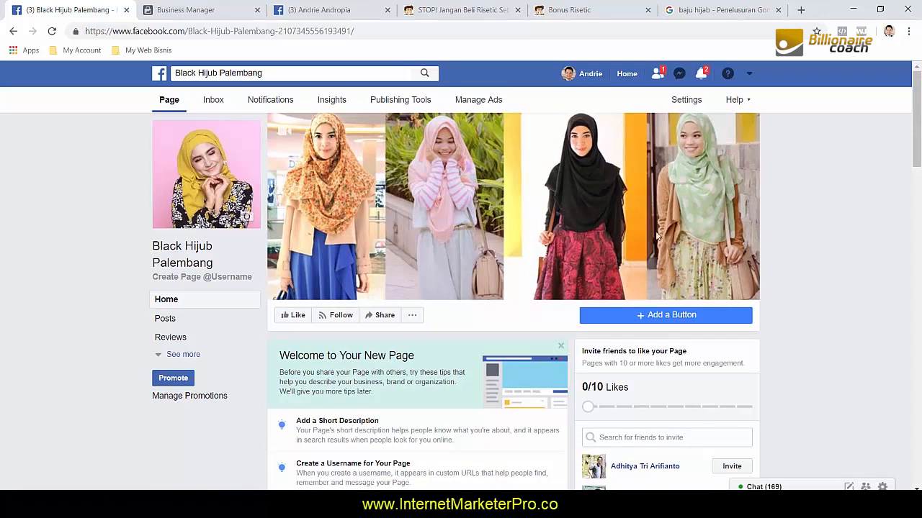
Add the line "- Update Materi Produk" to the Notepad notes below "Update status / create post".
scroll(591, 273, "down", 5)
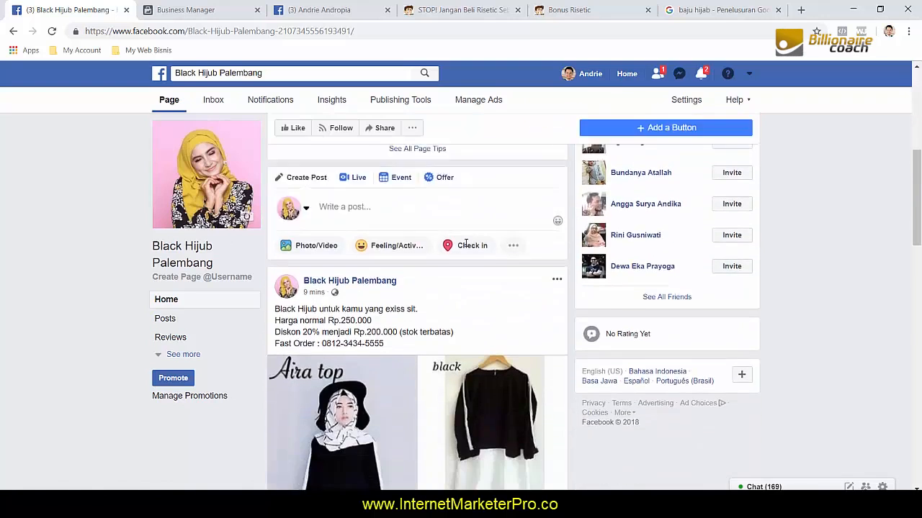
scroll(465, 244, "down", 2)
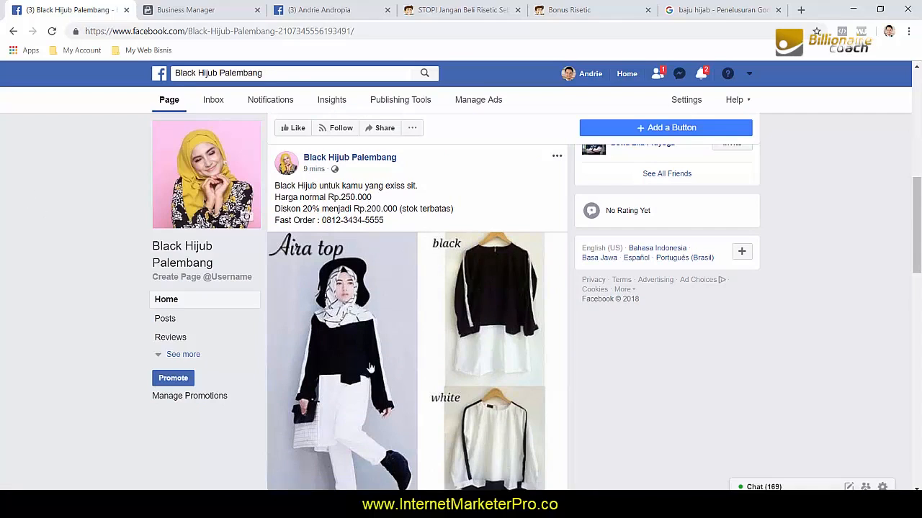
key("alt+Tab")
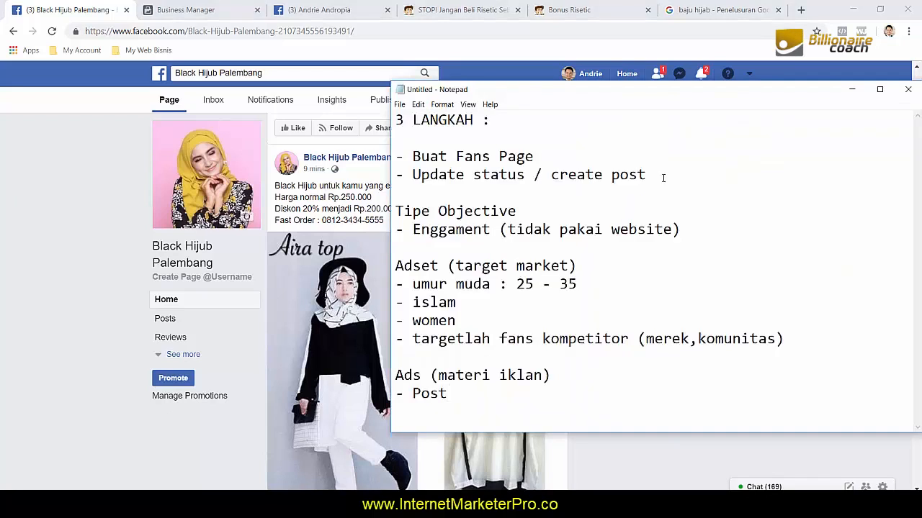
key("Return")
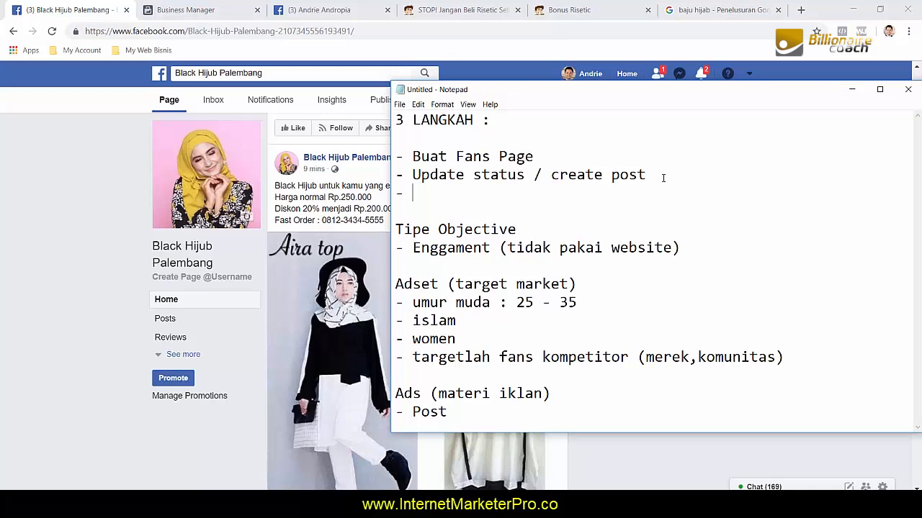
type("- ")
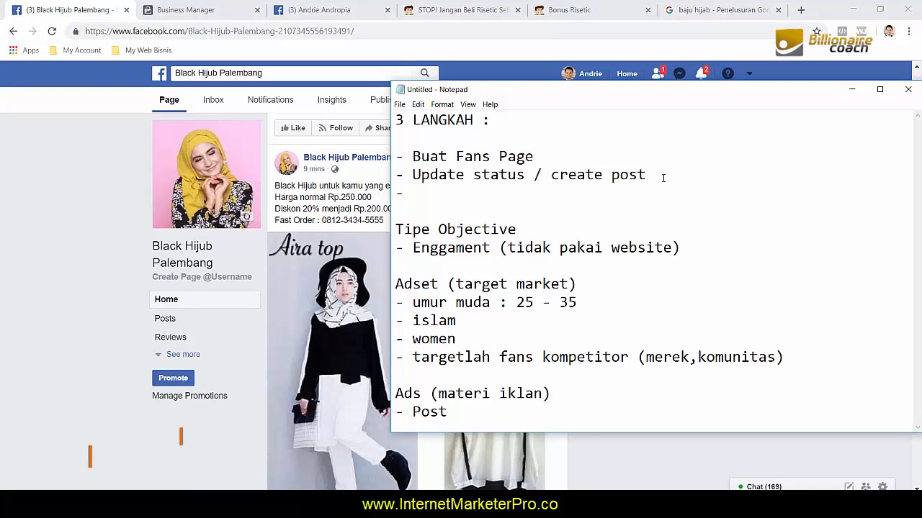
type("Upda")
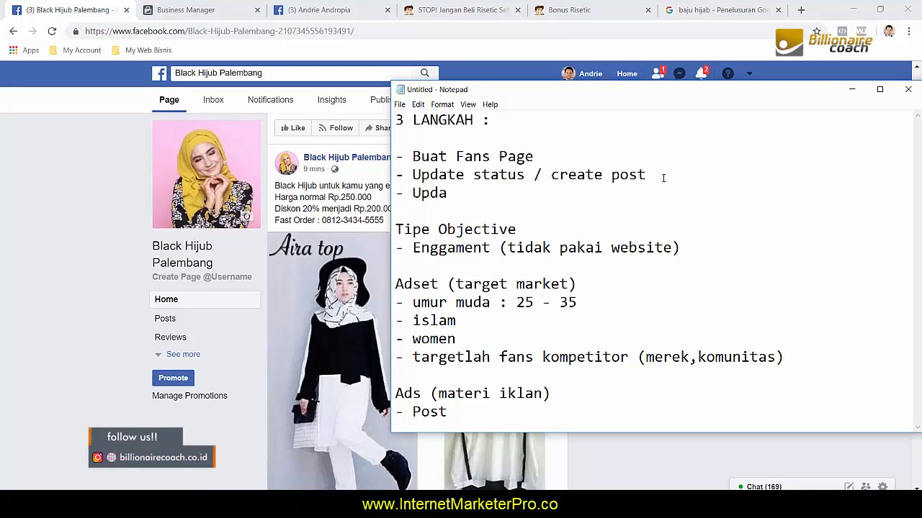
type("te")
key("BackSpace")
type("te Ma")
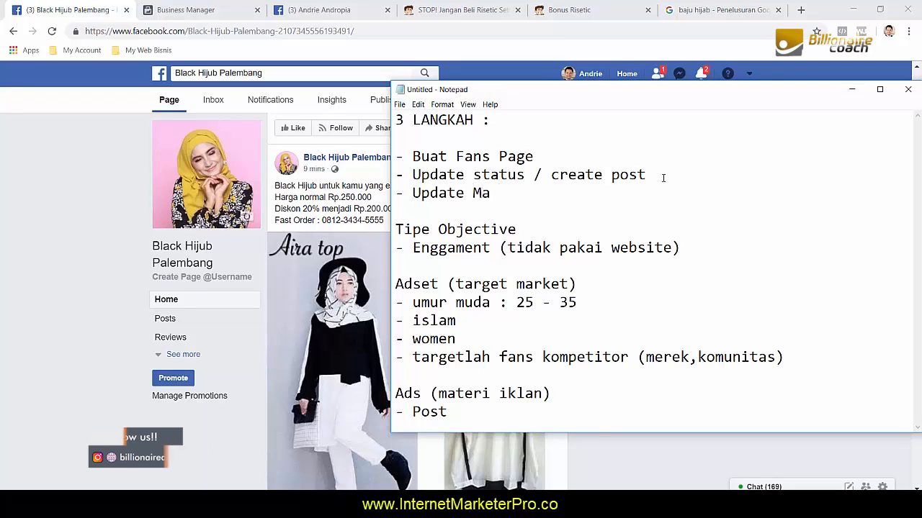
type("teri")
key("BackSpace")
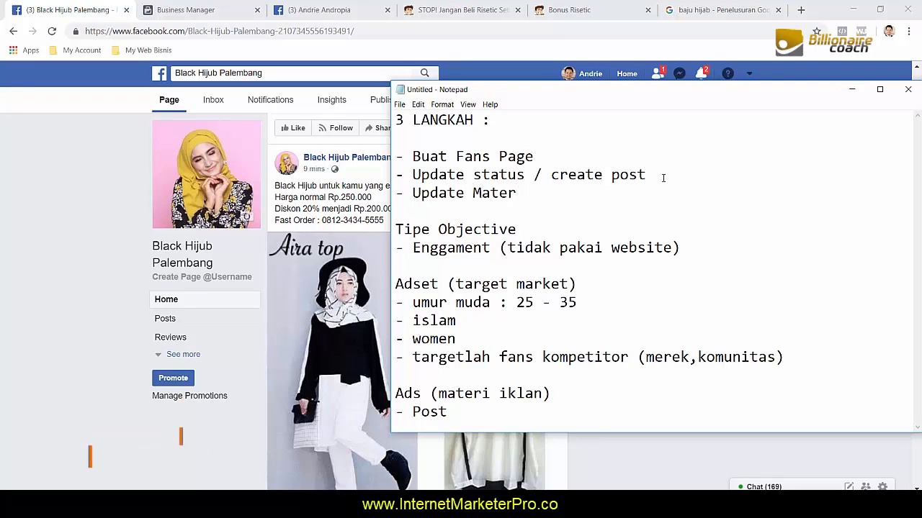
type("i P")
key("BackSpace")
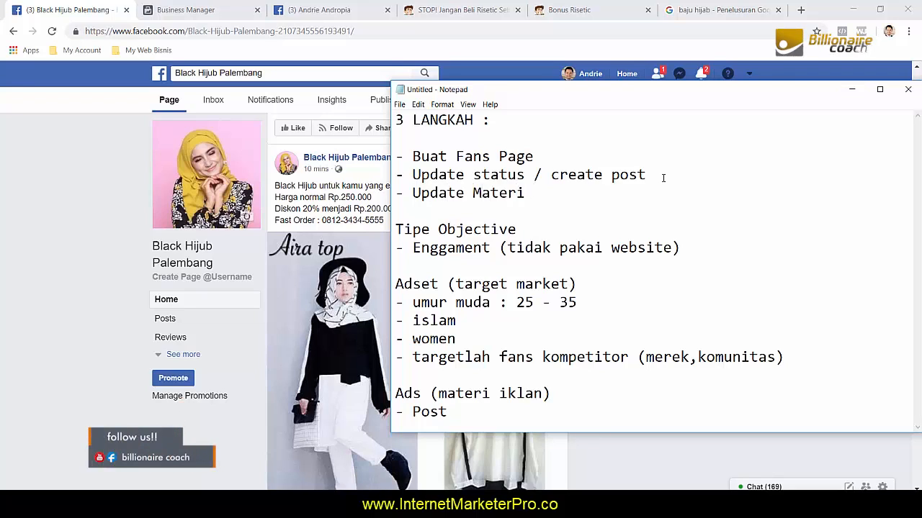
type("Pordu")
key("BackSpace")
key("BackSpace")
key("BackSpace")
key("BackSpace")
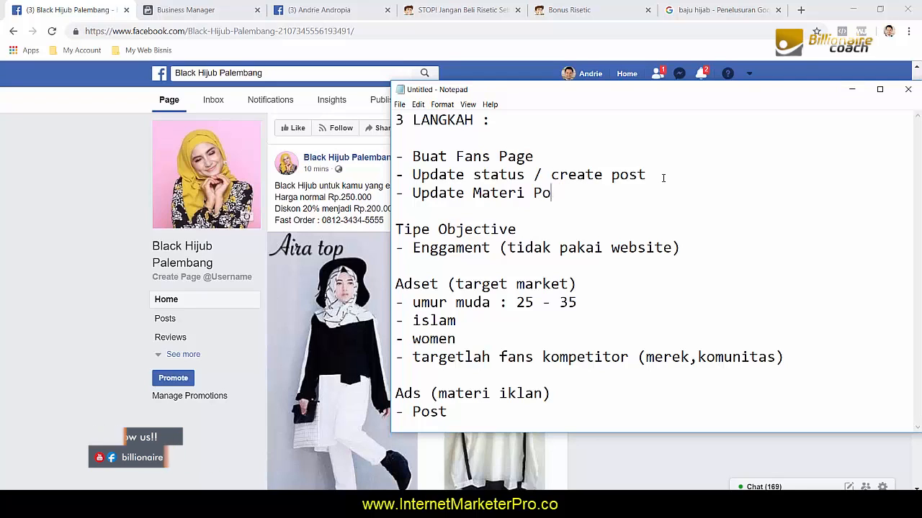
type("roduk")
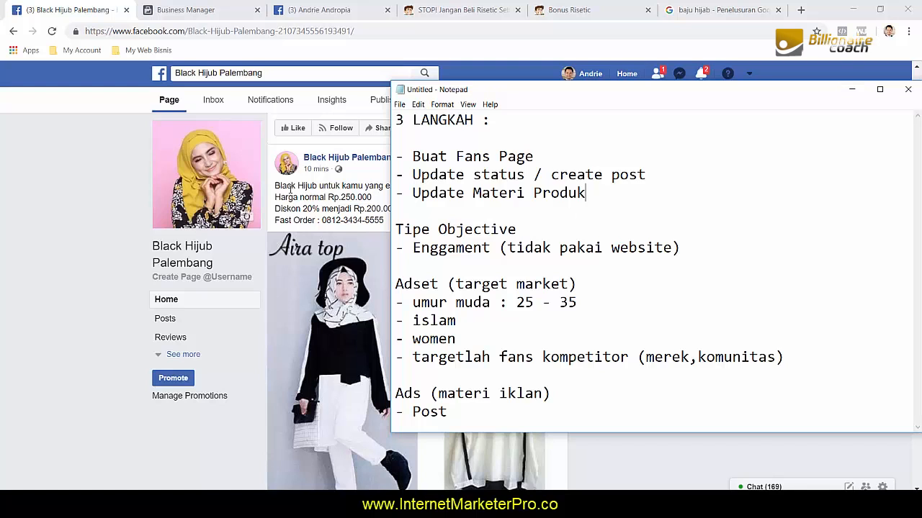
Review the Black Hijub Palembang page on Facebook, including its friend invitations, page tips and product post.
left_click(93, 222)
scroll(78, 232, "up", 5)
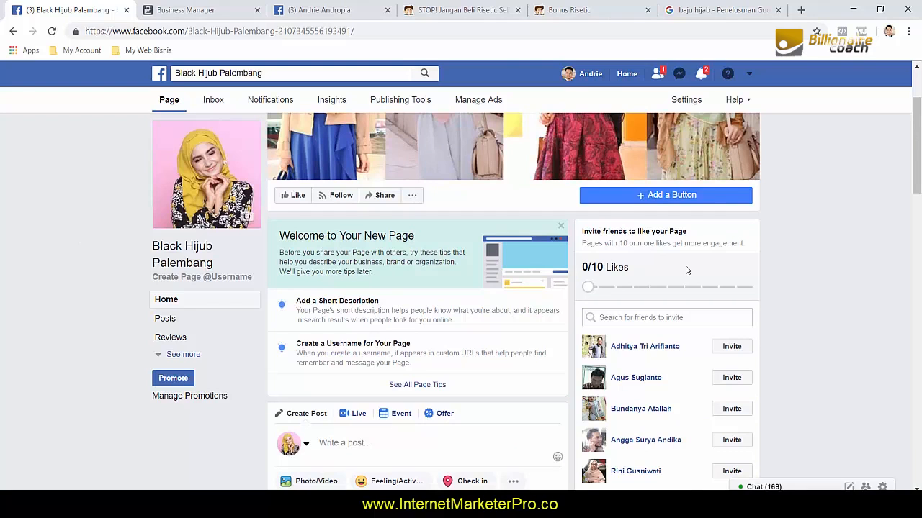
scroll(778, 255, "down", 3)
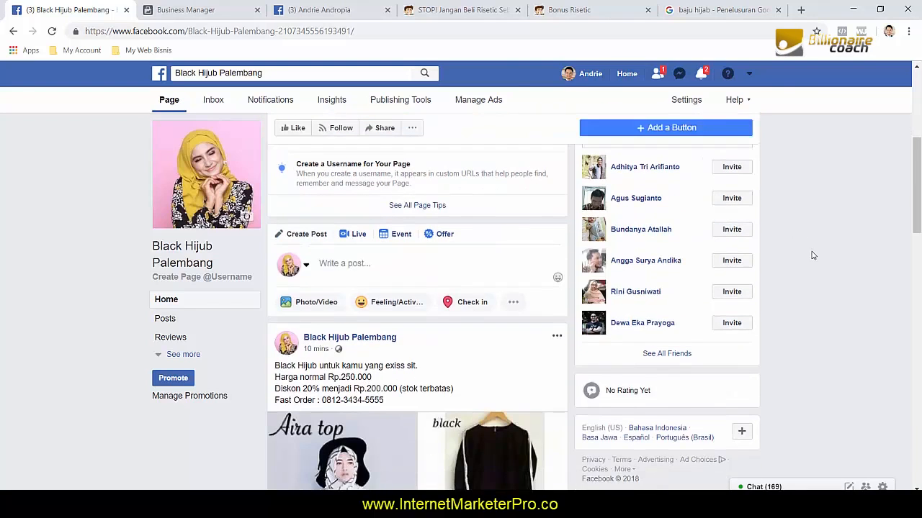
scroll(806, 257, "up", 2)
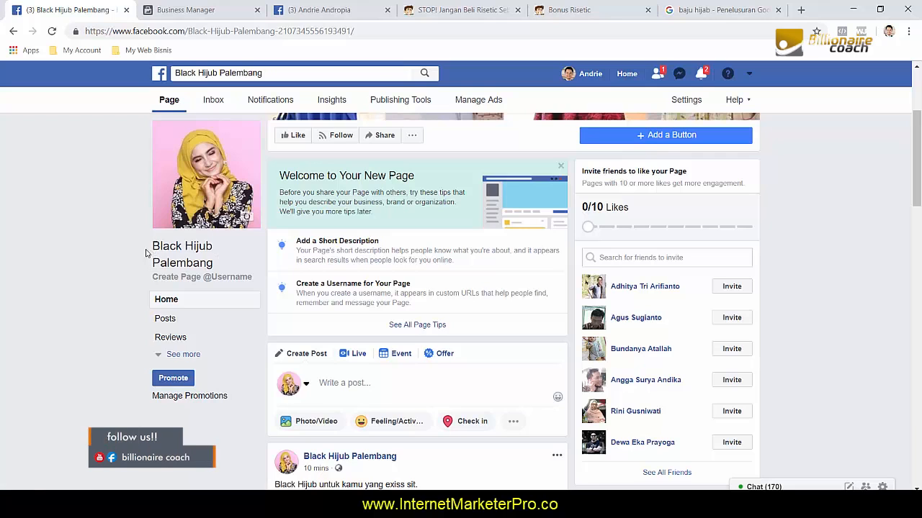
scroll(392, 432, "down", 5)
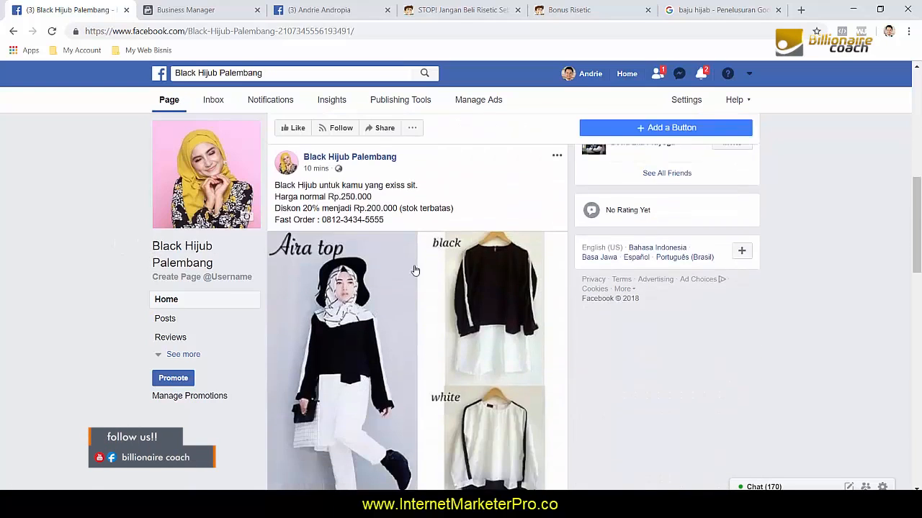
left_click(392, 505)
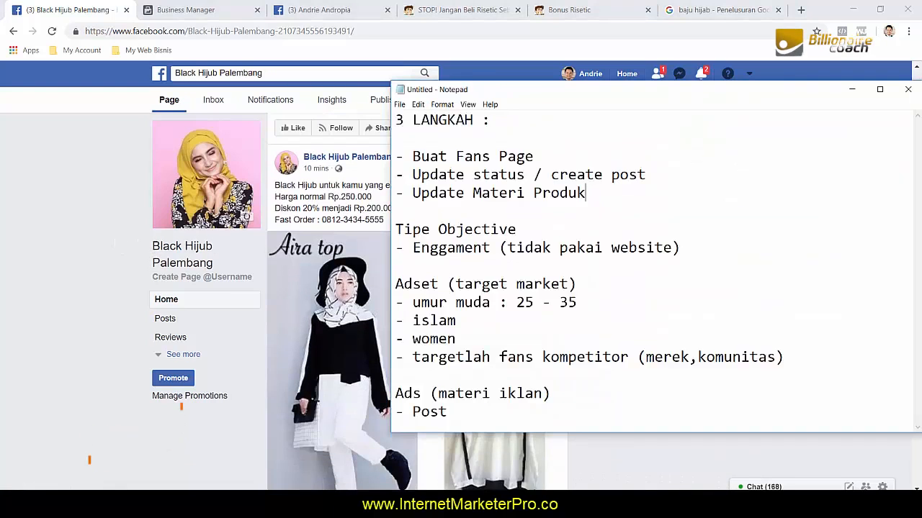
left_click(58, 187)
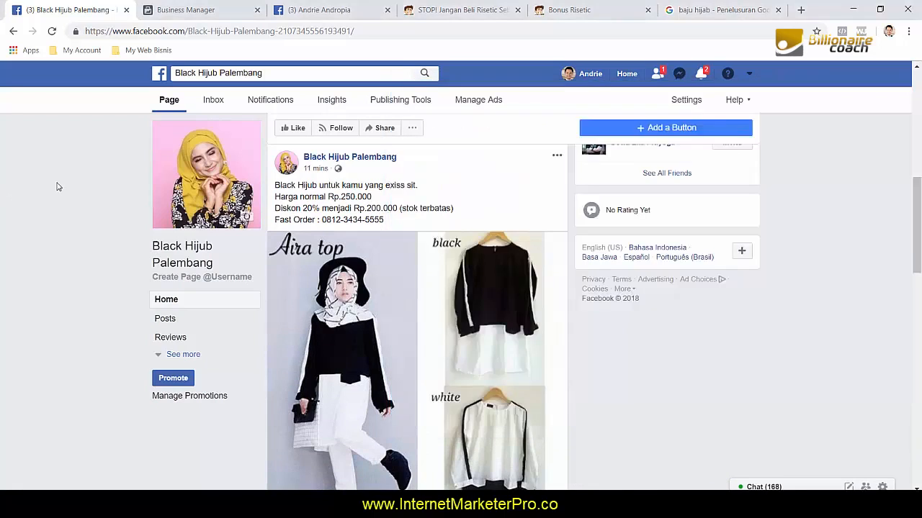
Go through the "Tipe Objective", "Adset (target market)" and "Ads (materi iklan)" headings in the Notepad notes.
left_click(392, 505)
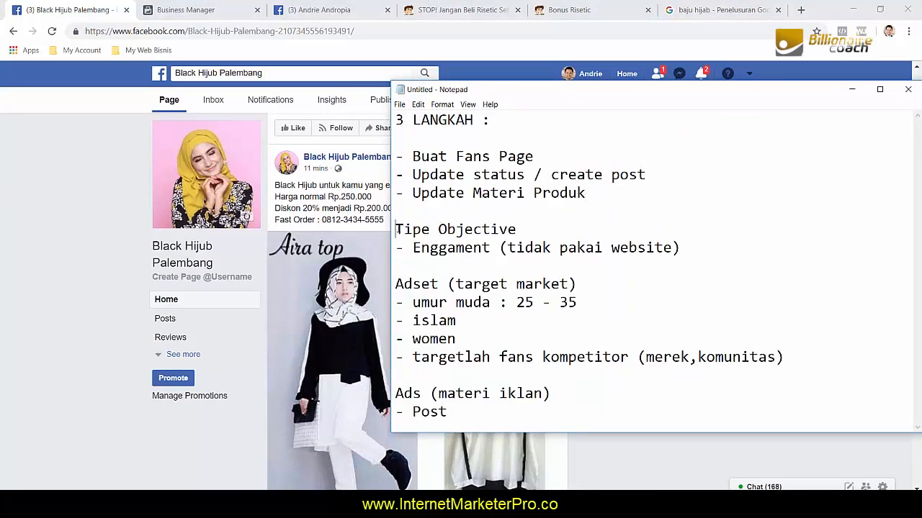
left_click_drag(396, 229, 570, 237)
left_click_drag(396, 285, 634, 286)
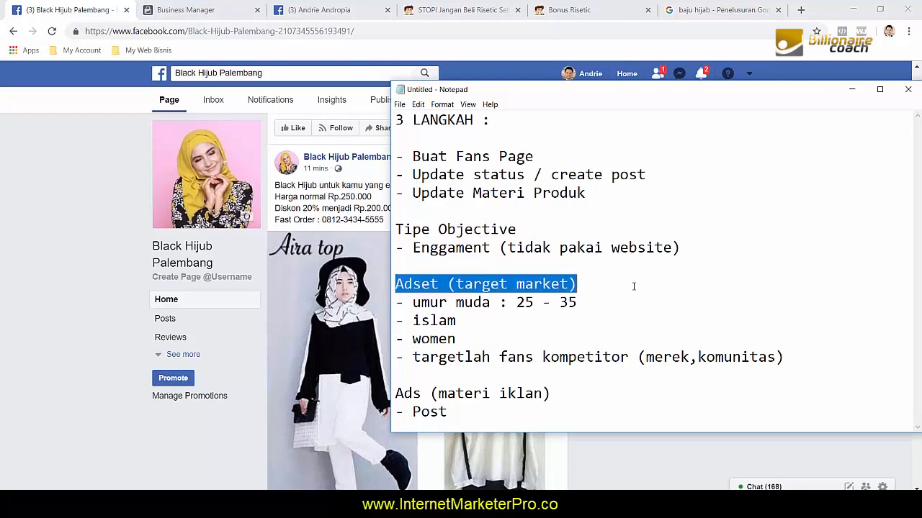
left_click_drag(396, 394, 611, 401)
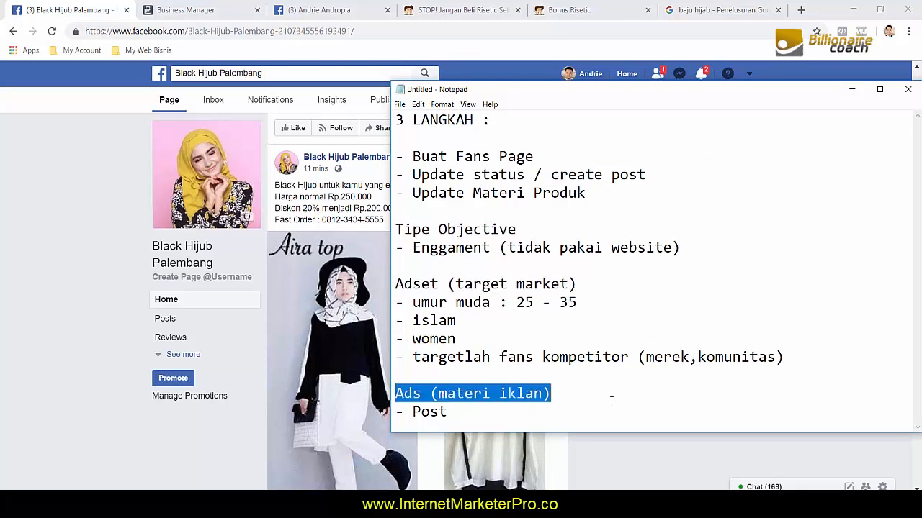
left_click(558, 409)
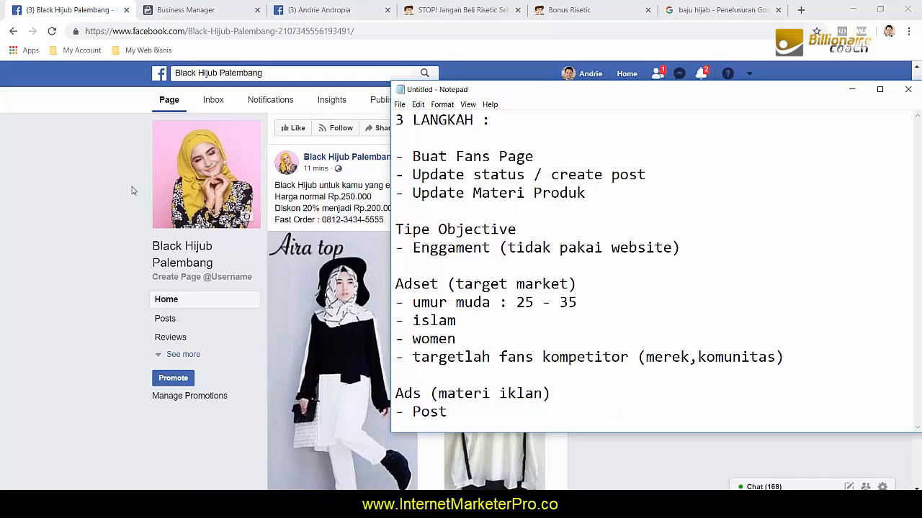
Start a new campaign in the AndrieZone ad account from Business Manager, starting over instead of continuing the saved Traffic draft.
left_click(185, 8)
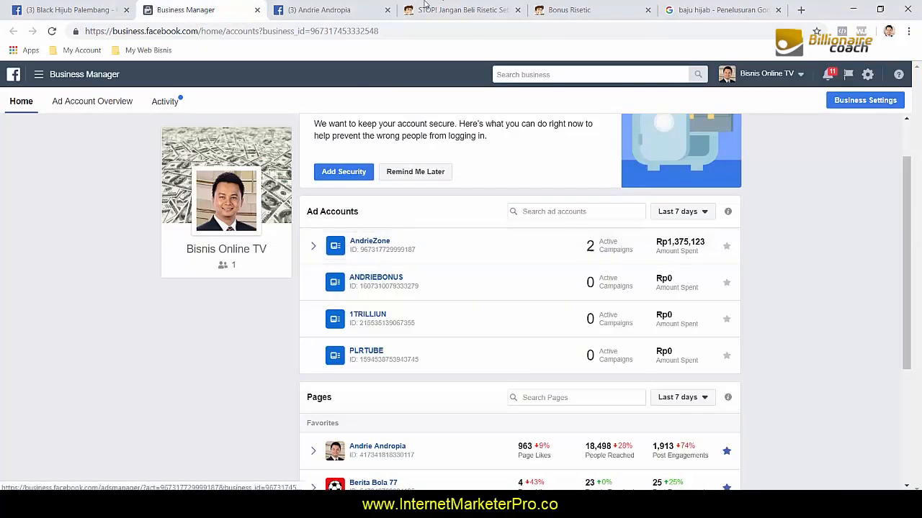
left_click(438, 248)
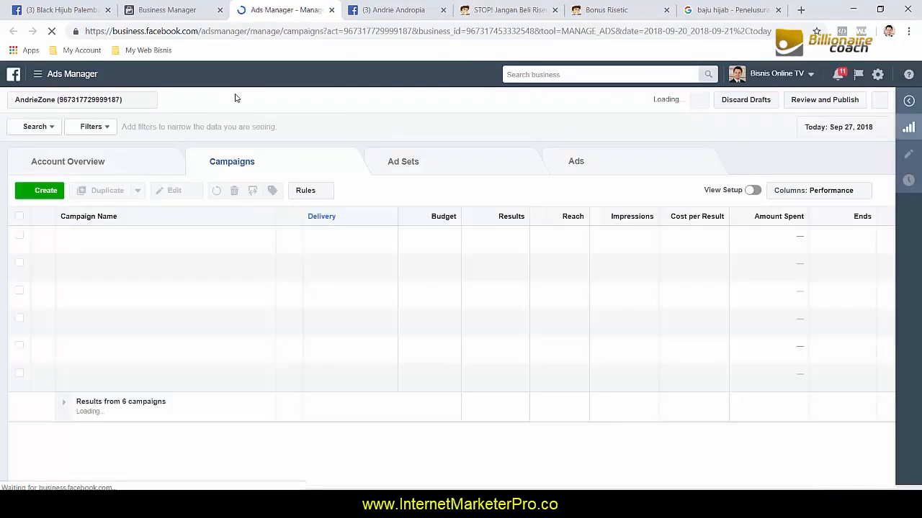
left_click(54, 191)
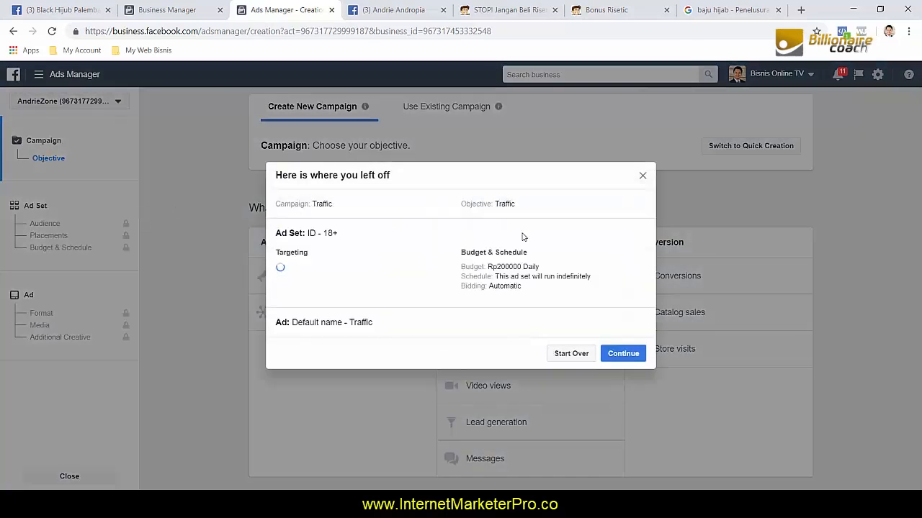
left_click(569, 354)
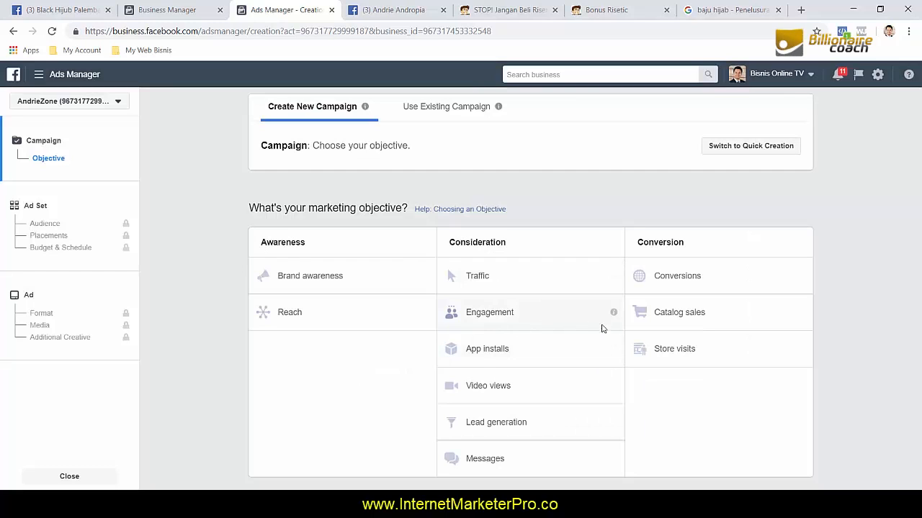
Set up an Engagement campaign for post engagement named "Engagement-hijub" and continue to its ad set.
mouse_move(612, 313)
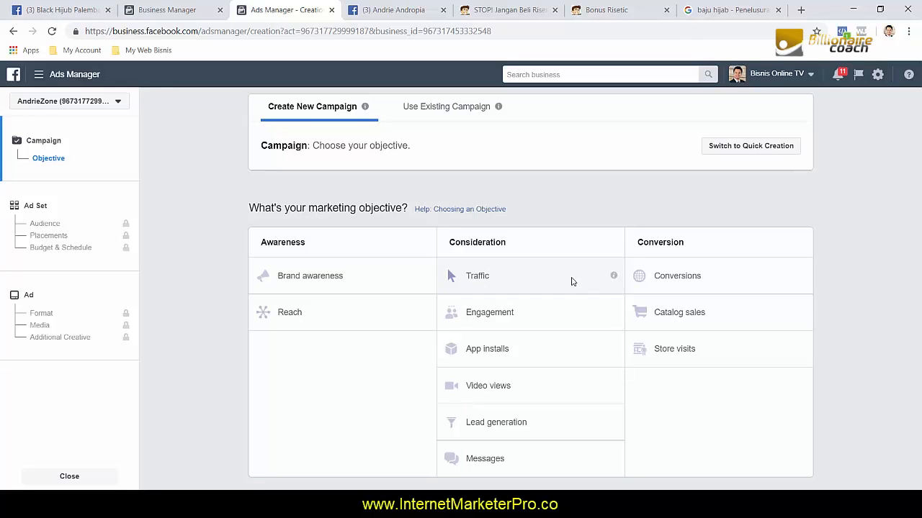
left_click(486, 314)
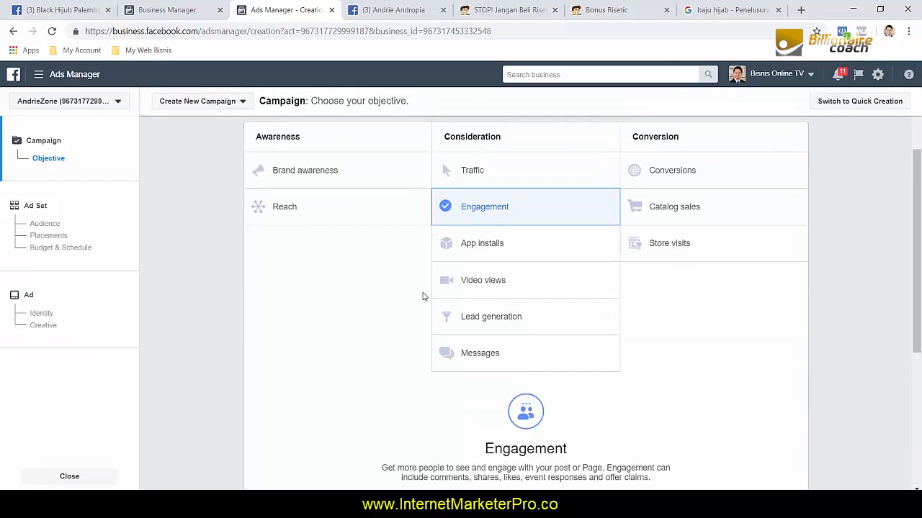
left_click(564, 302)
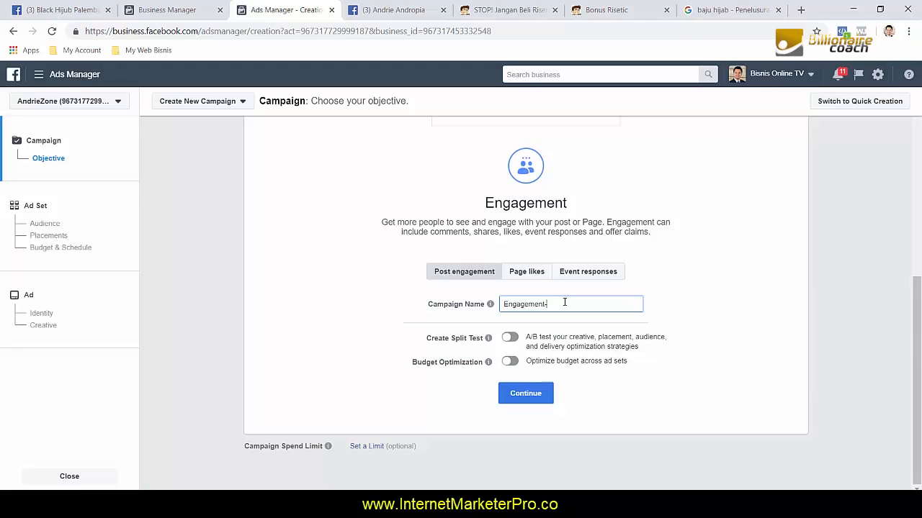
type("hu")
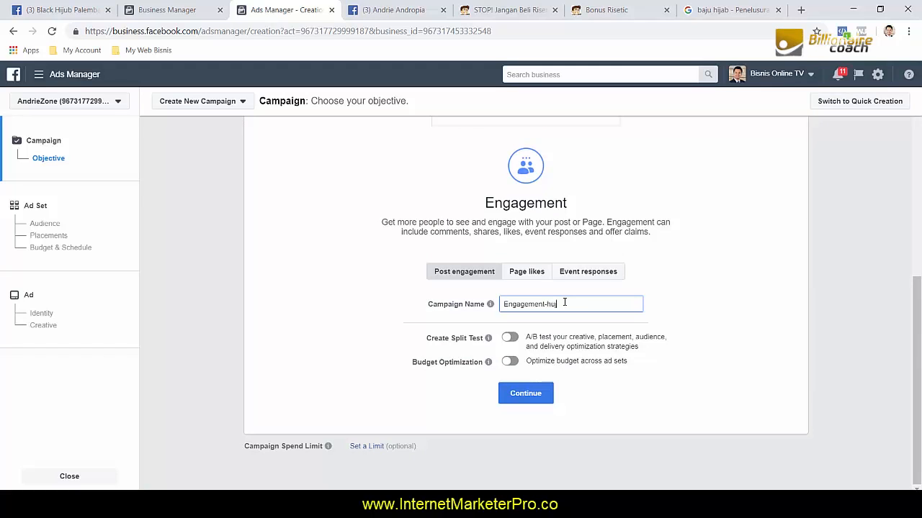
key("BackSpace")
type("i")
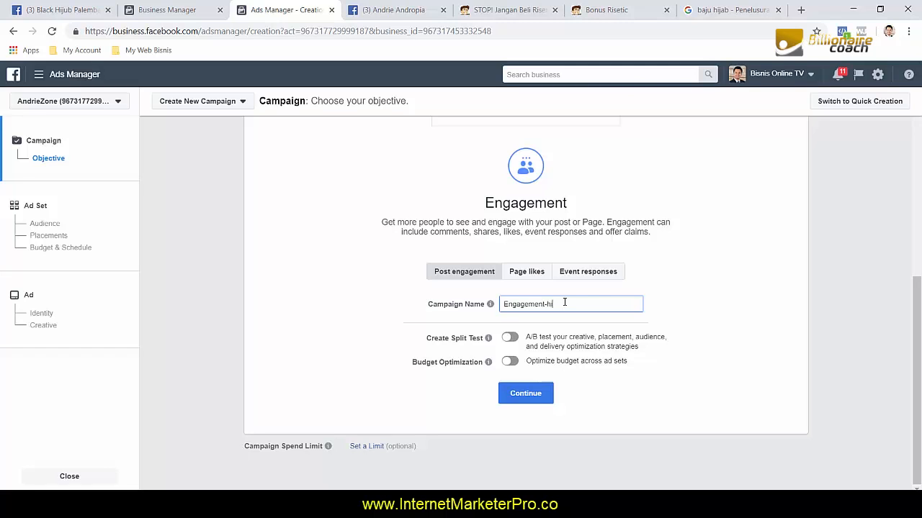
type("jun")
key("BackSpace")
type("b")
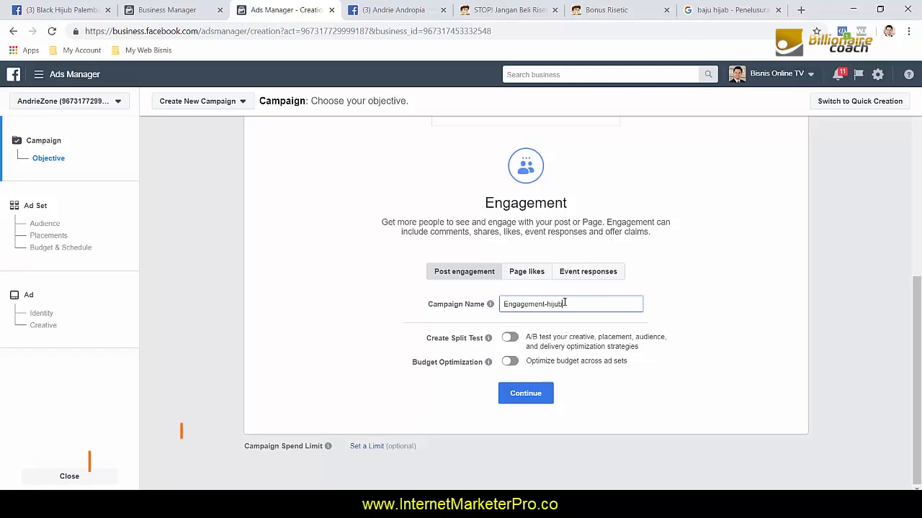
left_click(535, 396)
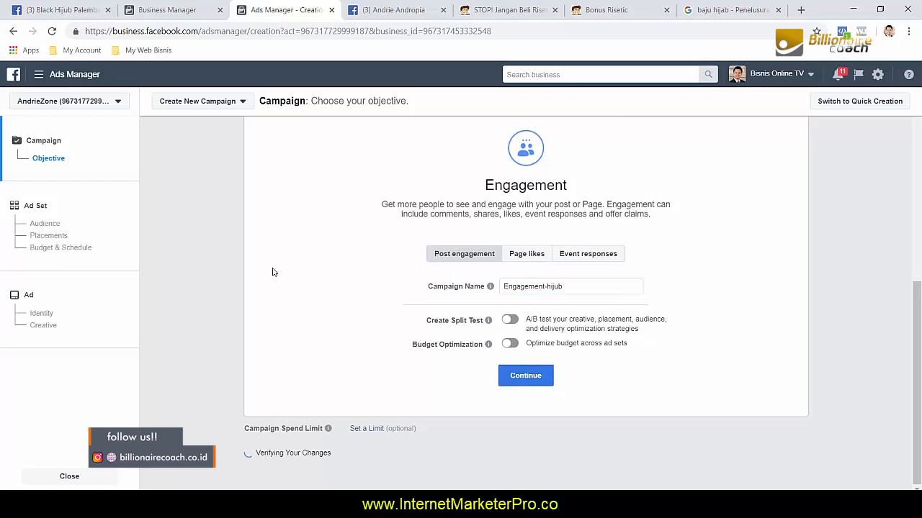
left_click(511, 407)
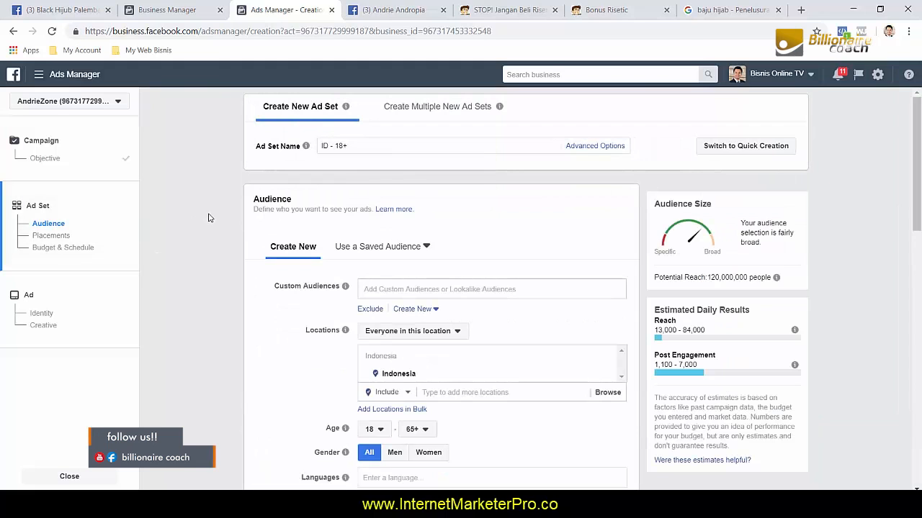
Replace Indonesia with the city of Palembang, South Sumatra, as the ad set's target location.
scroll(202, 216, "down", 2)
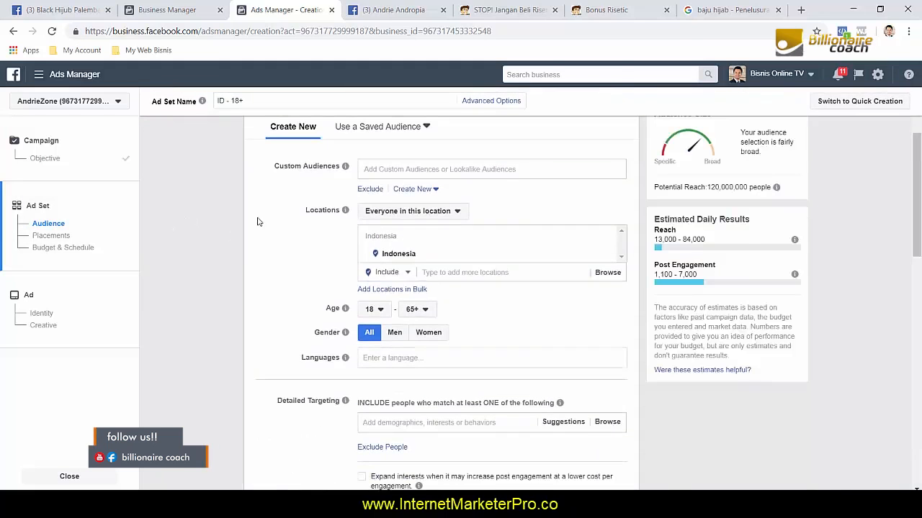
scroll(257, 220, "up", 1)
mouse_move(346, 227)
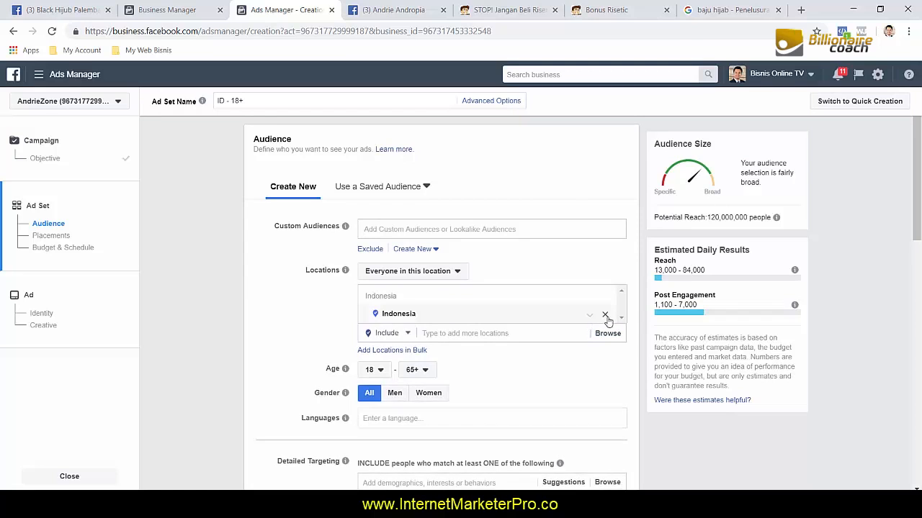
left_click(457, 295)
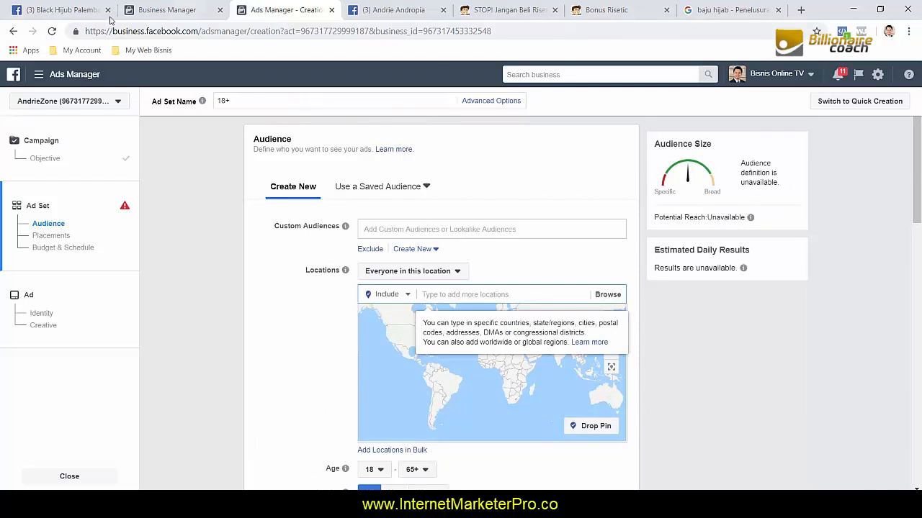
left_click(64, 10)
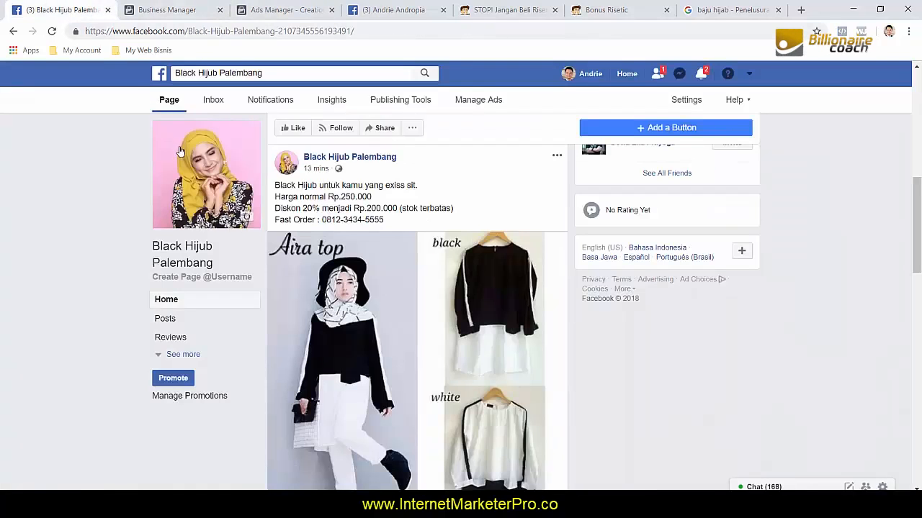
left_click(193, 10)
left_click(278, 10)
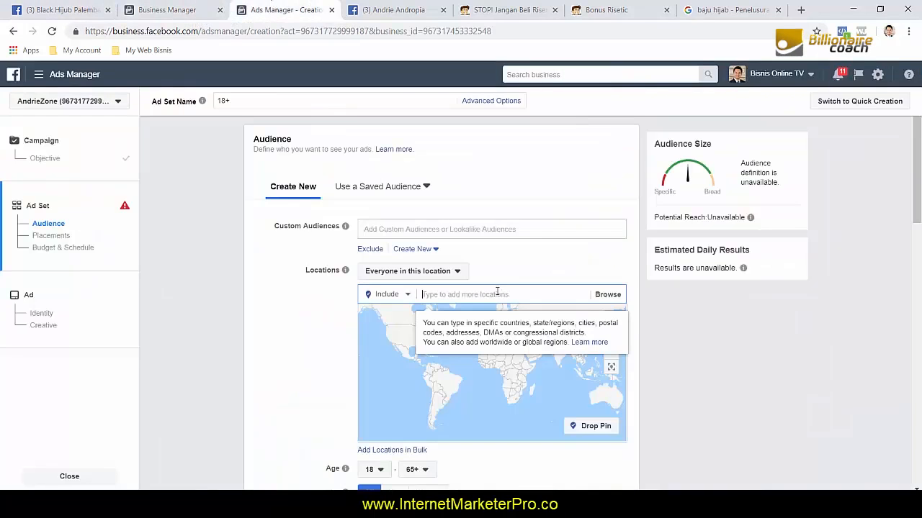
type("palembang")
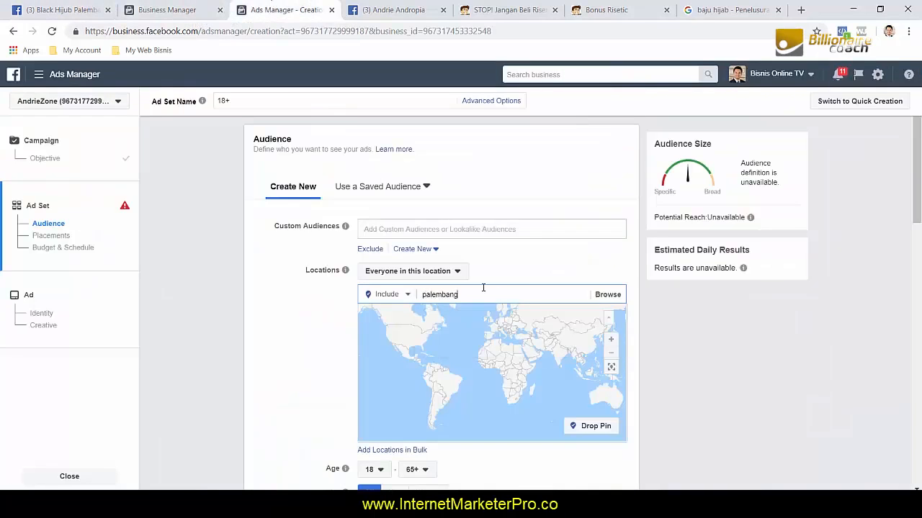
left_click(496, 312)
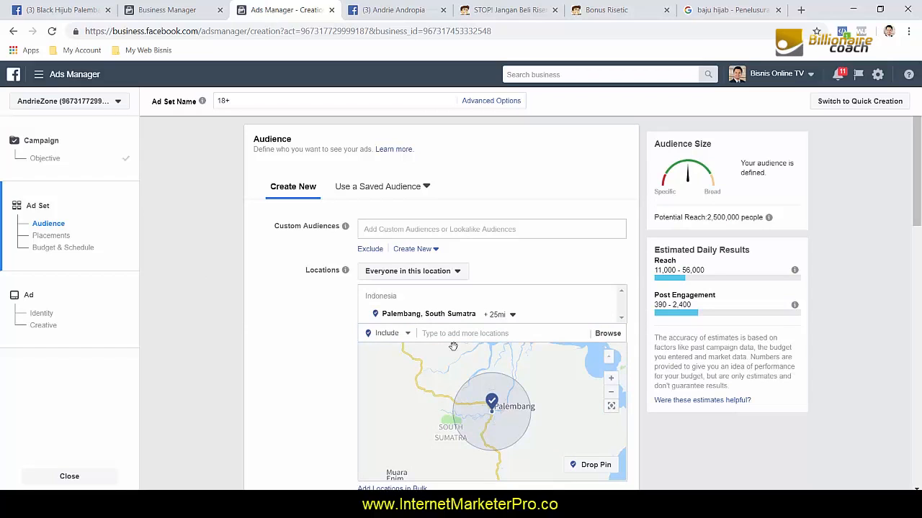
Add the state of Jakarta and the city of Bandung, West Java, to the audience locations and check the potential reach.
left_click(495, 335)
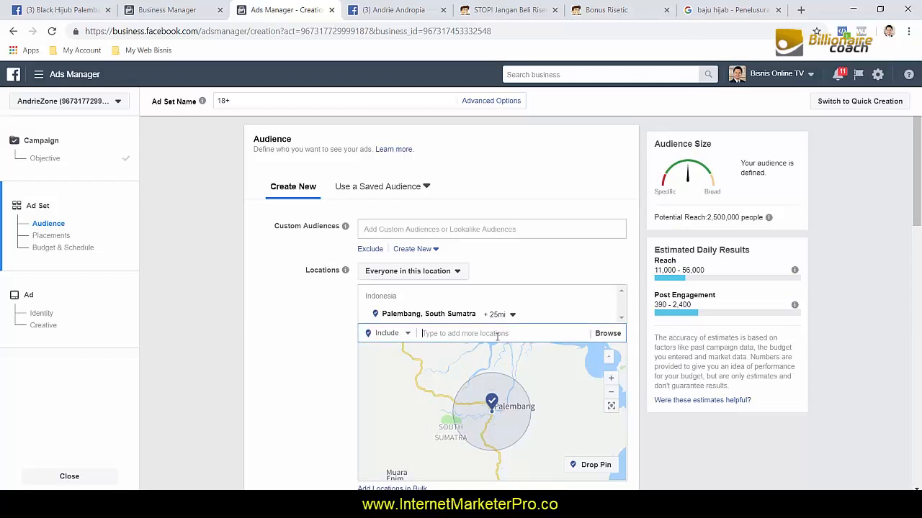
type("jakarta")
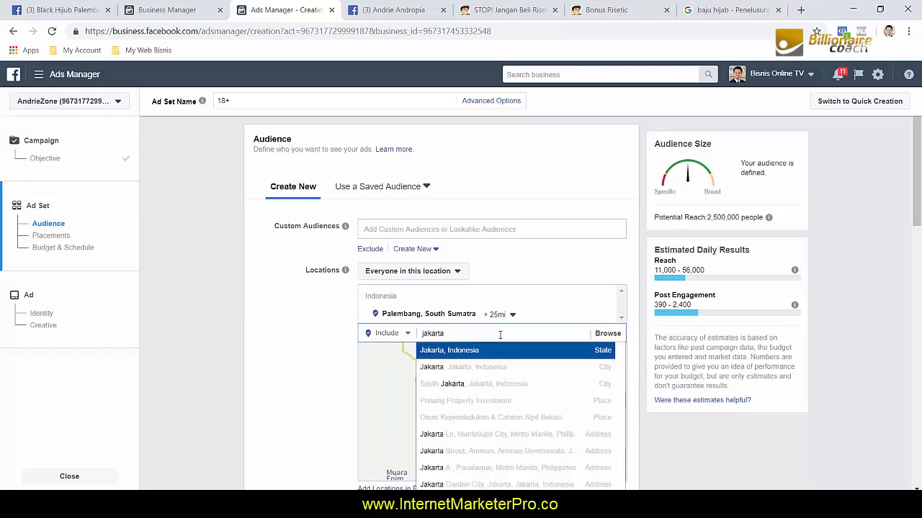
left_click(477, 352)
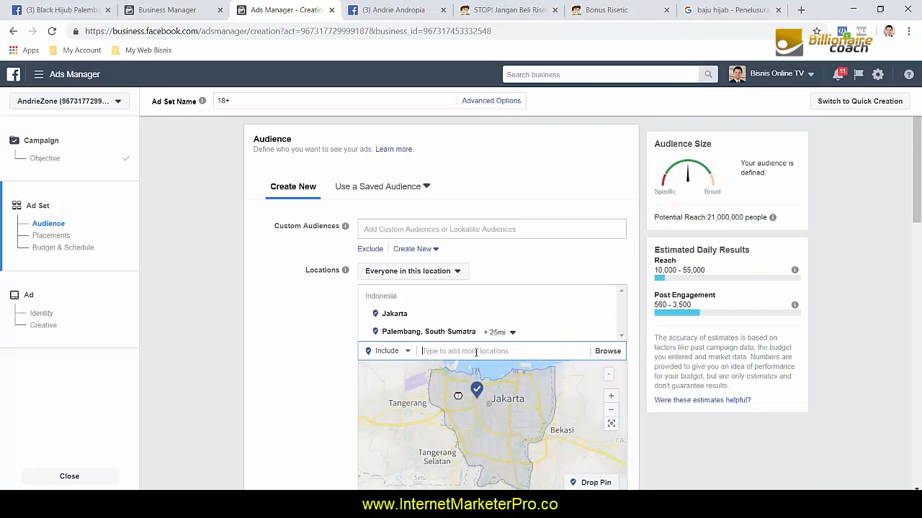
type("bandung")
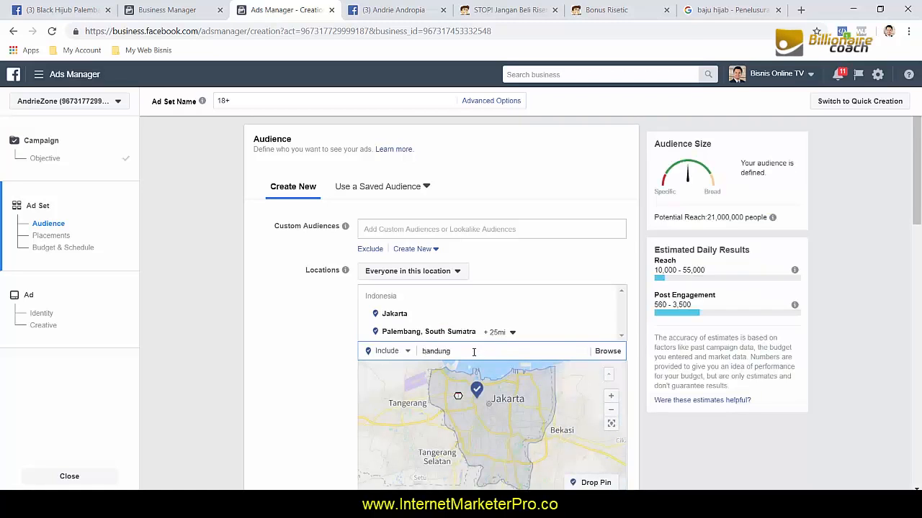
left_click(446, 365)
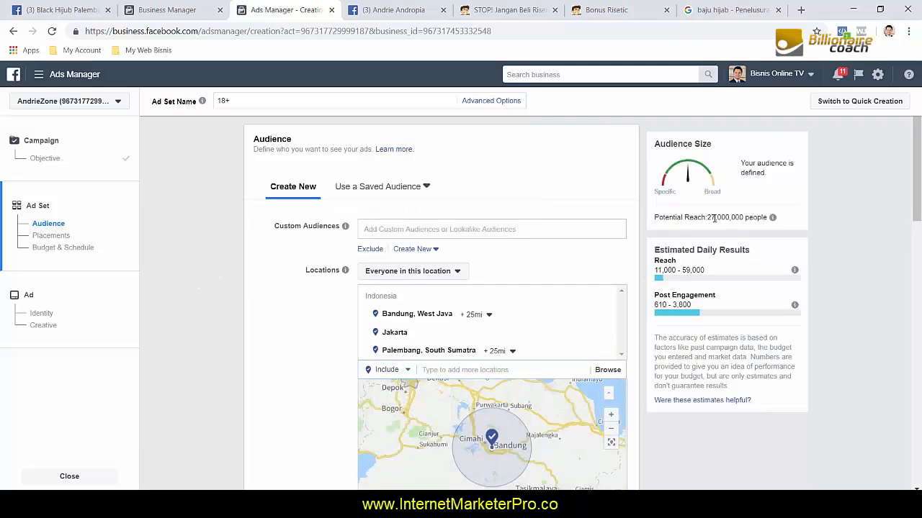
left_click_drag(707, 218, 770, 218)
left_click(836, 242)
Review the target age range in the Notepad notes and the product post on the Black Hijub Palembang page.
scroll(182, 278, "down", 3)
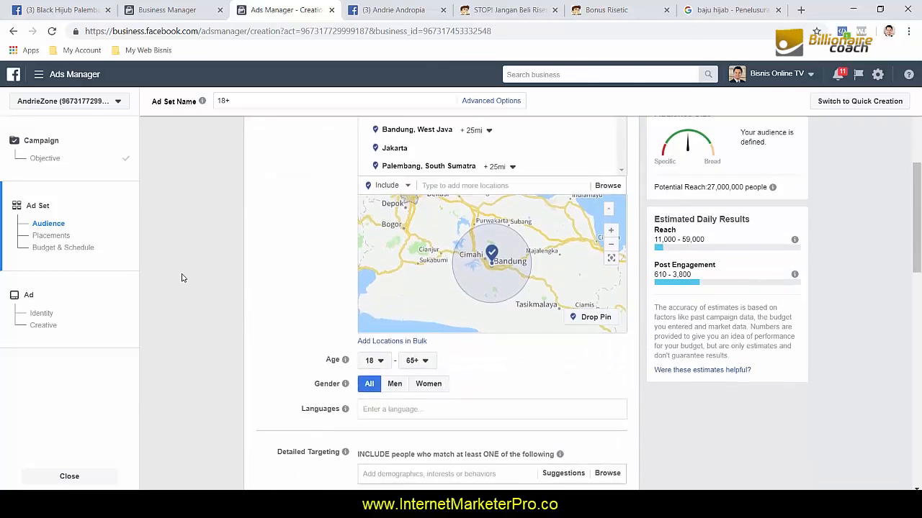
scroll(182, 278, "down", 2)
left_click(414, 503)
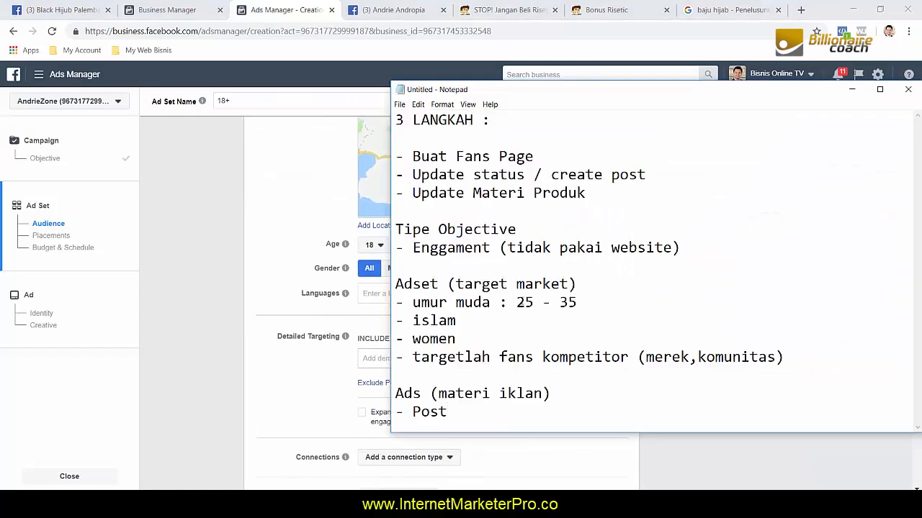
left_click_drag(519, 303, 578, 303)
left_click_drag(568, 95, 712, 95)
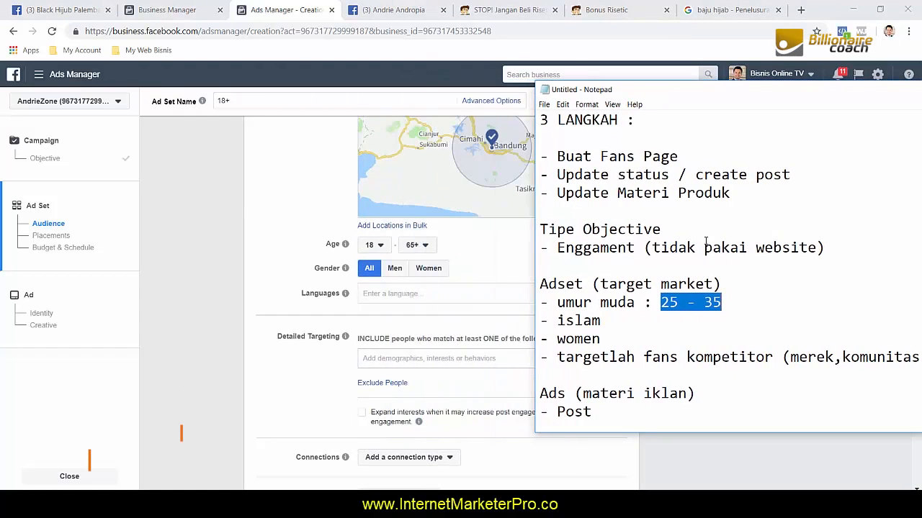
left_click(731, 300)
left_click_drag(661, 303, 721, 302)
left_click(757, 302)
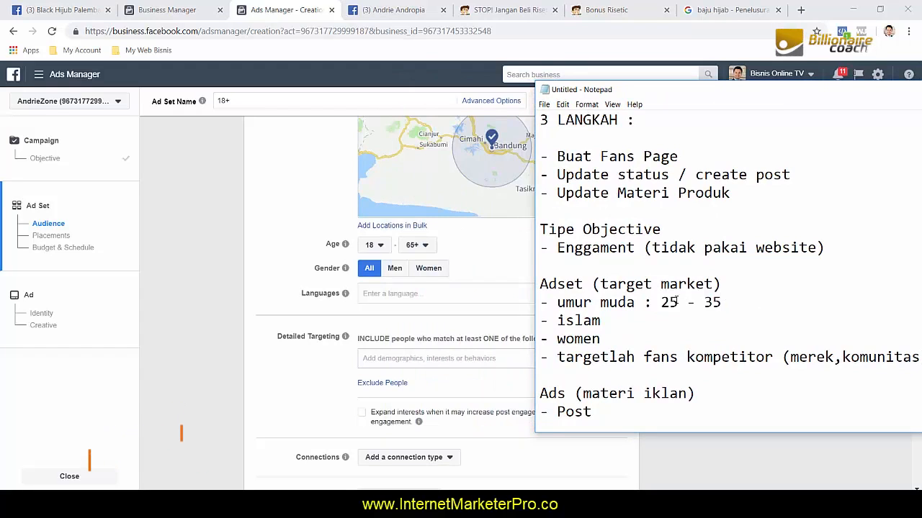
double_click(676, 302)
left_click_drag(711, 303, 730, 301)
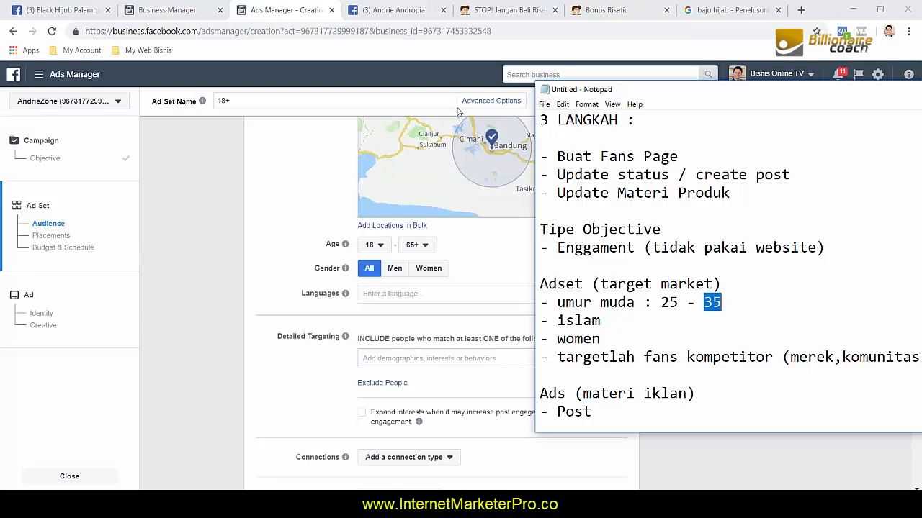
left_click(167, 10)
left_click(64, 10)
scroll(334, 361, "down", 3)
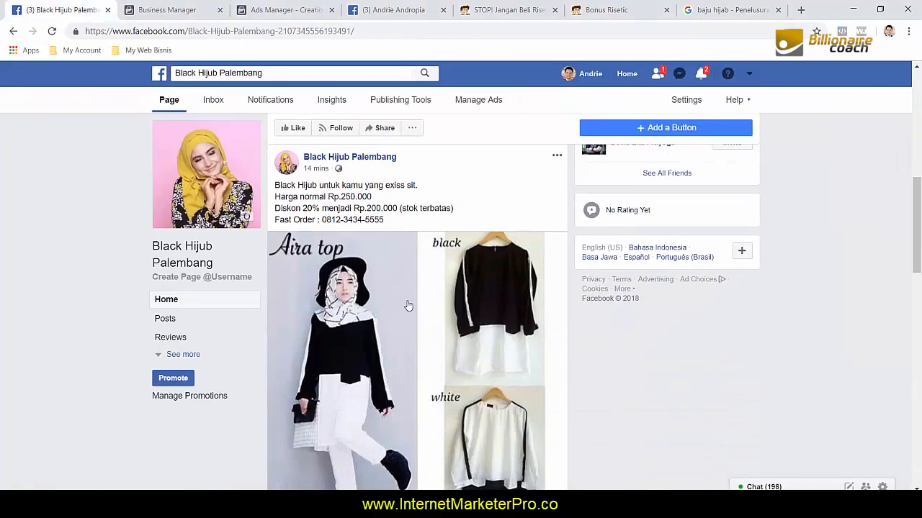
scroll(359, 266, "up", 1)
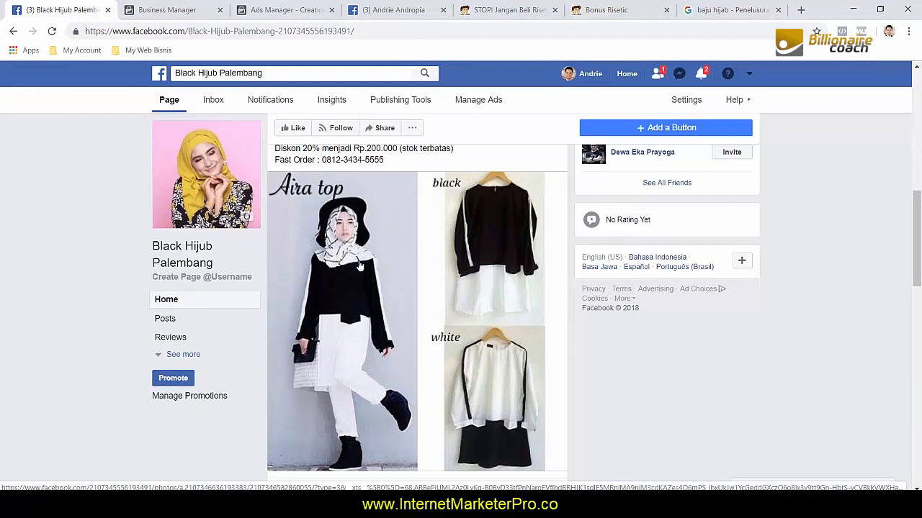
Set the ad set audience's age range to 25 through 35 in Ads Manager.
left_click(281, 10)
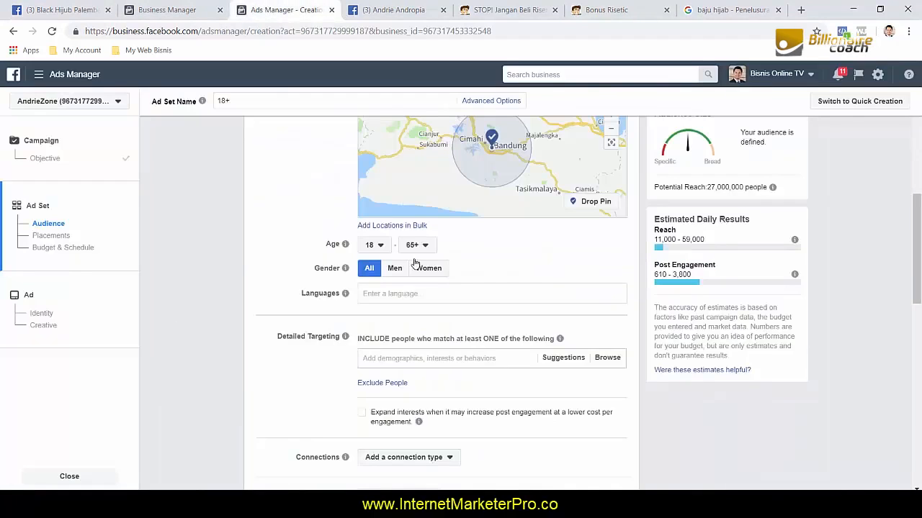
left_click(370, 246)
scroll(376, 340, "down", 1)
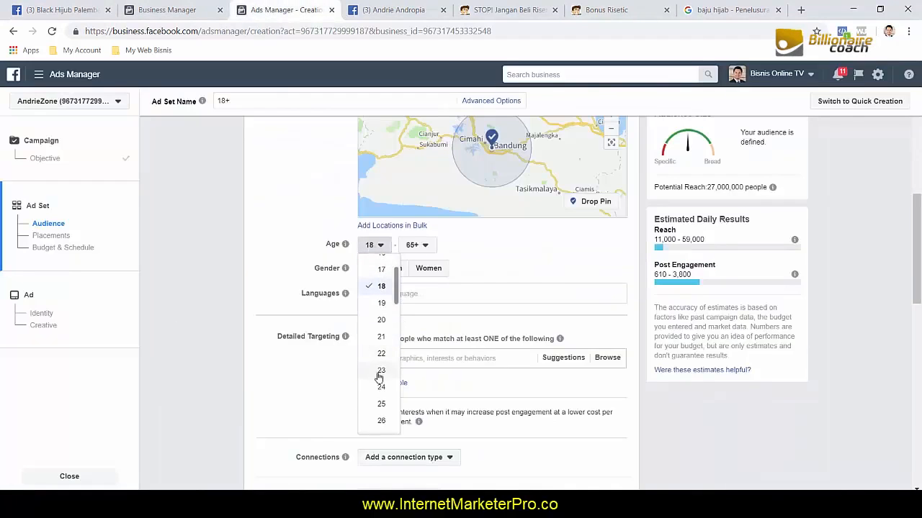
left_click(377, 403)
left_click(422, 246)
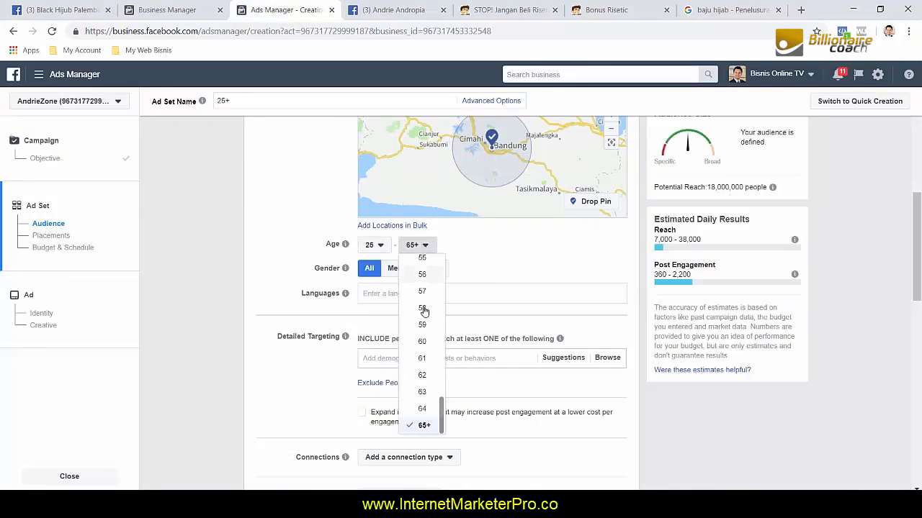
scroll(422, 317, "up", 5)
scroll(427, 303, "up", 1)
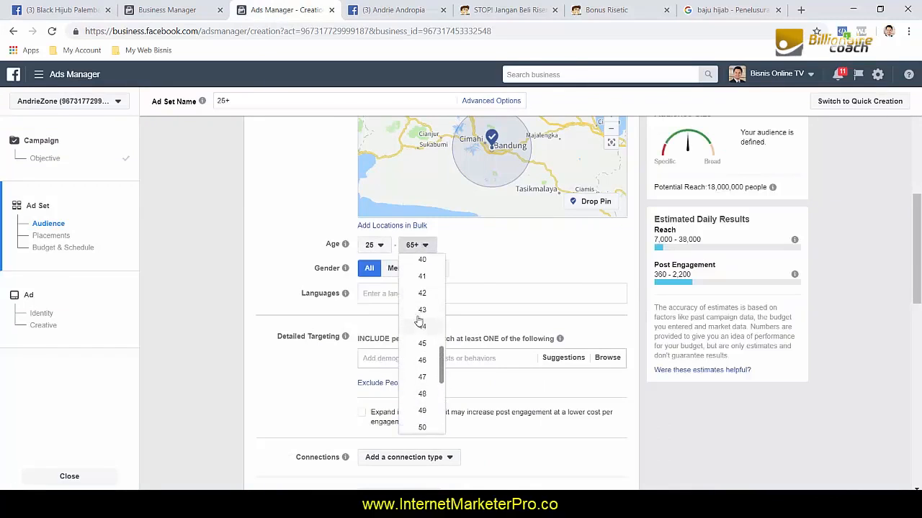
scroll(421, 310, "up", 1)
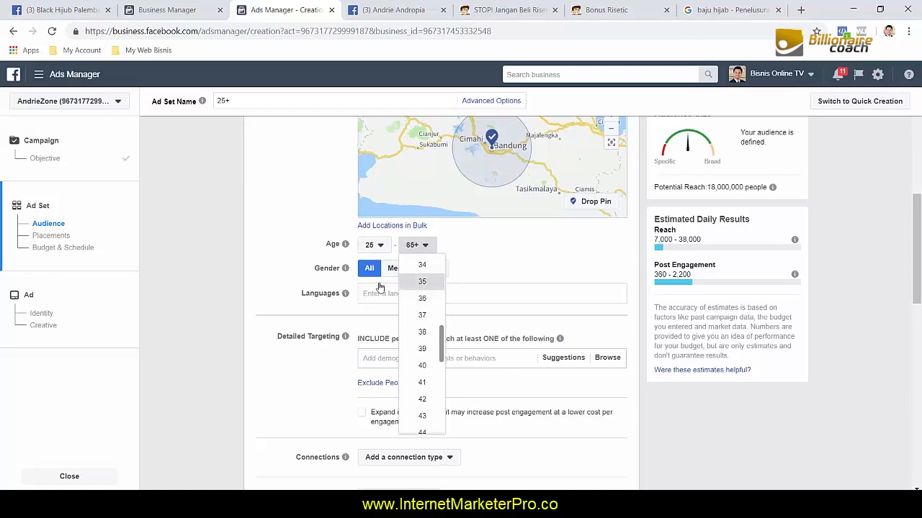
left_click(422, 280)
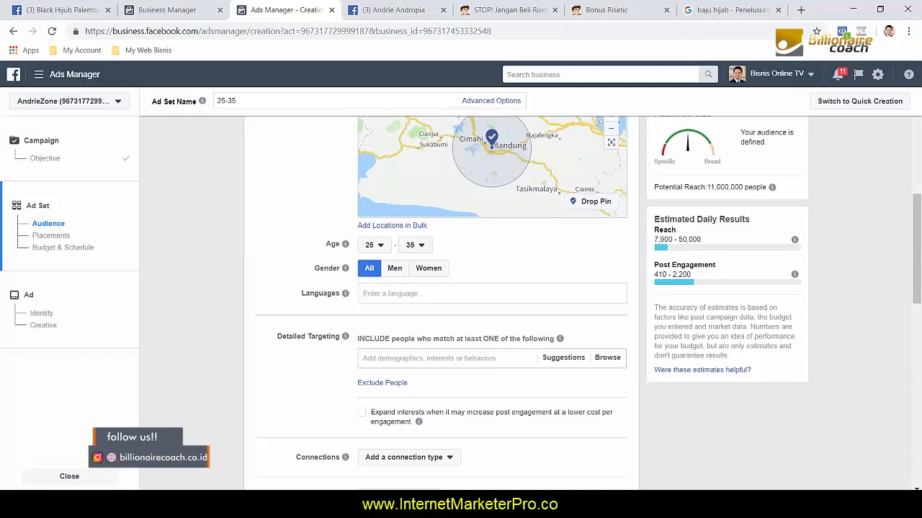
Check the target-market notes in Notepad and restrict the audience's gender to Women.
left_click(371, 505)
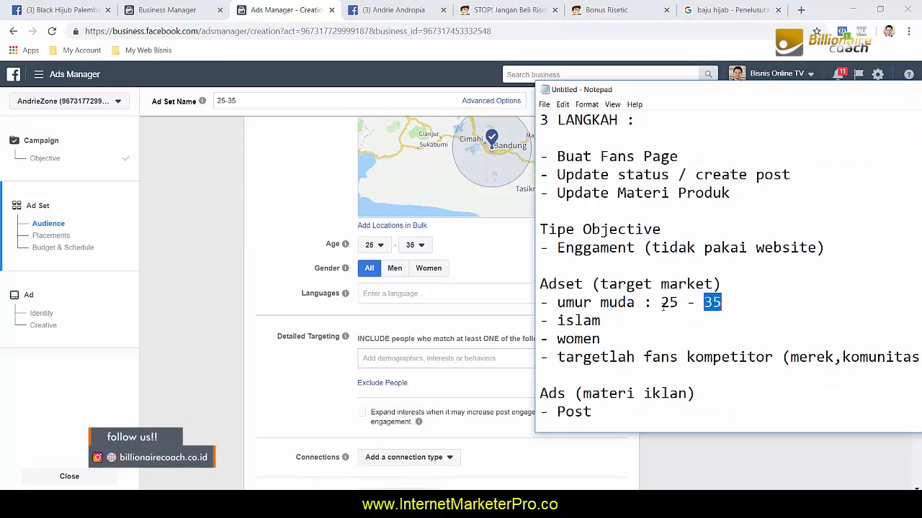
left_click(721, 303)
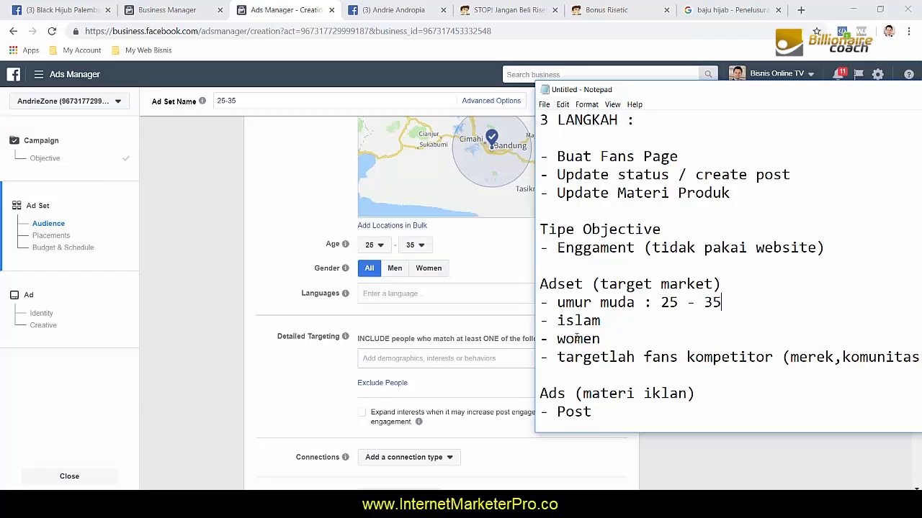
double_click(590, 338)
left_click(429, 268)
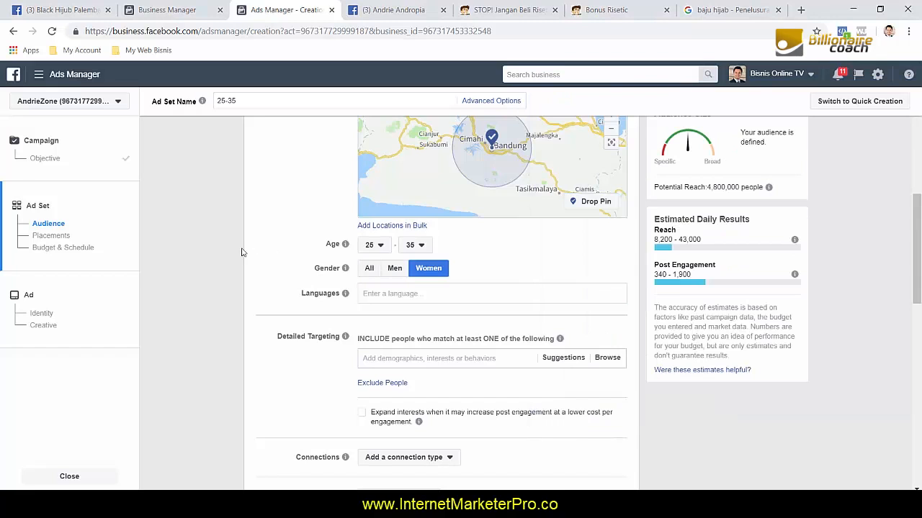
Browse the Demographics categories available for the ad set's detailed targeting.
scroll(225, 268, "down", 1)
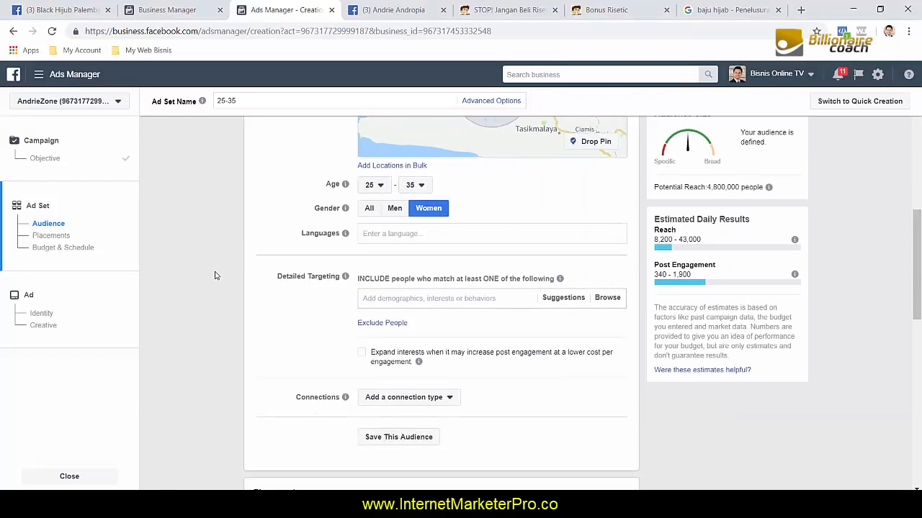
left_click(546, 300)
left_click(606, 298)
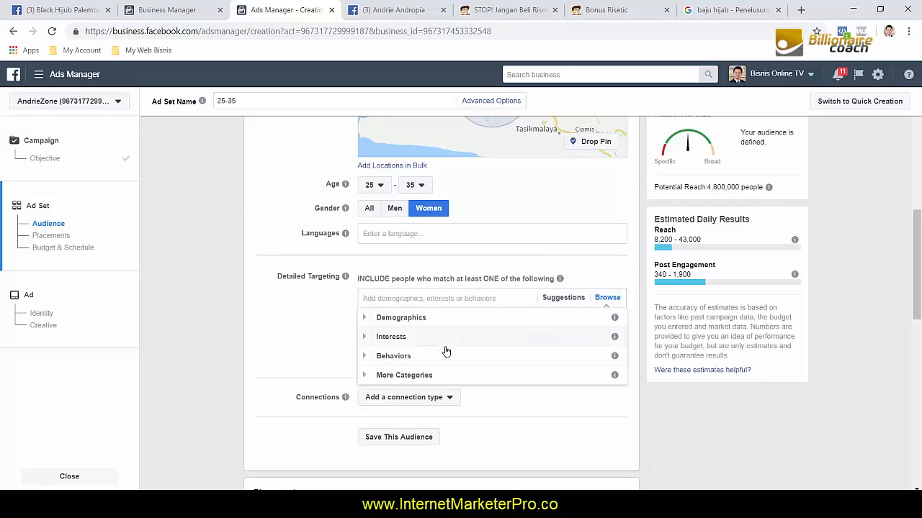
left_click(439, 318)
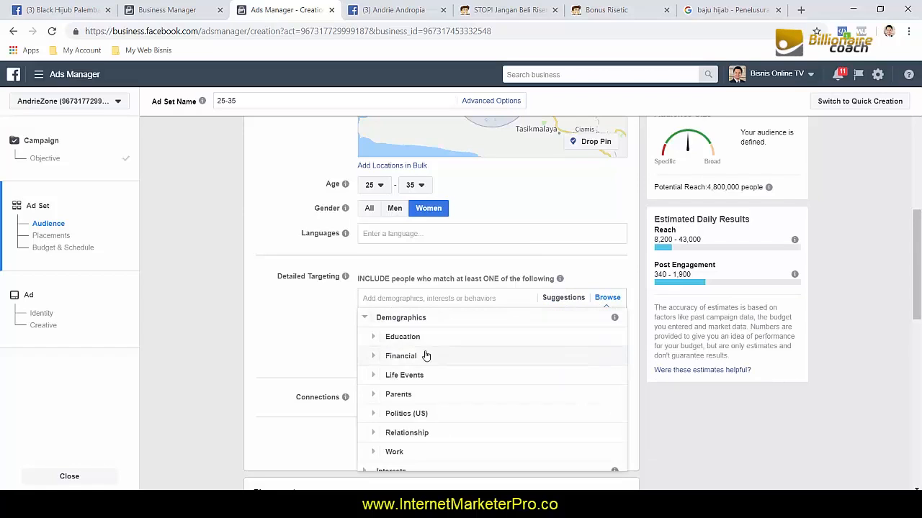
scroll(427, 374, "down", 3)
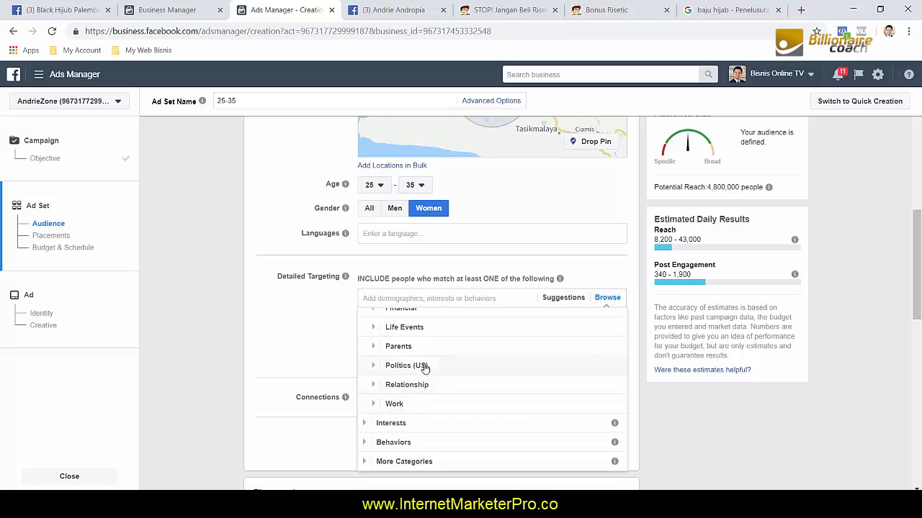
scroll(432, 369, "up", 3)
Search detailed targeting for "islam" and look through the suggested interests.
left_click(429, 297)
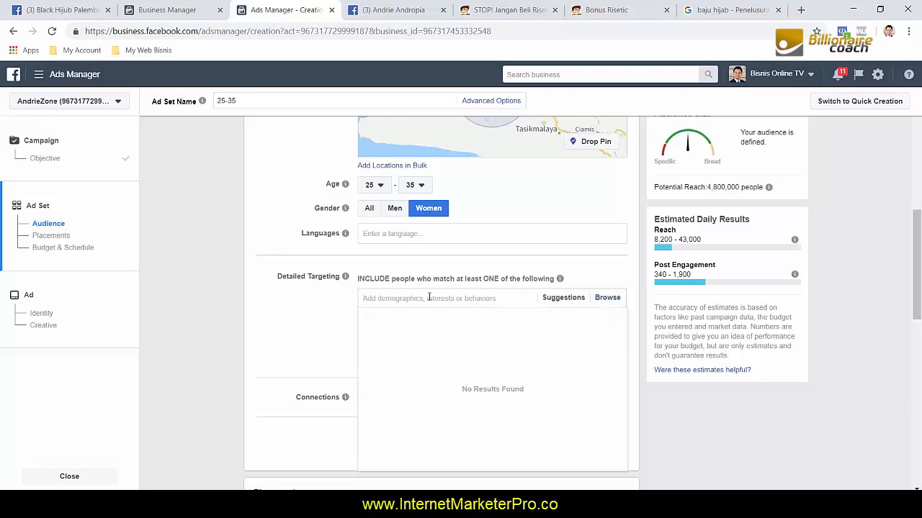
type("islam")
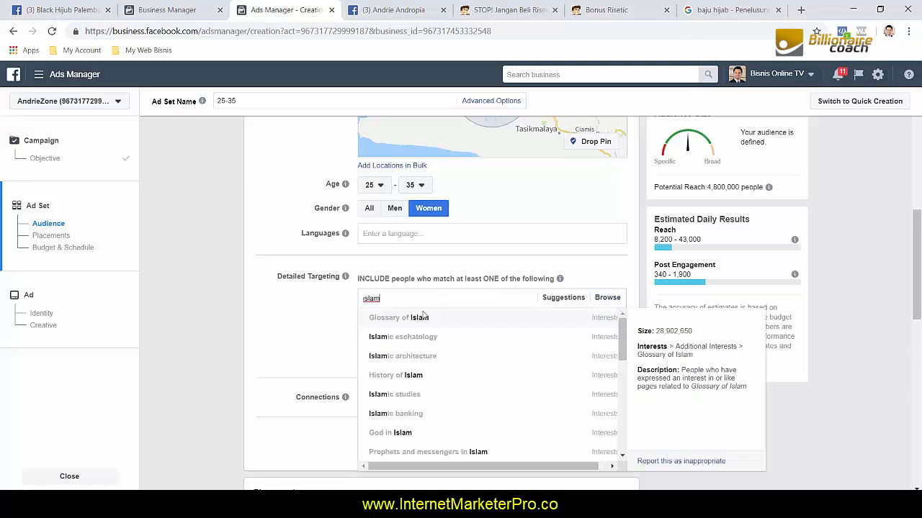
scroll(497, 399, "down", 3)
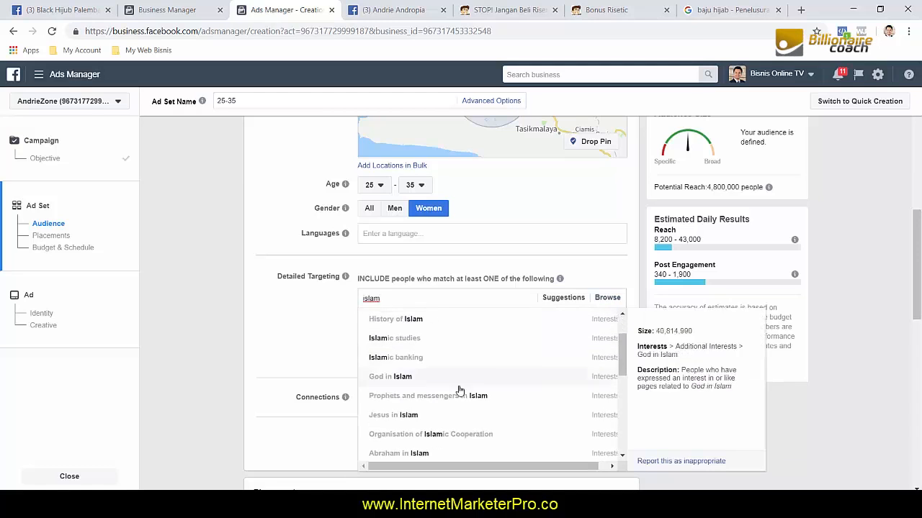
scroll(501, 408, "down", 4)
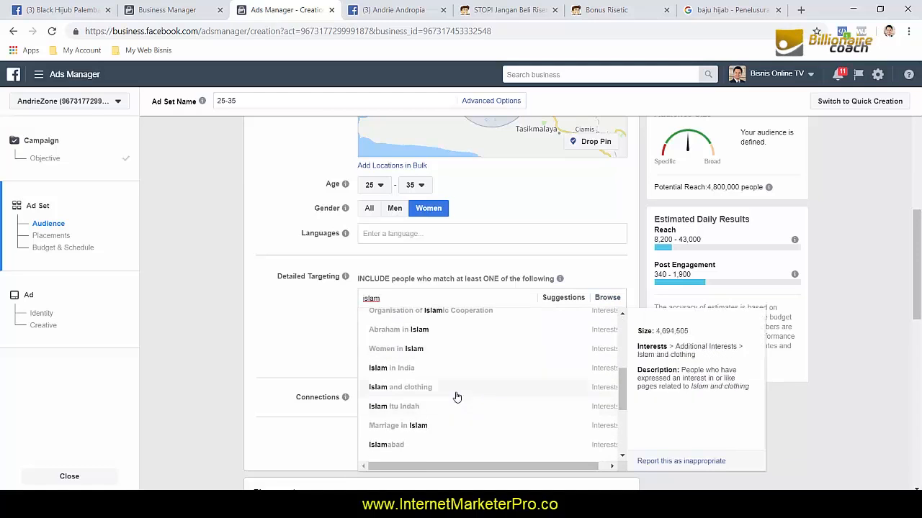
scroll(458, 432, "up", 5)
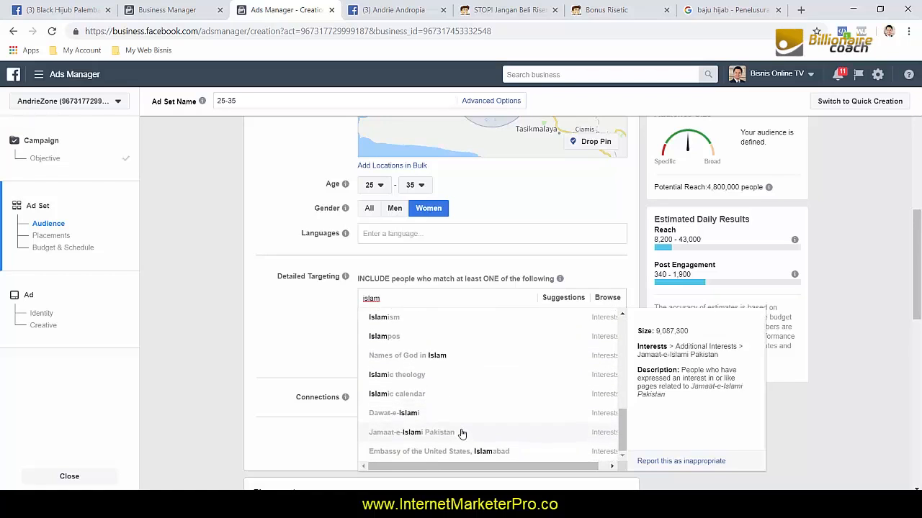
scroll(463, 424, "up", 1)
left_click(298, 328)
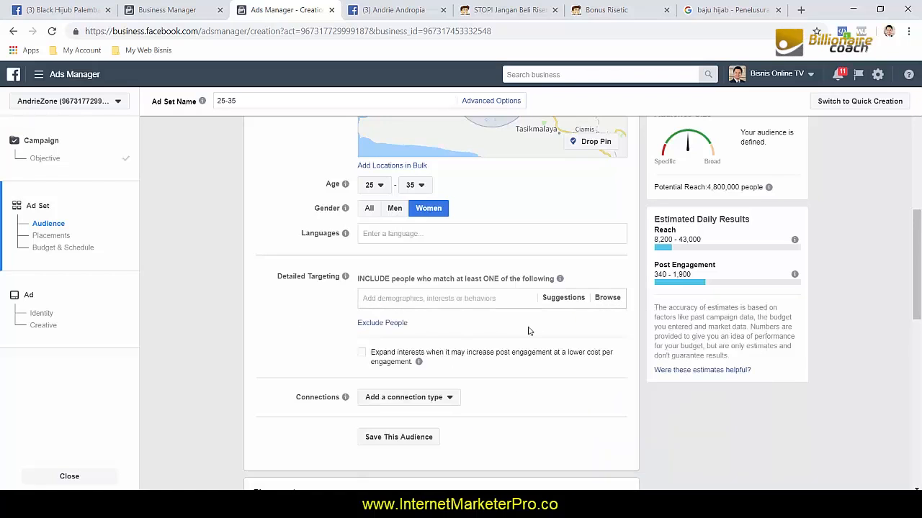
Browse the Interests, More Categories and Behaviors groups in detailed targeting.
left_click(608, 303)
left_click(425, 338)
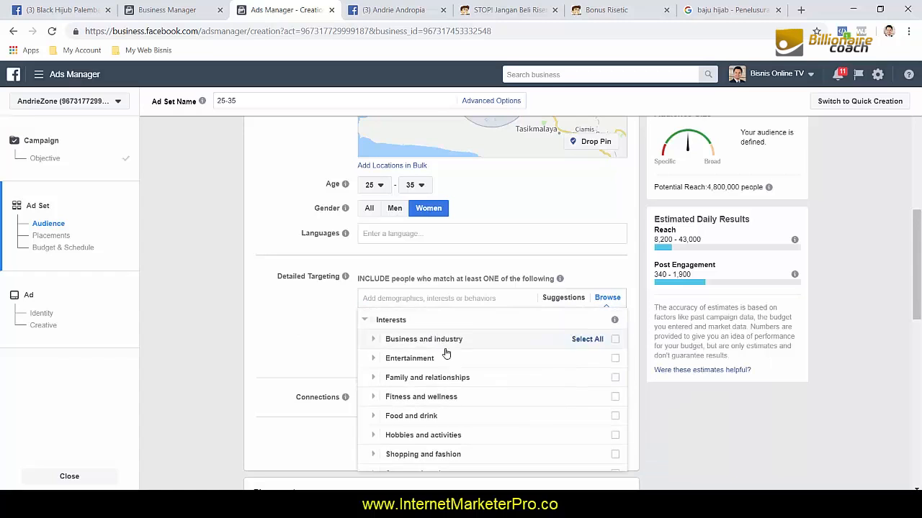
scroll(457, 423, "down", 2)
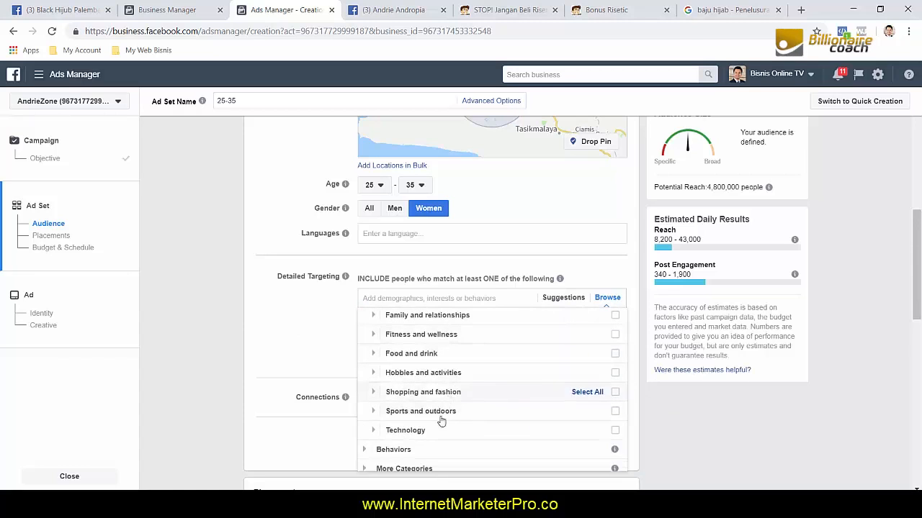
left_click(425, 467)
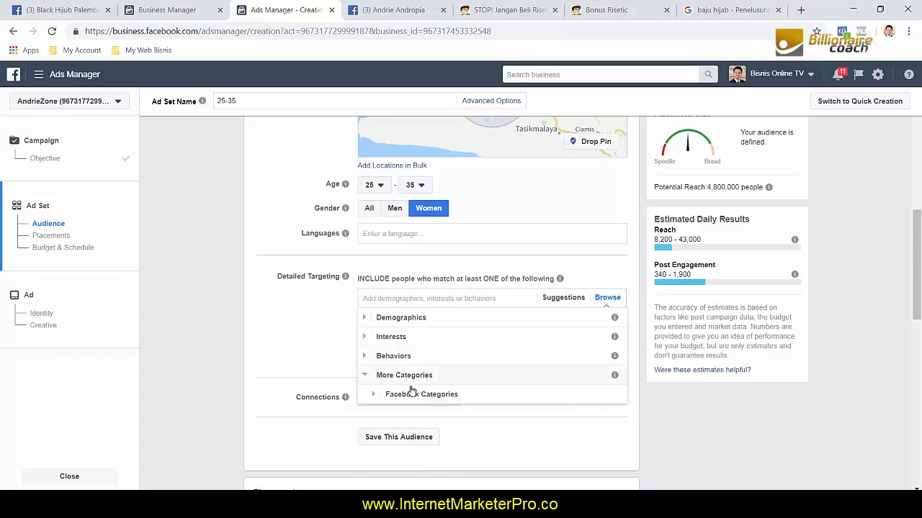
left_click(401, 355)
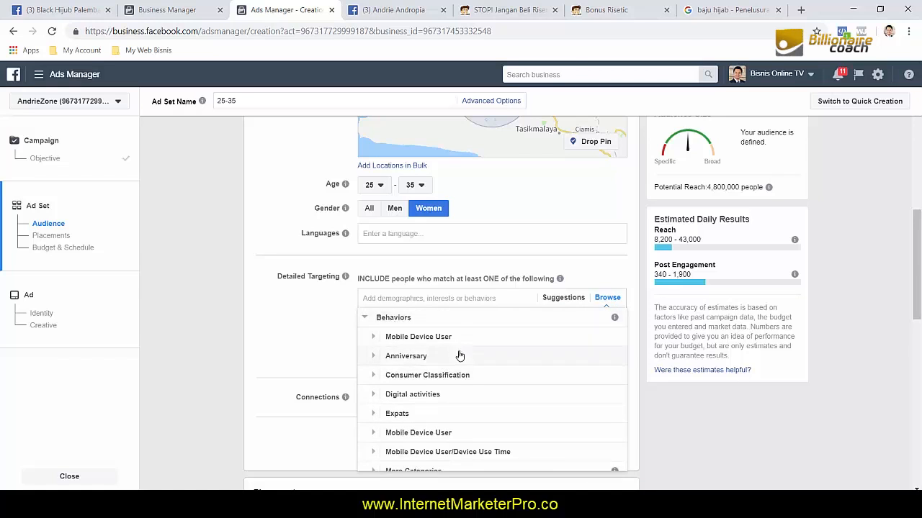
scroll(447, 372, "down", 5)
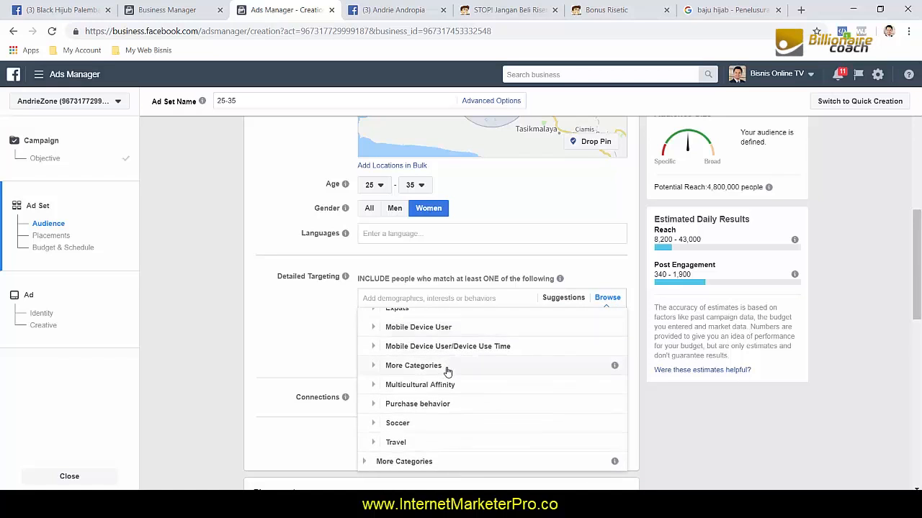
scroll(425, 344, "up", 3)
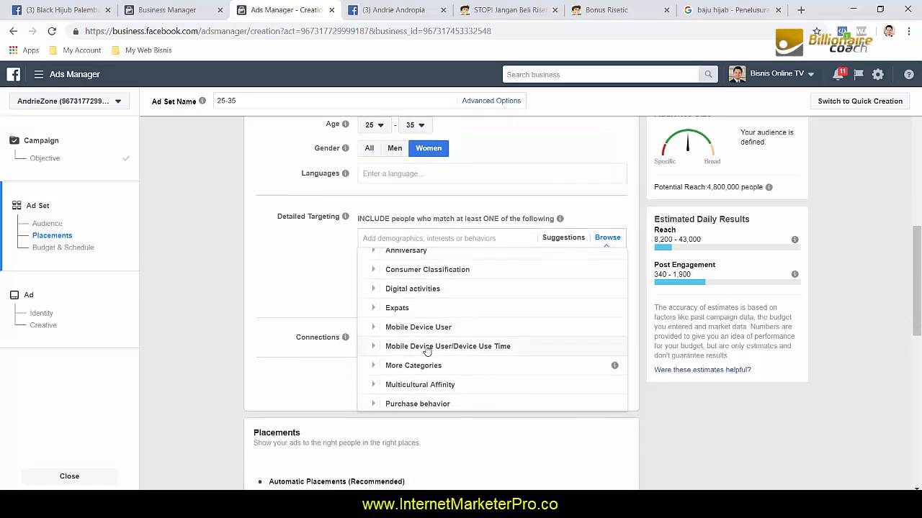
Search detailed targeting for "islam" again and check the audience size and description of the God in Islam interest.
left_click(391, 240)
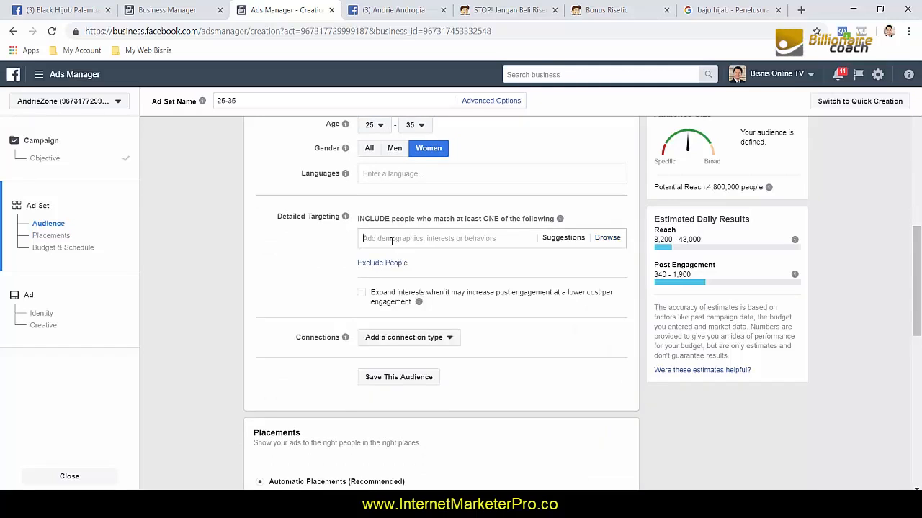
type("islam")
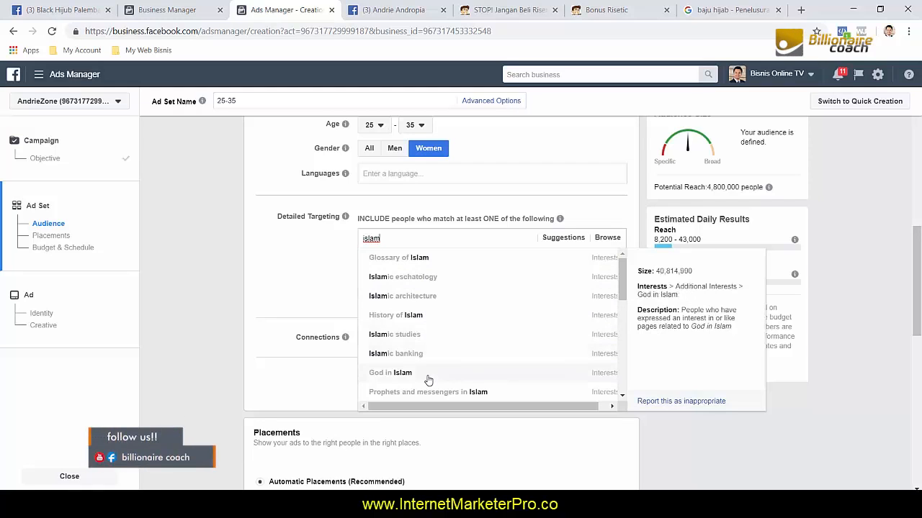
scroll(436, 356, "down", 2)
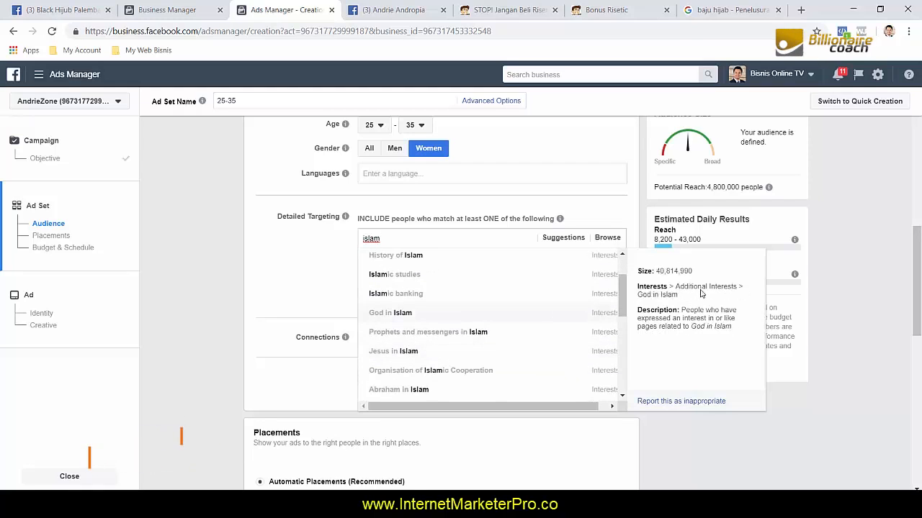
scroll(483, 275, "up", 2)
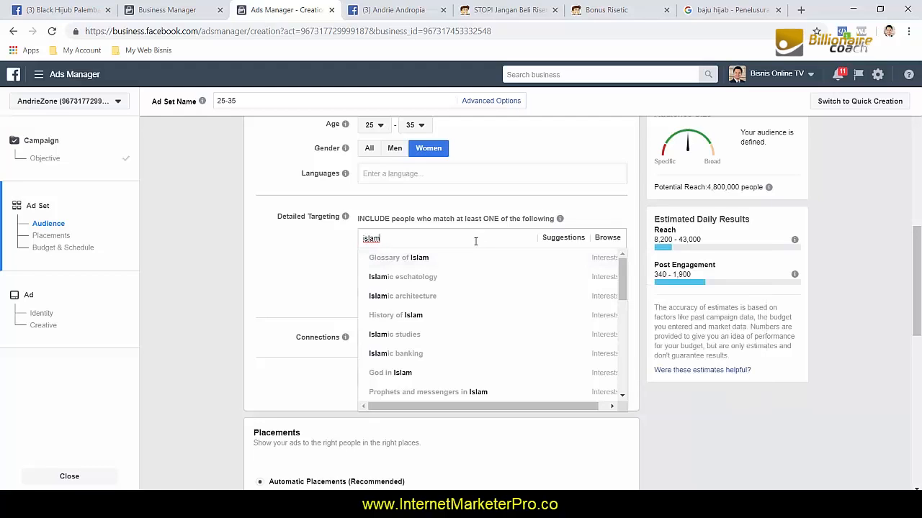
Examine the Education and Work subcategories under Demographics in detailed targeting.
left_click(607, 239)
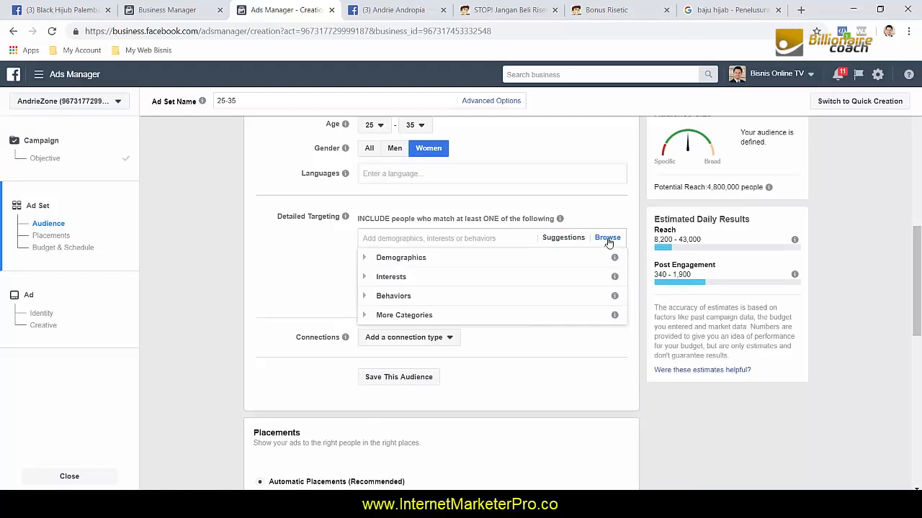
left_click(440, 259)
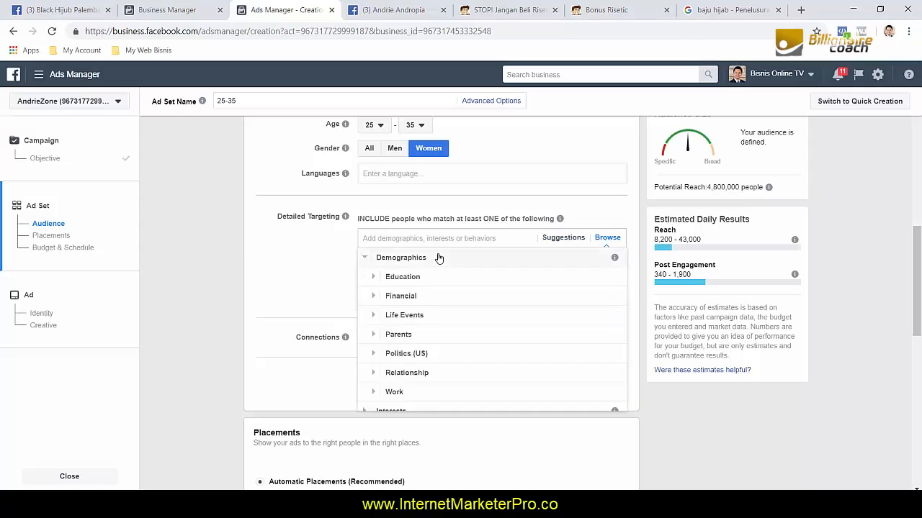
left_click(478, 285)
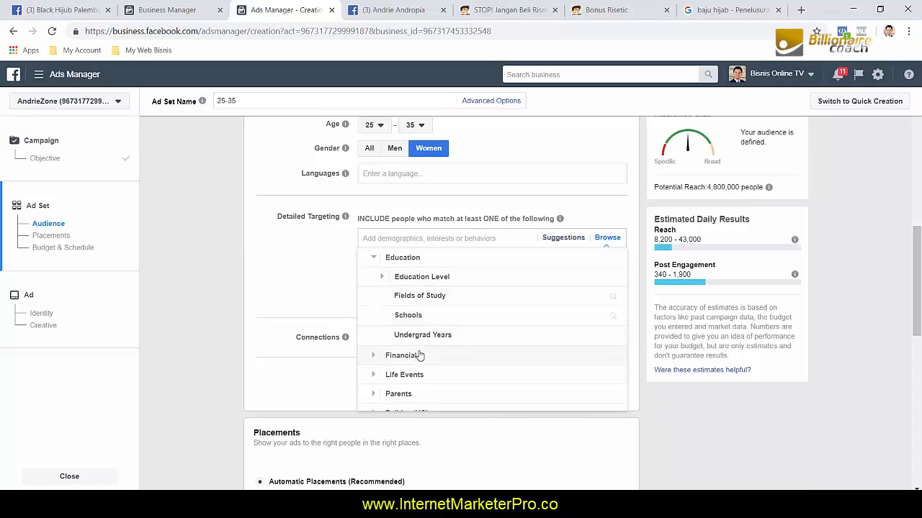
scroll(432, 342, "down", 1)
scroll(441, 356, "down", 1)
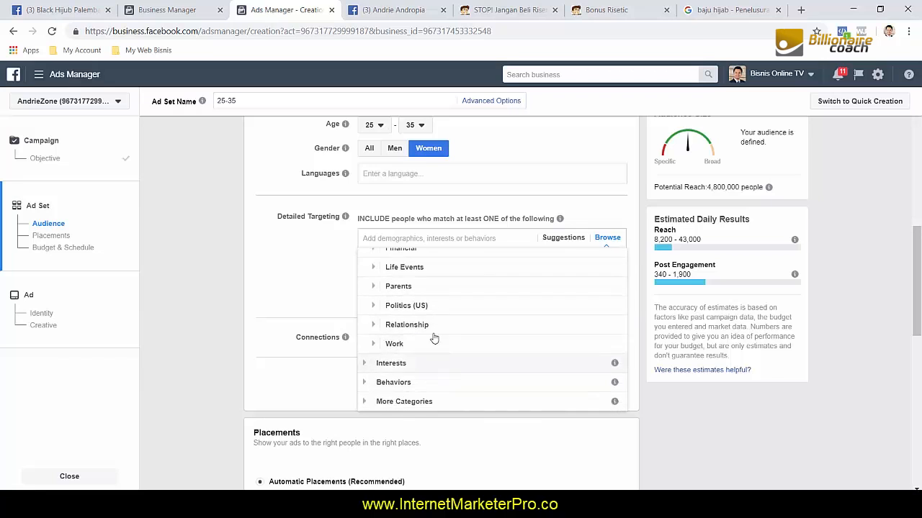
left_click(428, 342)
scroll(443, 330, "down", 1)
scroll(458, 317, "down", 1)
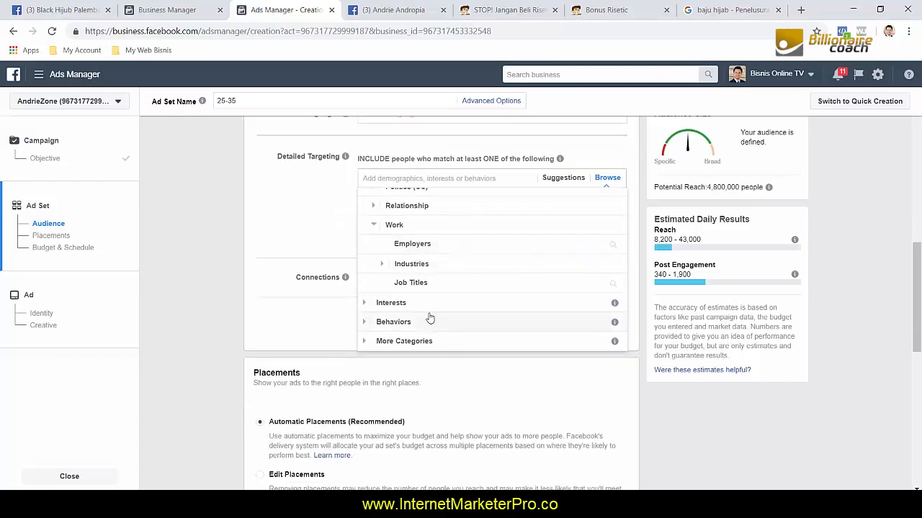
Look through the Interests and Behaviors subcategories, collapse them and close the detailed targeting category list.
left_click(432, 304)
scroll(439, 238, "down", 1)
scroll(440, 295, "down", 2)
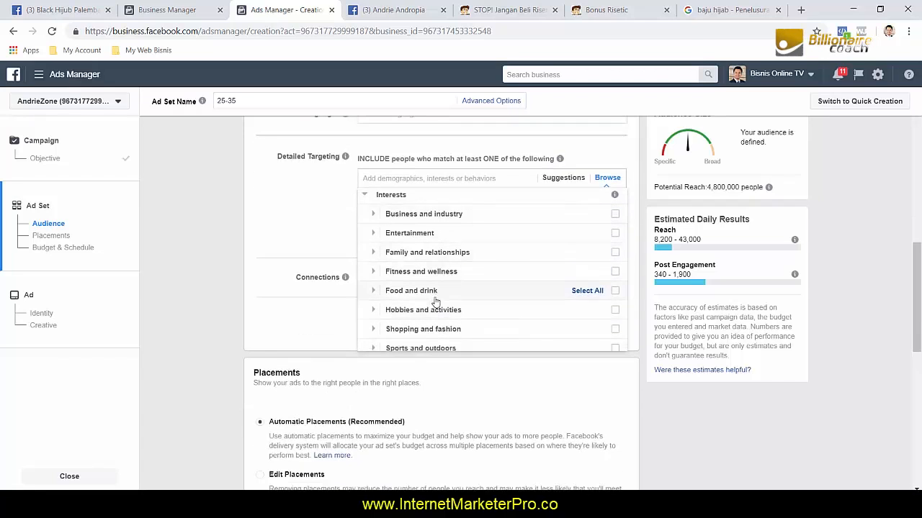
left_click(438, 326)
scroll(456, 320, "down", 1)
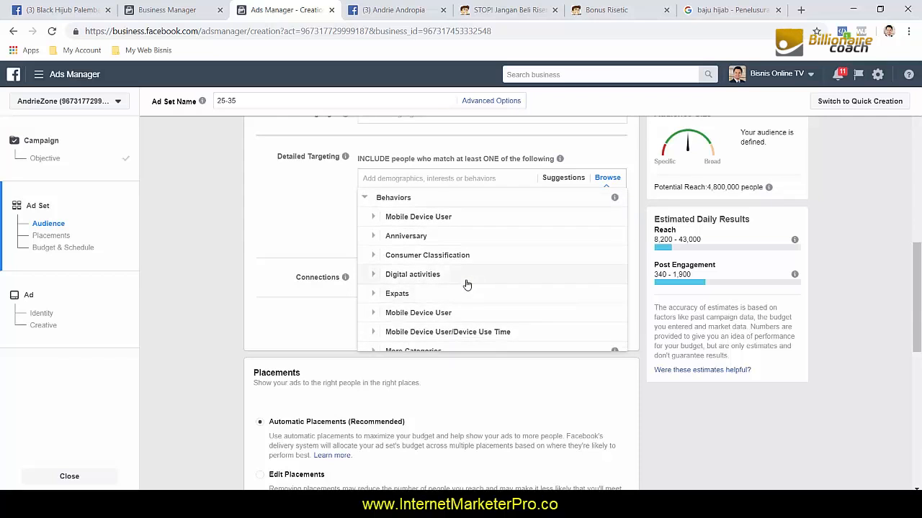
scroll(465, 292, "up", 2)
left_click(366, 239)
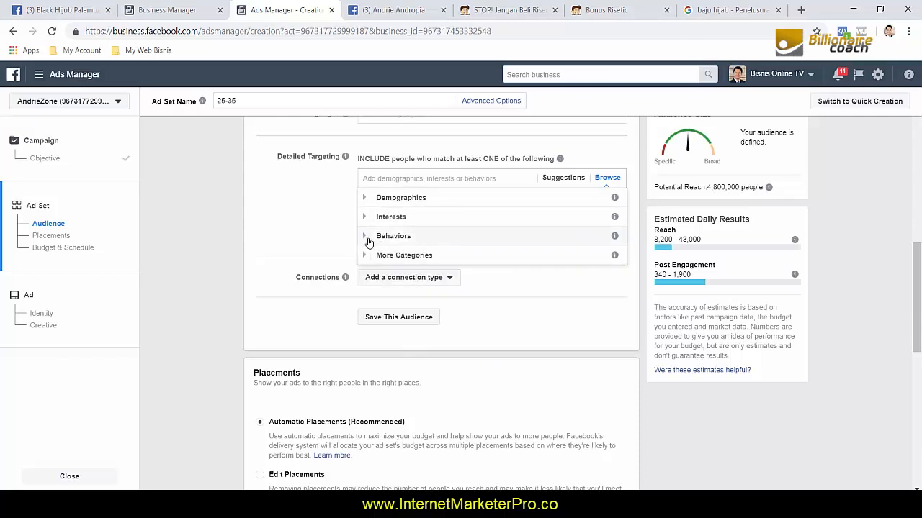
scroll(360, 261, "up", 1)
left_click(403, 238)
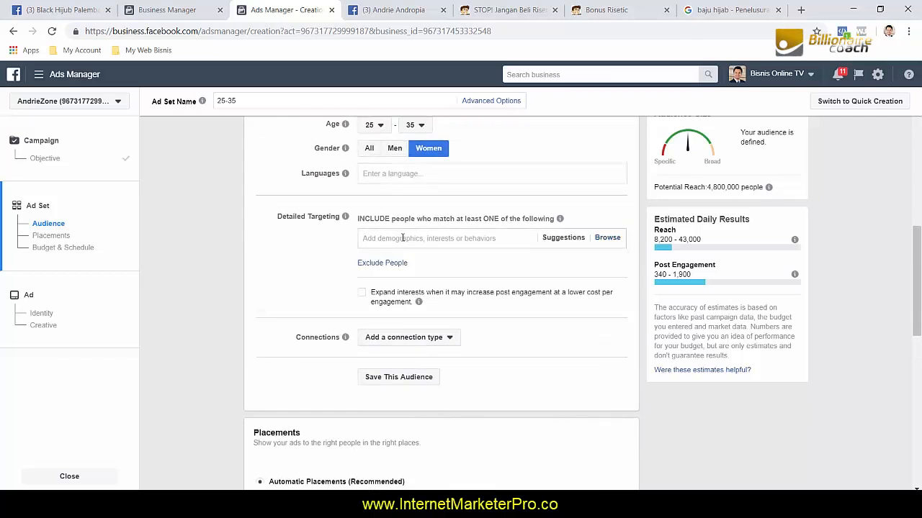
Review the audience's location, age and gender settings down to the empty detailed targeting field.
scroll(265, 302, "up", 7)
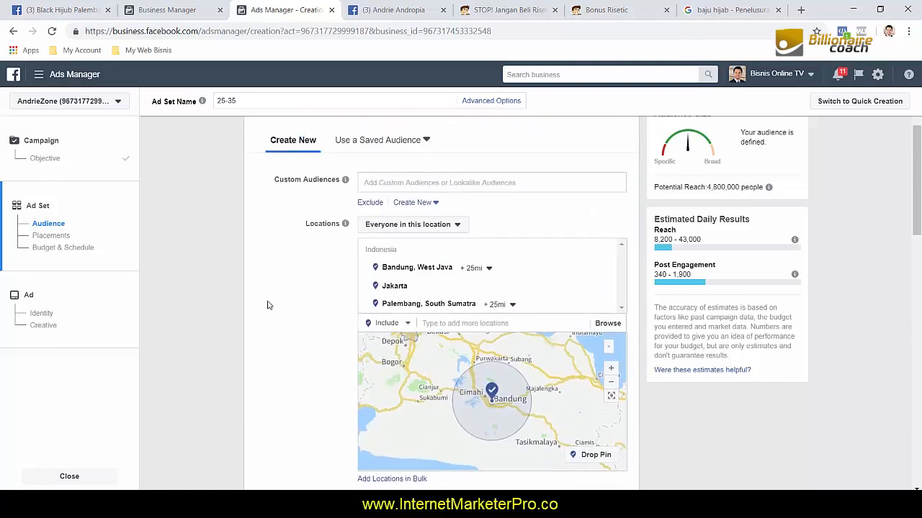
scroll(294, 305, "down", 2)
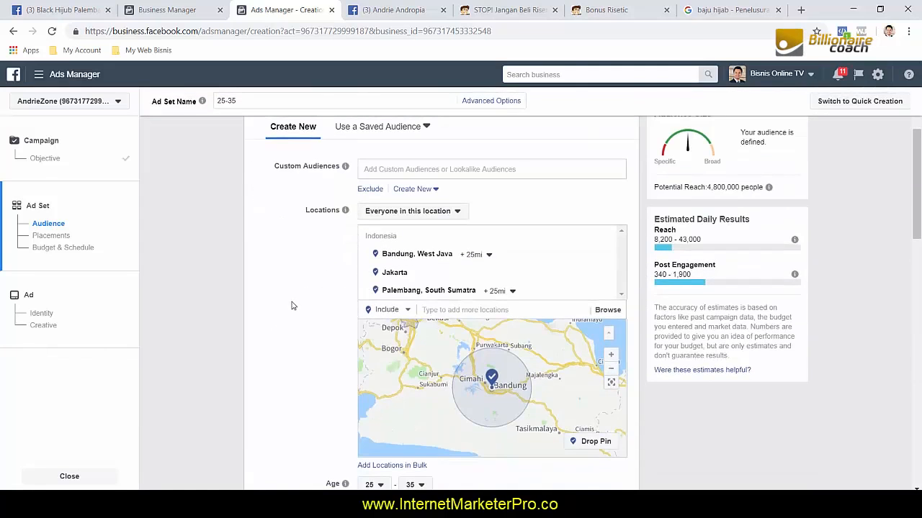
scroll(285, 306, "down", 3)
scroll(283, 306, "down", 1)
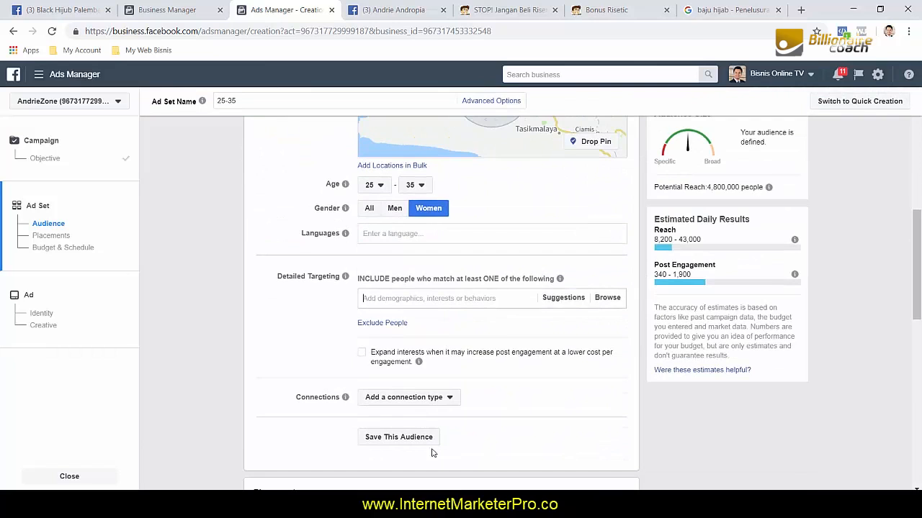
Switch to the Notepad notes and review the target-market line about targeting competitors' fans.
key("alt+Tab")
left_click(659, 338)
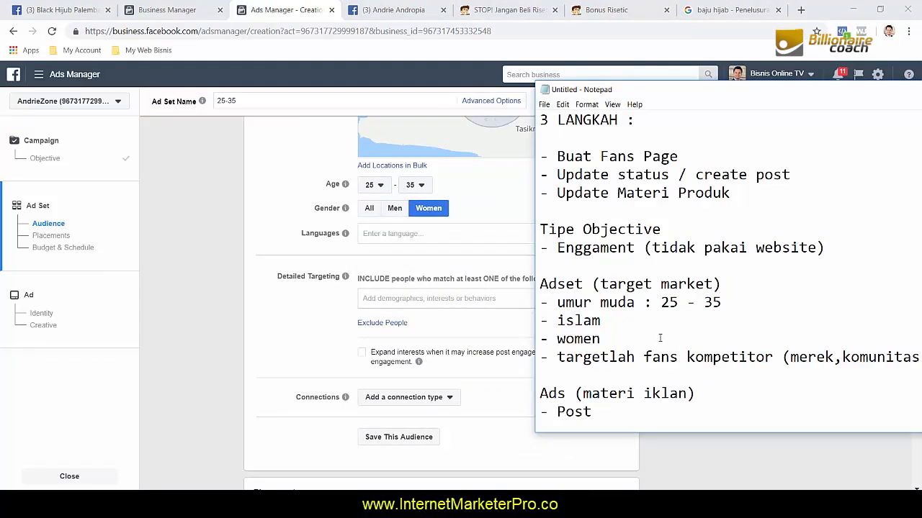
left_click_drag(574, 357, 768, 361)
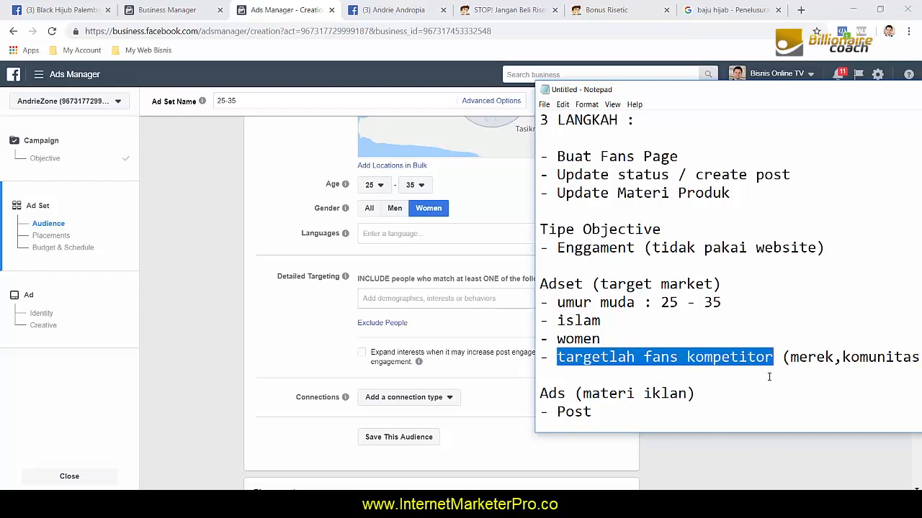
left_click(769, 376)
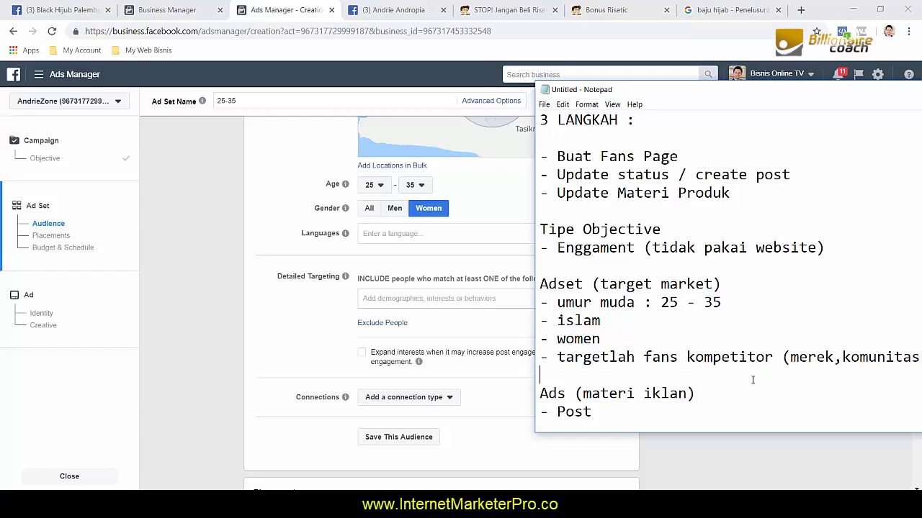
Highlight "fans kompetitor" in the target-market notes and search Google for "merek hijub" in a new browser tab.
left_click_drag(644, 357, 775, 357)
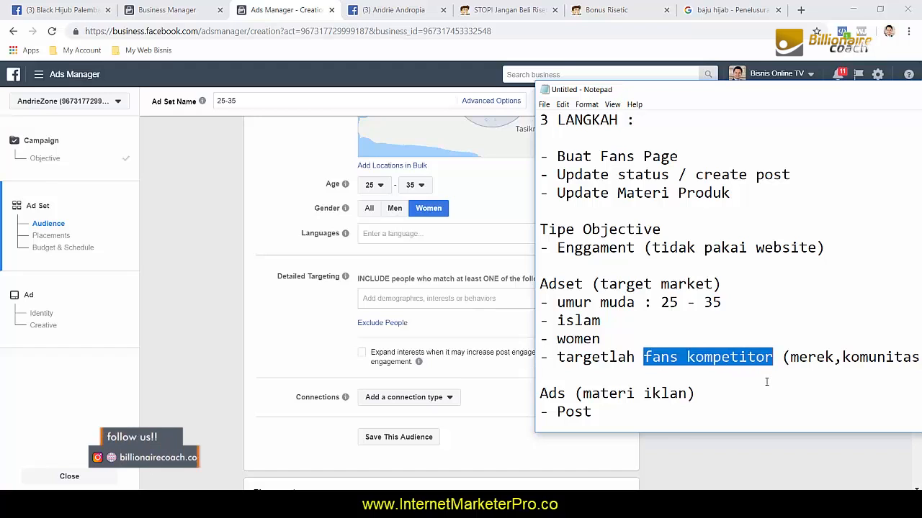
left_click(766, 382)
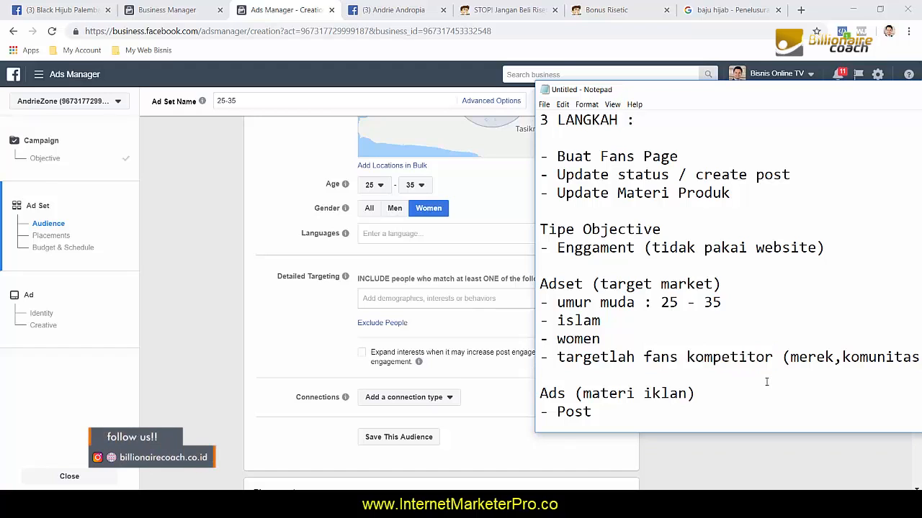
left_click(800, 10)
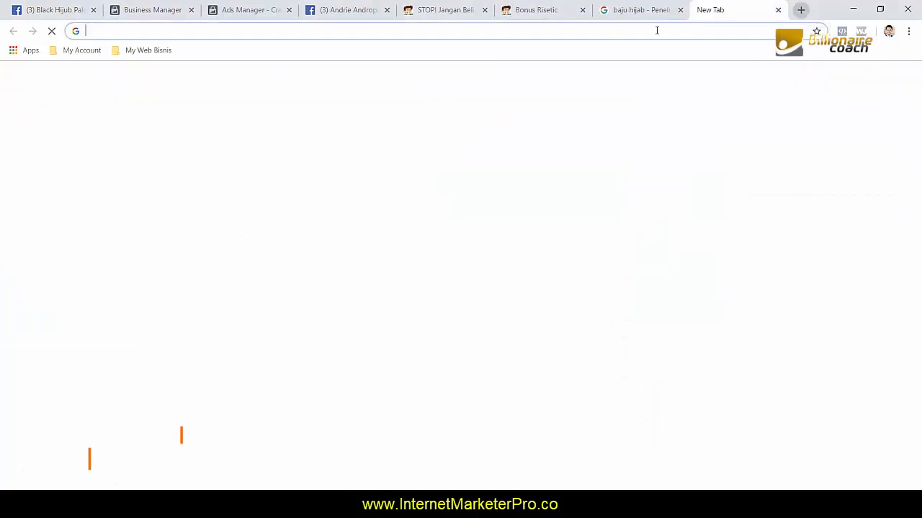
type("merek")
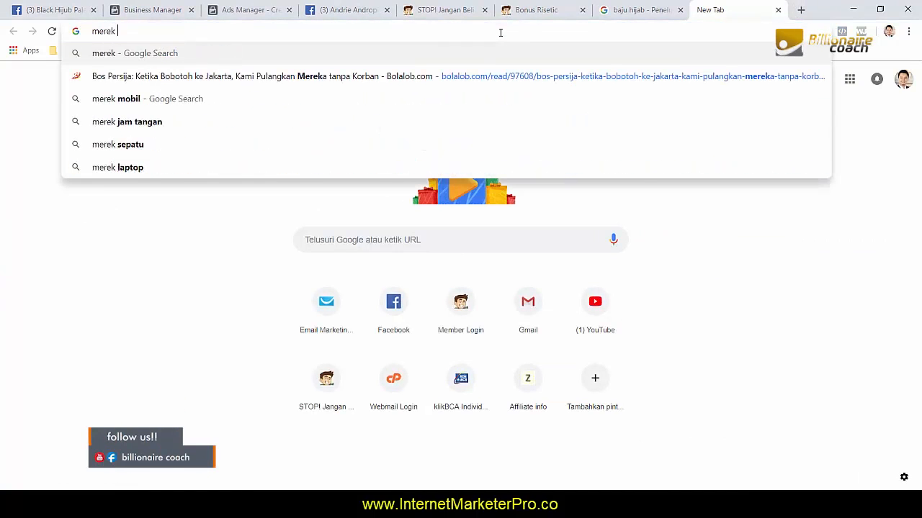
type(" hijub")
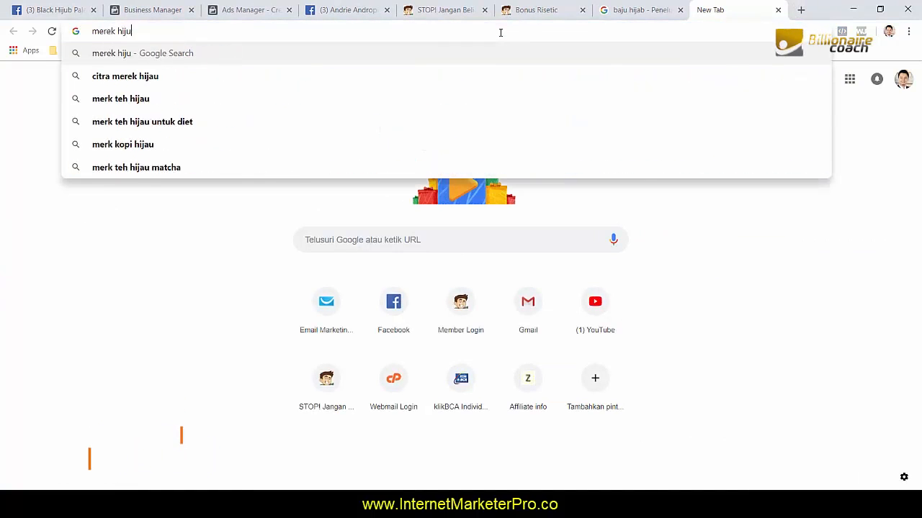
key("Return")
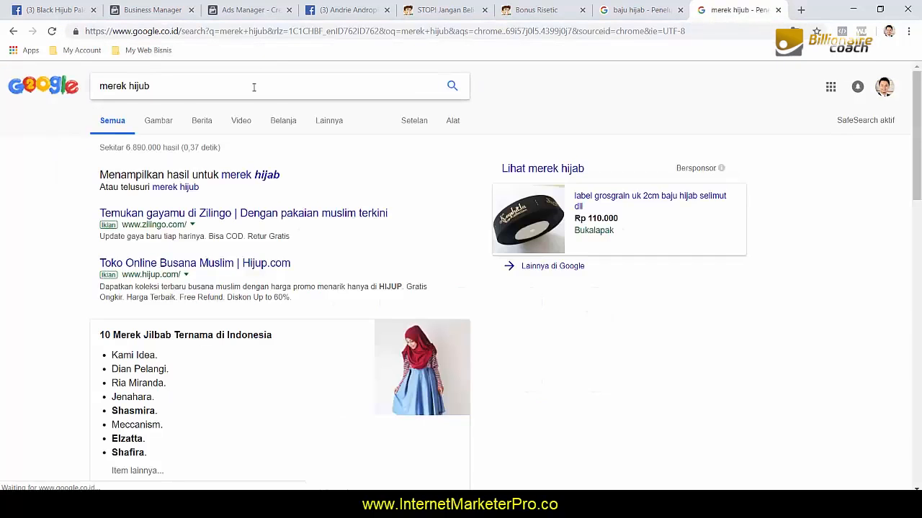
Look through the "merek hijub" search results for well-known hijab brand names.
scroll(107, 182, "down", 2)
scroll(48, 223, "down", 2)
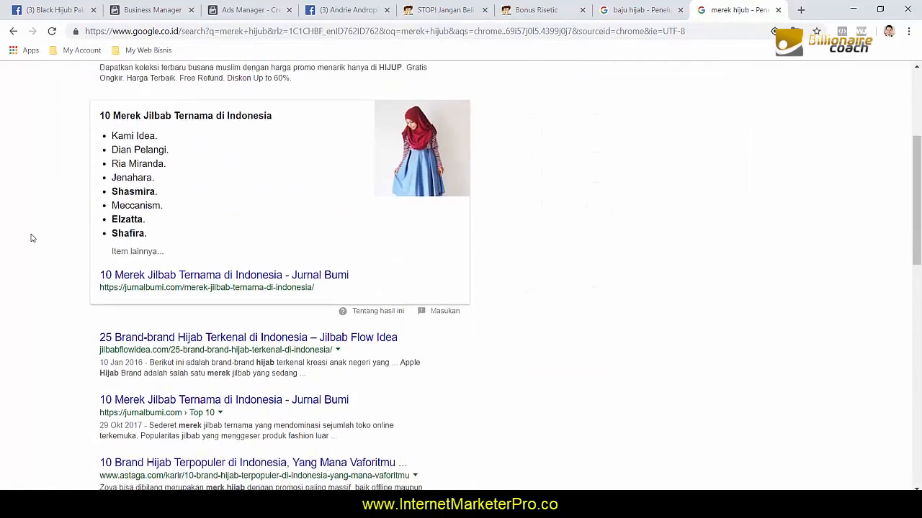
scroll(31, 236, "down", 2)
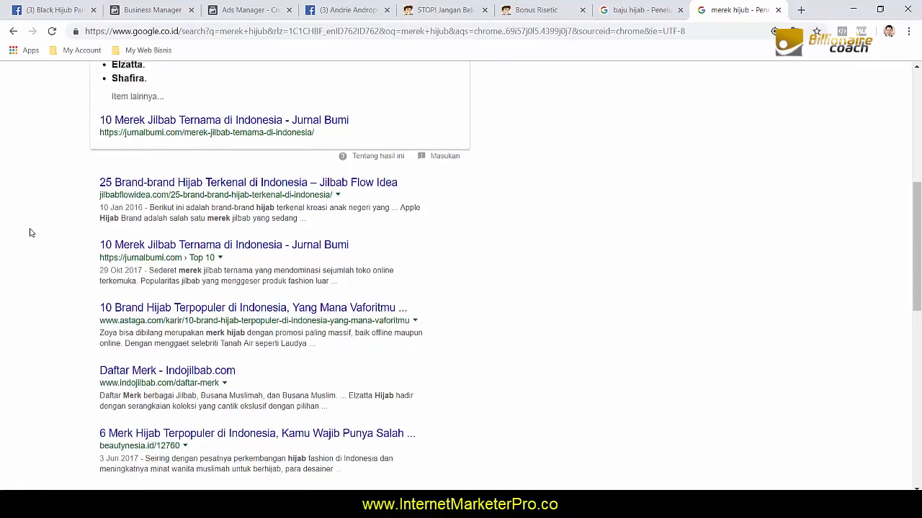
scroll(31, 231, "down", 2)
scroll(30, 230, "down", 2)
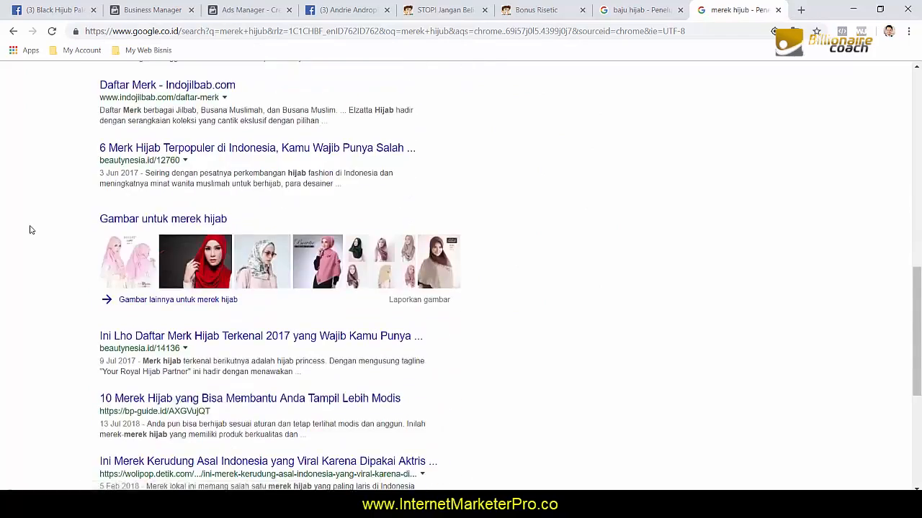
scroll(31, 231, "down", 2)
scroll(31, 230, "up", 10)
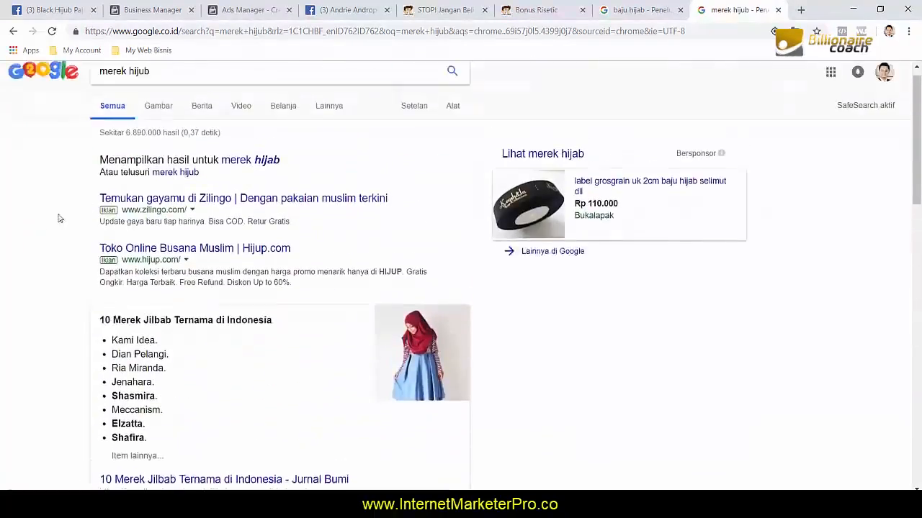
Search Google for "hijub" and examine the results for competing hijab brands and shops.
double_click(113, 86)
key("BackSpace")
key("Return")
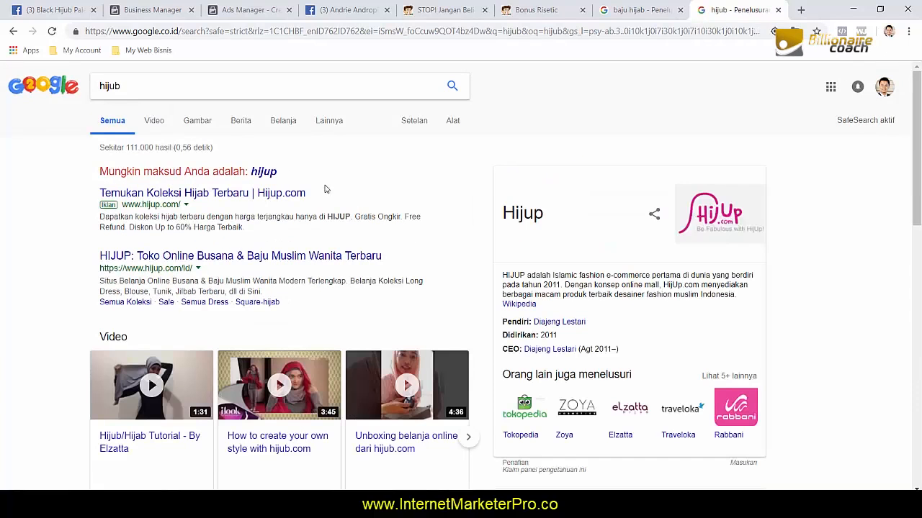
scroll(208, 296, "down", 5)
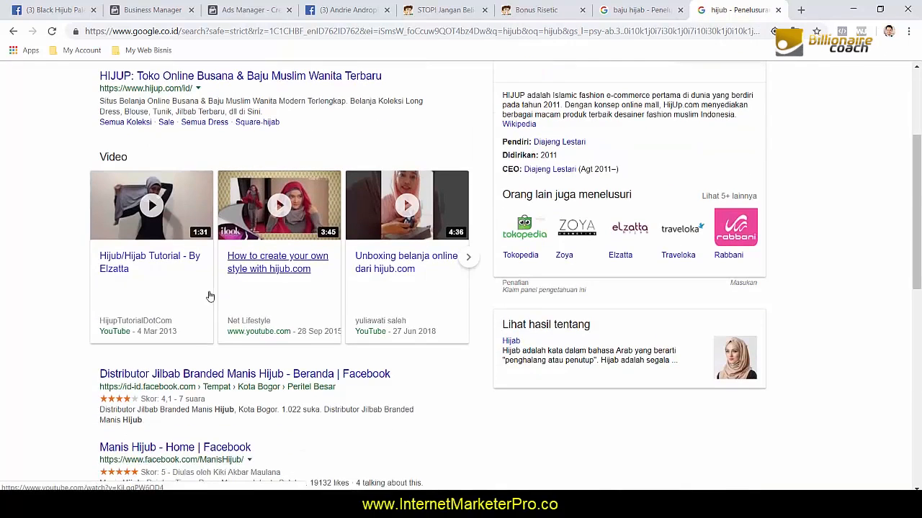
scroll(211, 360, "down", 1)
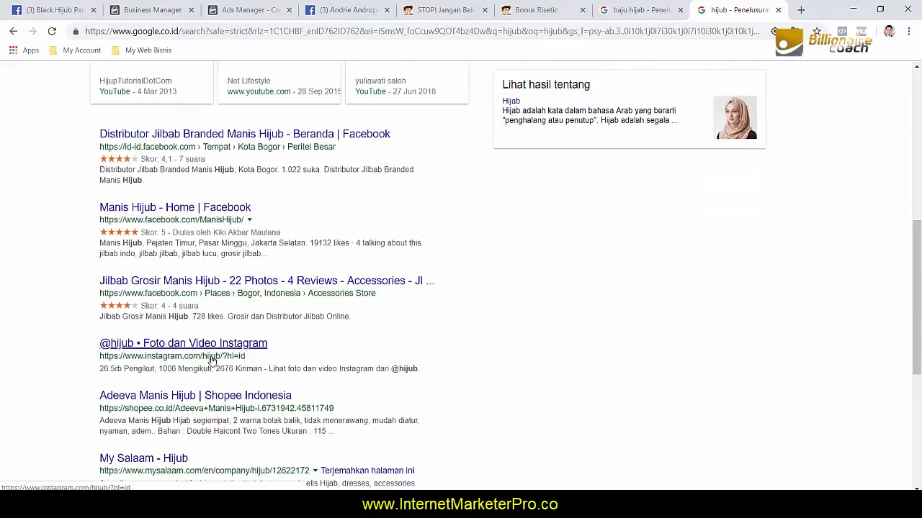
scroll(216, 316, "up", 5)
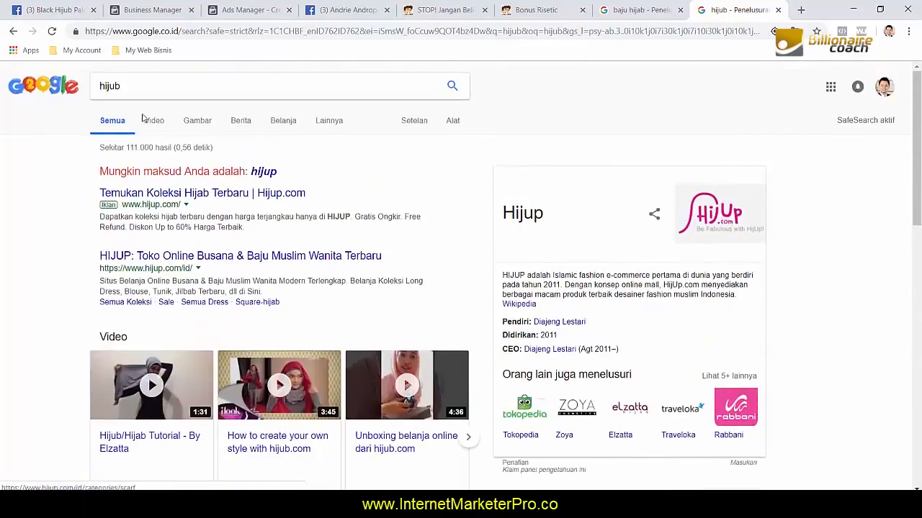
scroll(122, 239, "down", 2)
scroll(121, 239, "down", 4)
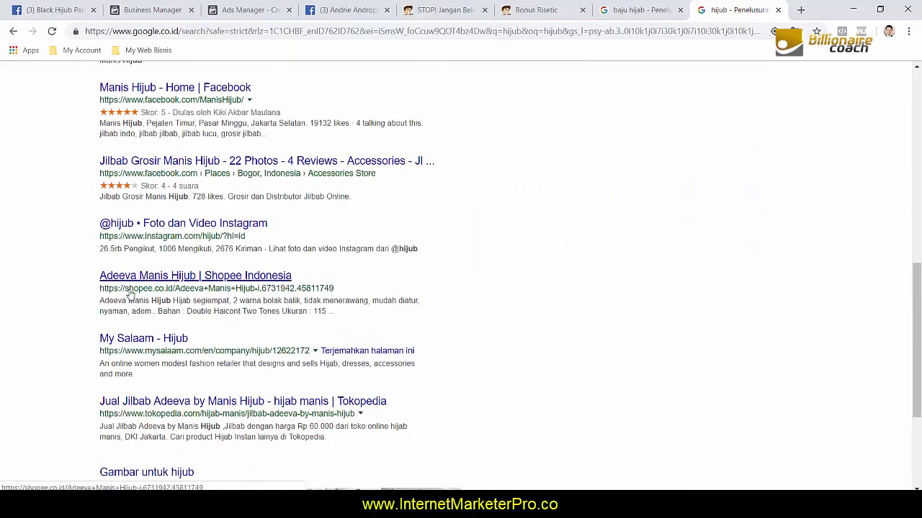
scroll(144, 368, "down", 1)
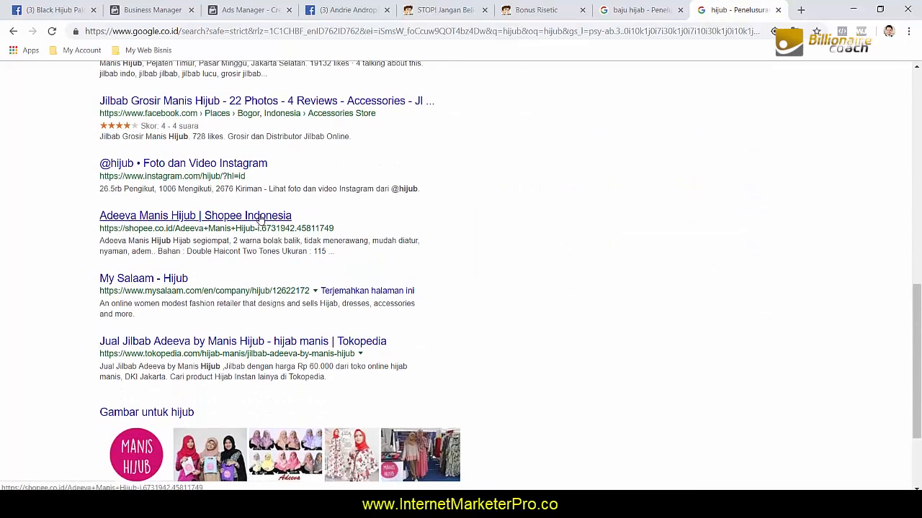
Return to the Ads Manager ad set, try "hijub" in detailed targeting, and add the ZOYA interest instead.
left_click(175, 9)
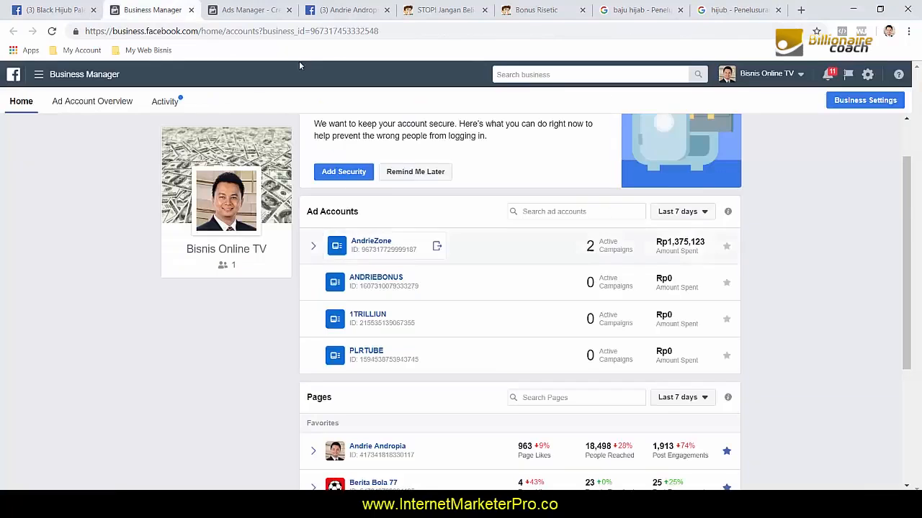
left_click(252, 10)
left_click(386, 300)
type("H")
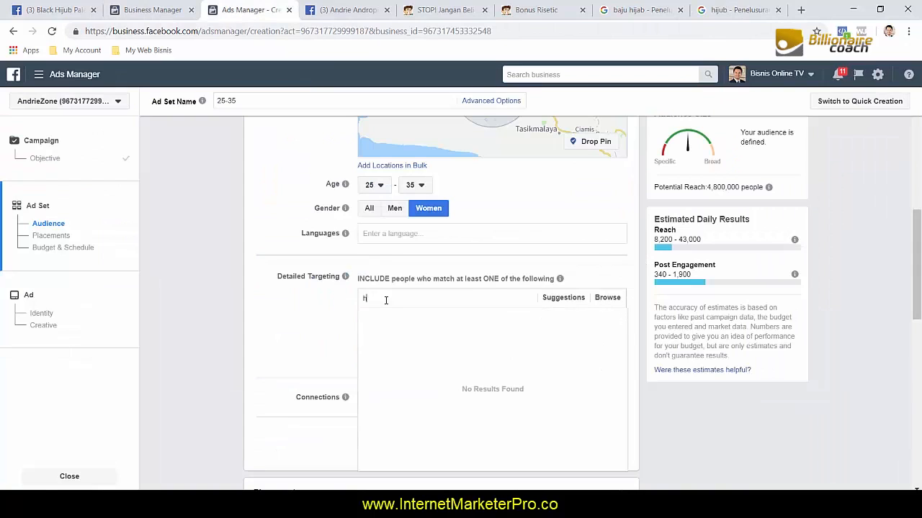
type("ijub")
key("BackSpace")
key("BackSpace")
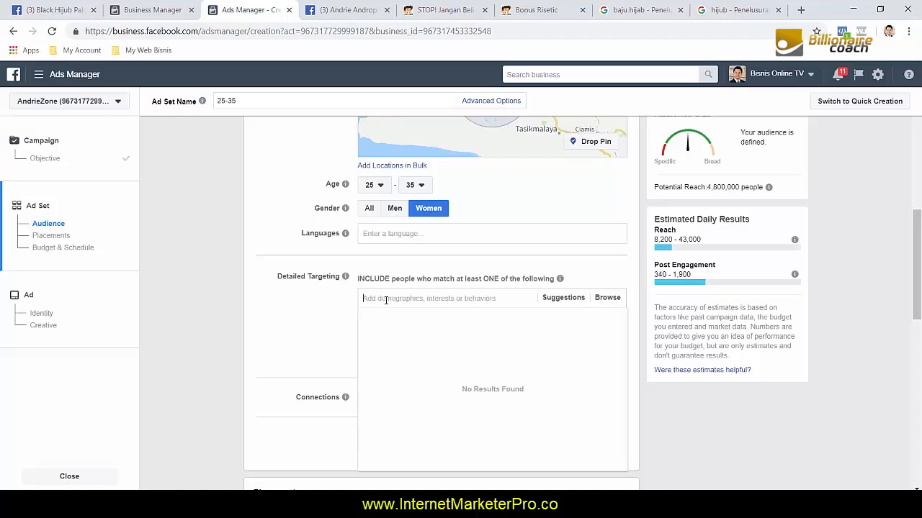
type("zoya")
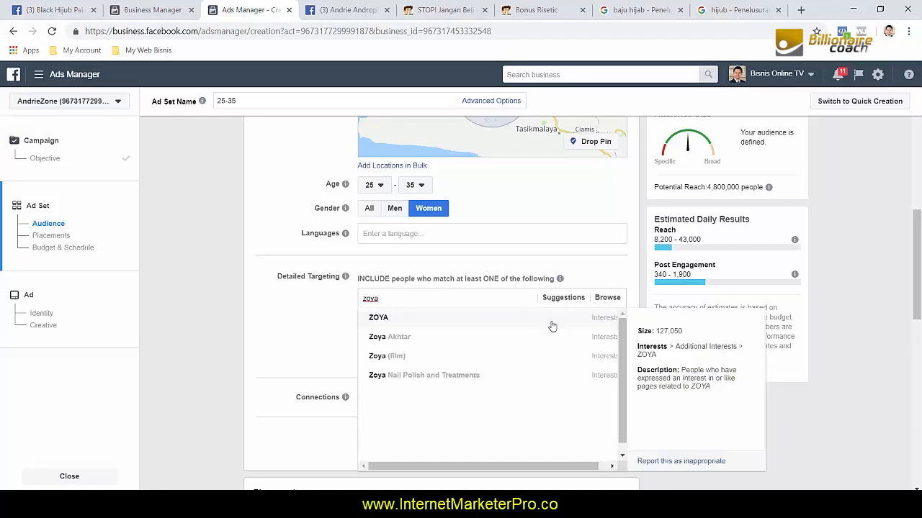
left_click(408, 317)
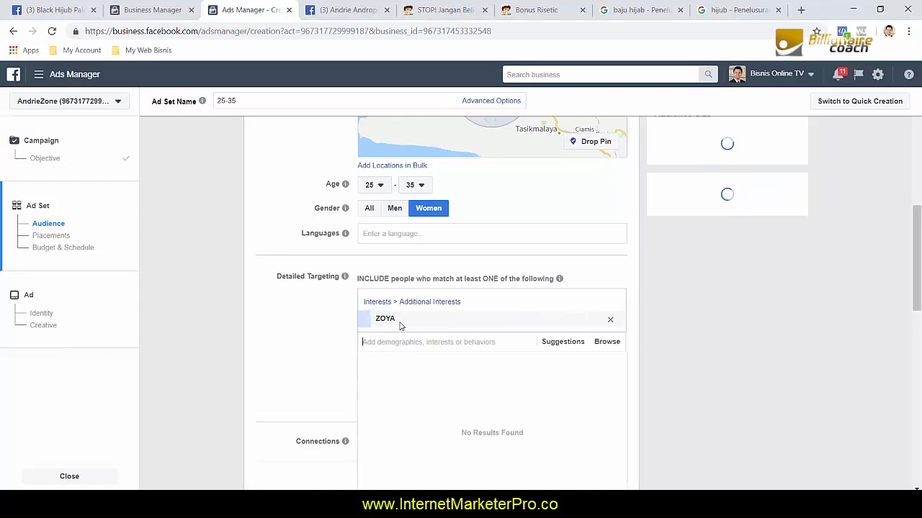
Switch back to the Google results, search for "zoya" and review what the brand sells.
left_click(740, 14)
scroll(298, 165, "up", 10)
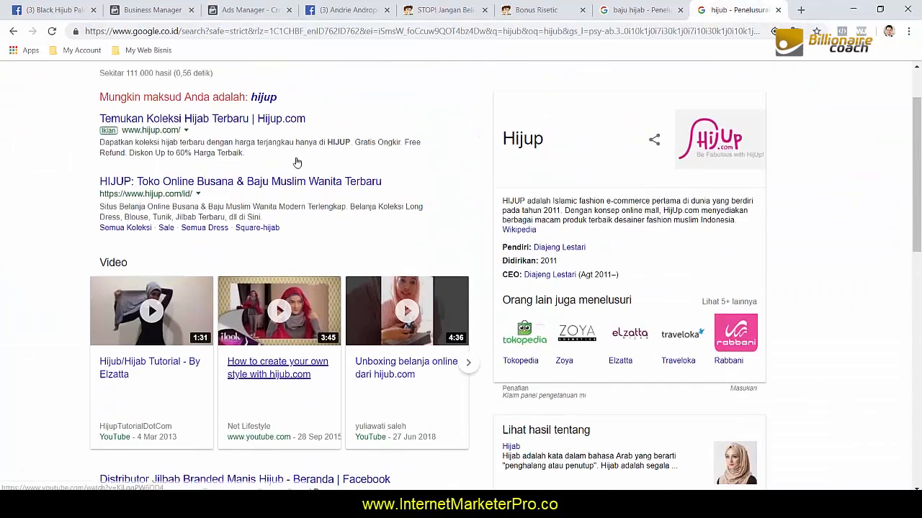
left_click_drag(159, 73, 83, 80)
left_click_drag(137, 86, 51, 85)
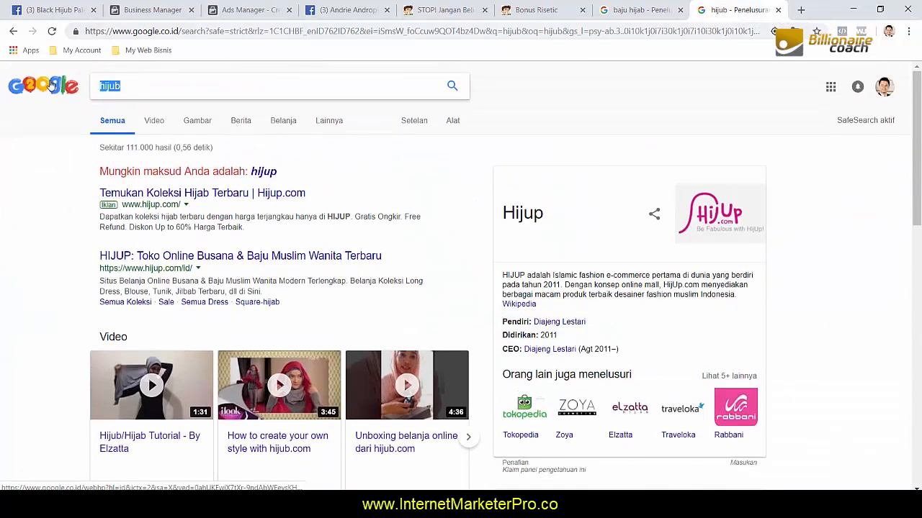
type("zoya")
key("Return")
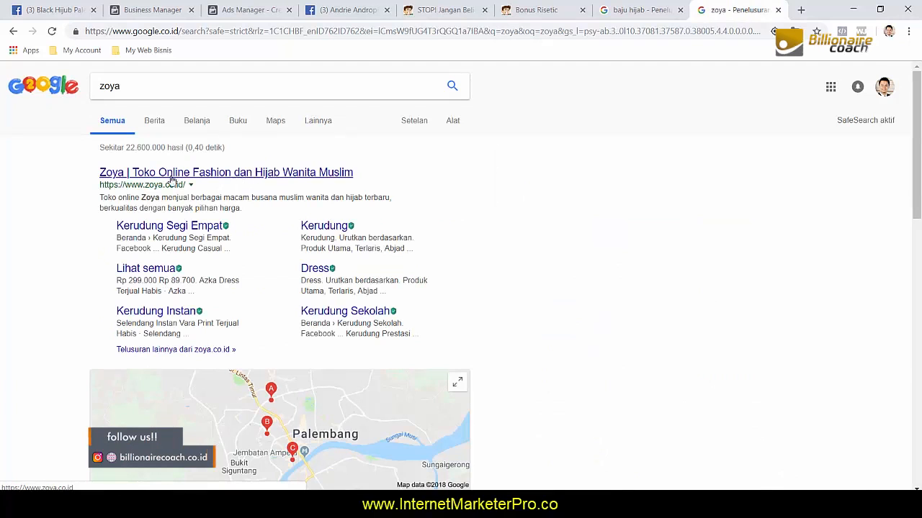
scroll(255, 181, "down", 6)
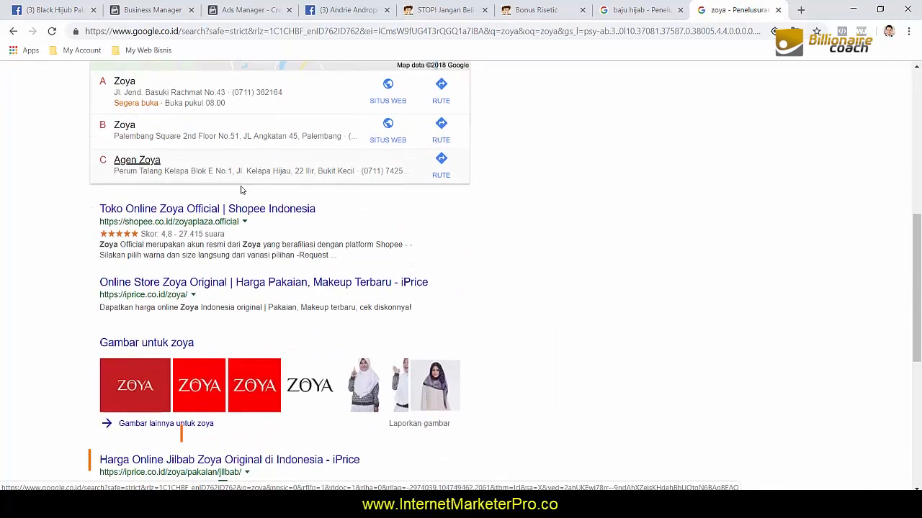
scroll(214, 244, "down", 1)
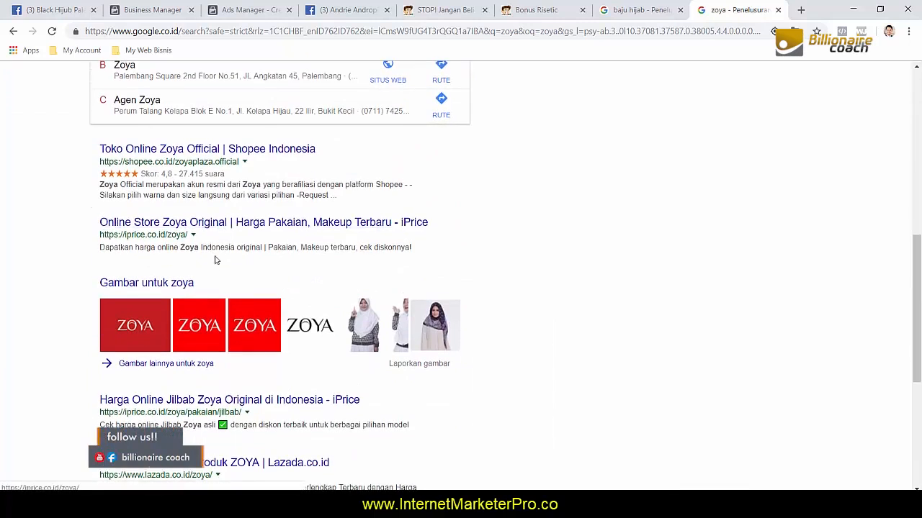
scroll(214, 260, "down", 3)
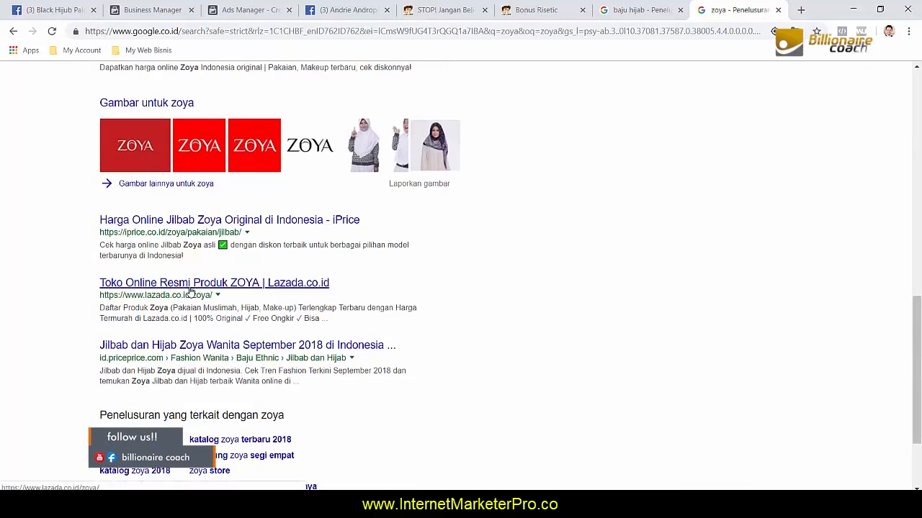
scroll(344, 294, "down", 2)
scroll(347, 297, "up", 4)
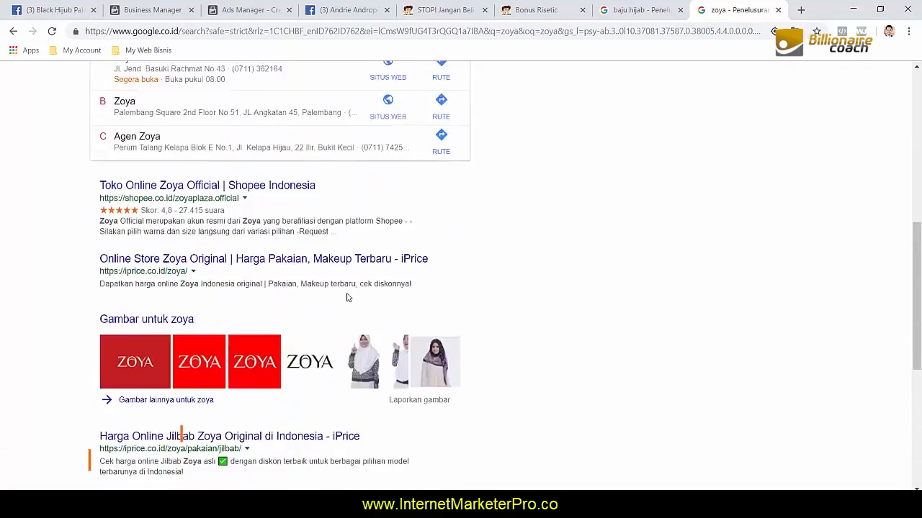
scroll(347, 297, "up", 7)
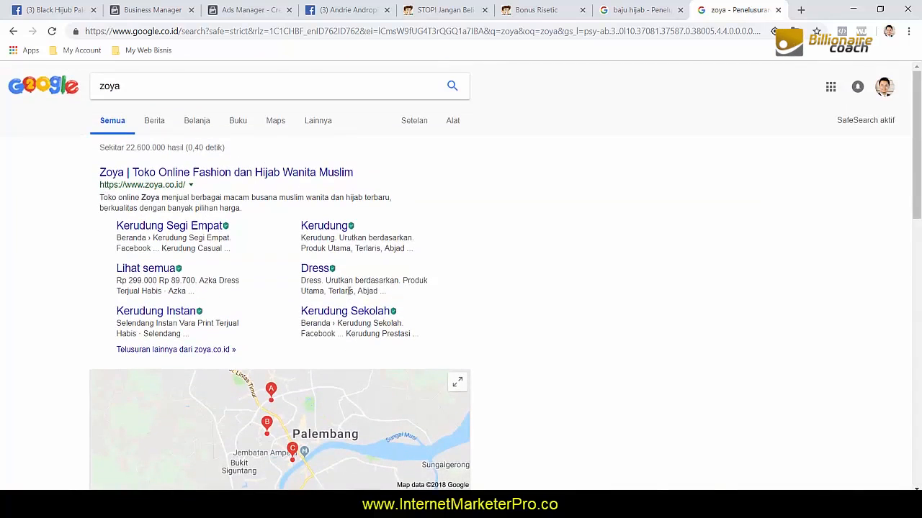
double_click(169, 86)
type("me")
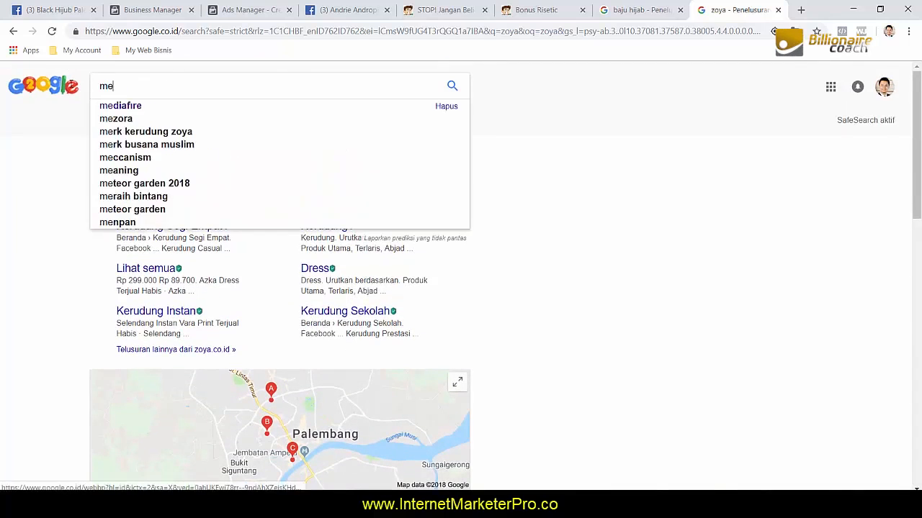
type("rek hij")
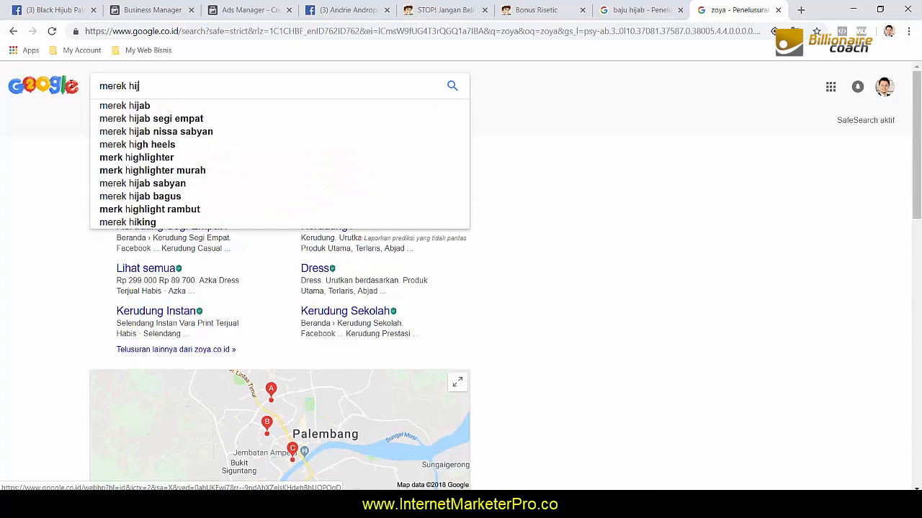
type("au")
key("BackSpace")
key("BackSpace")
type("ub")
key("ctrl+a")
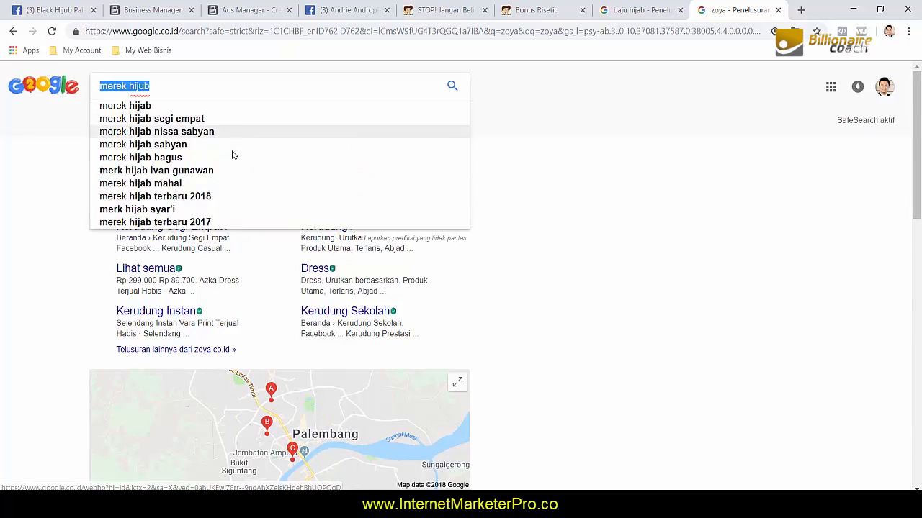
Search Google for "baju hijab" using the suggested query.
left_click(165, 86)
key("ctrl+a")
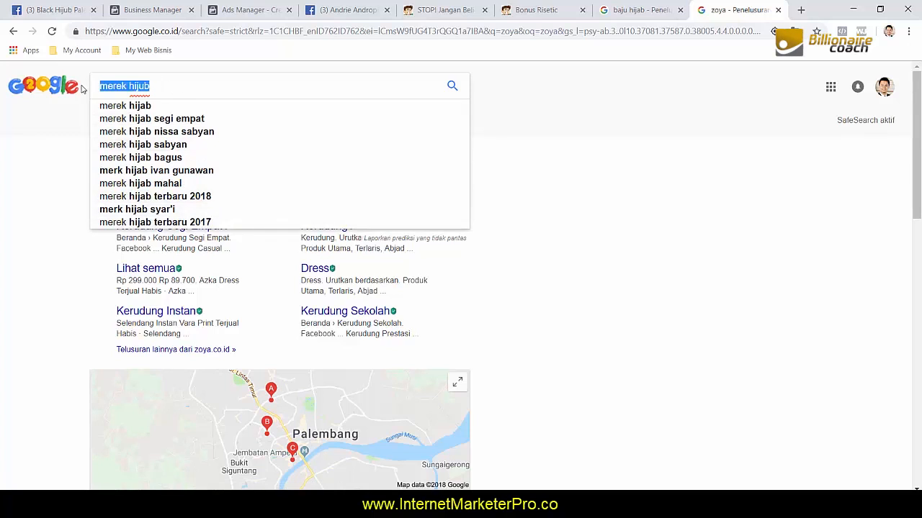
type("baju")
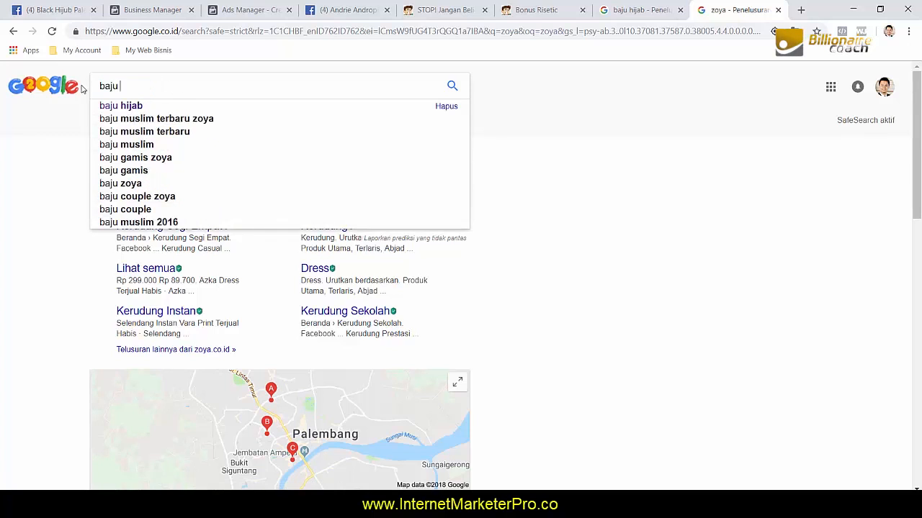
left_click(149, 106)
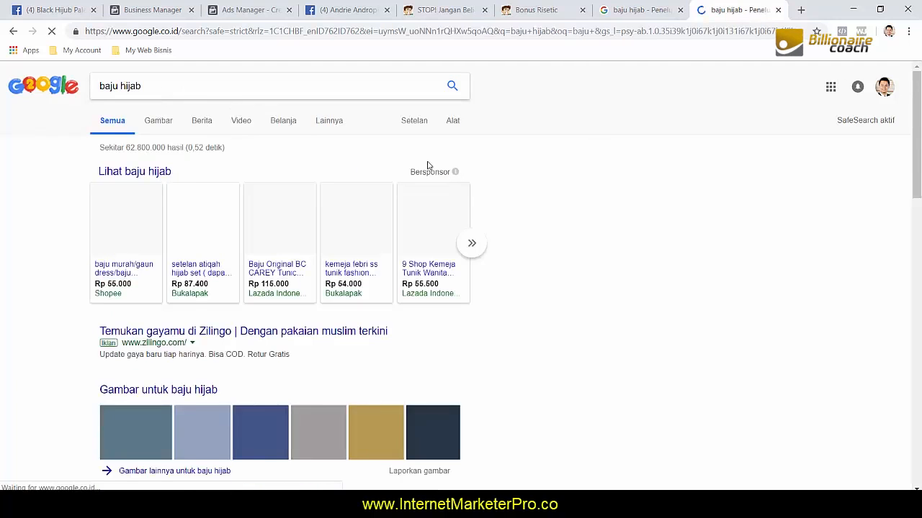
Look through the "baju hijab" results for competing brands, and add the Rabbani Indonesia interest to the ad set's detailed targeting.
scroll(502, 209, "down", 2)
scroll(508, 209, "down", 6)
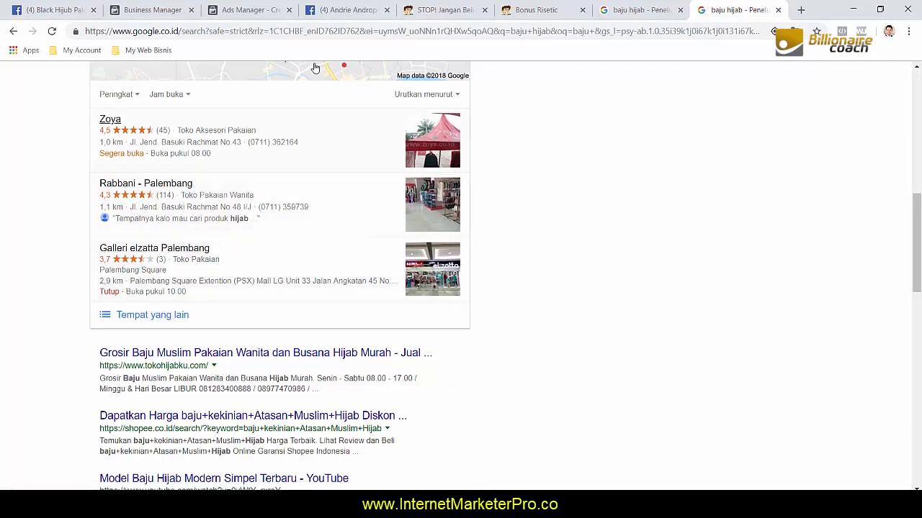
left_click(137, 10)
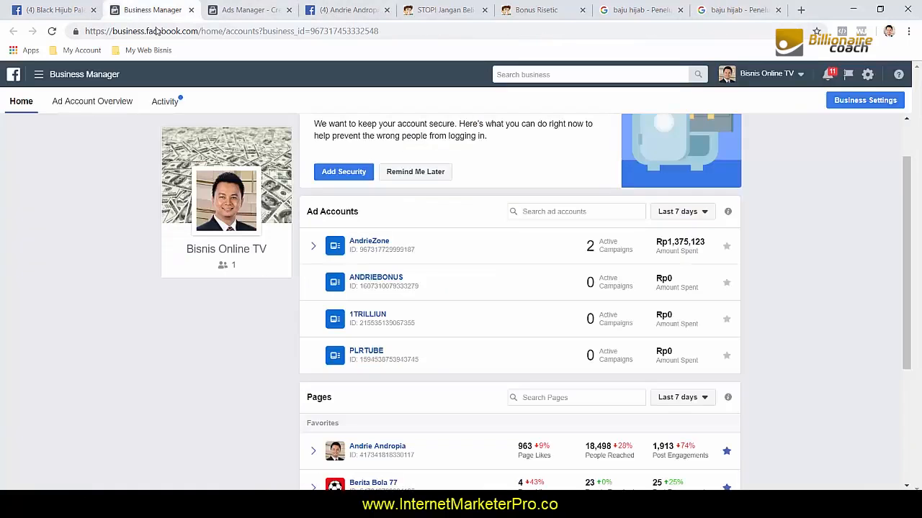
left_click(252, 10)
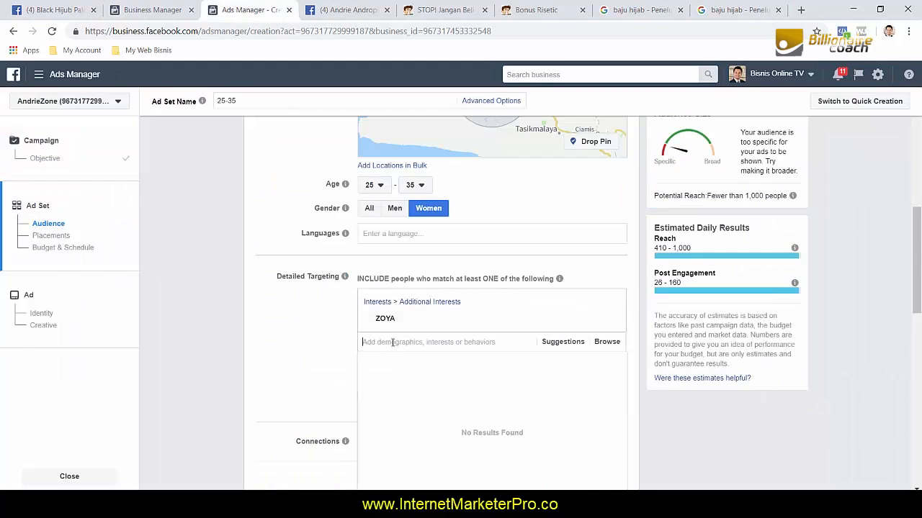
type("rabban")
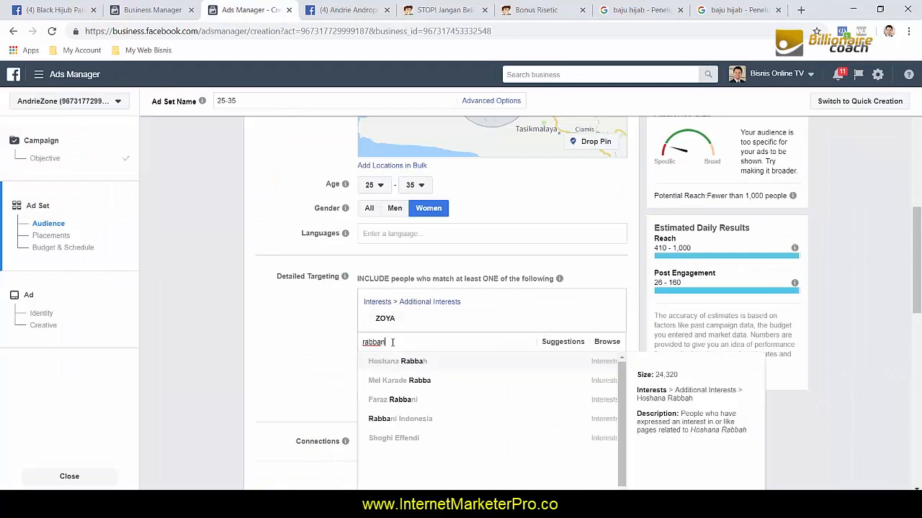
type("i")
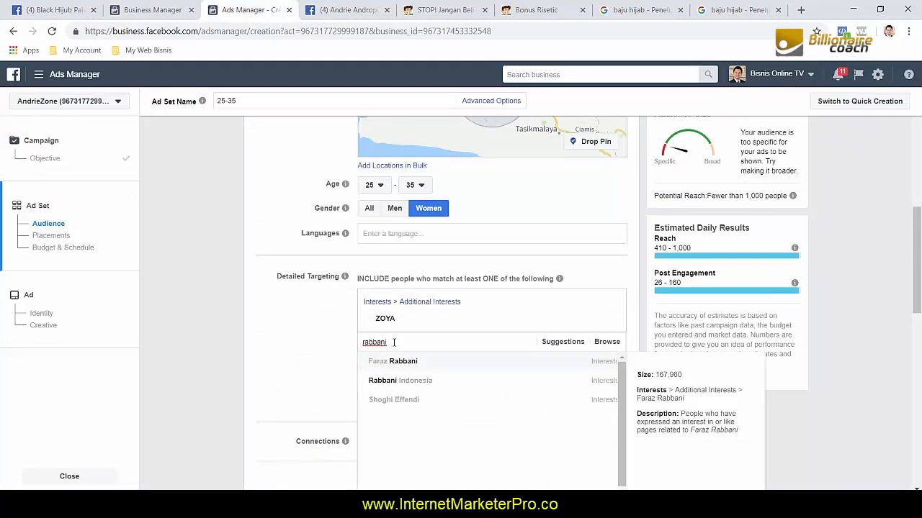
left_click(429, 387)
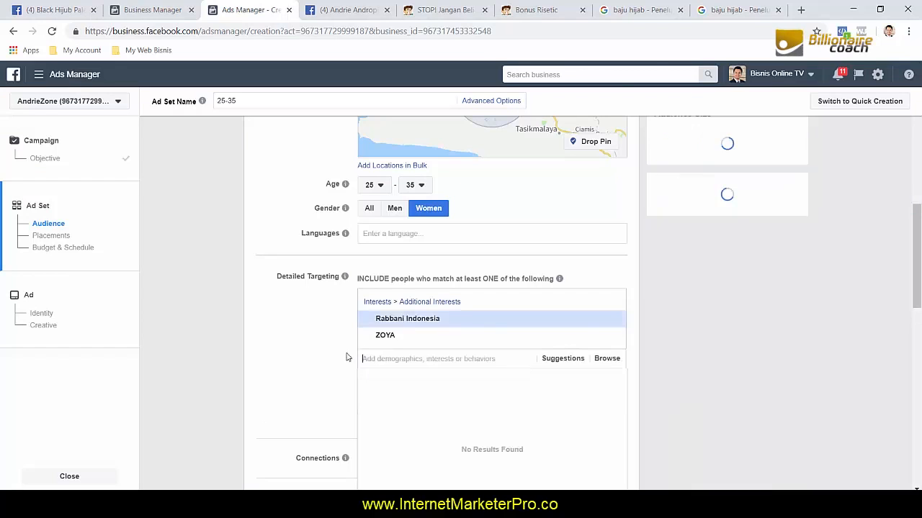
Return to the Google results to find another competing hijab shop, and add the Hijabenka.com interest to detailed targeting.
left_click(687, 6)
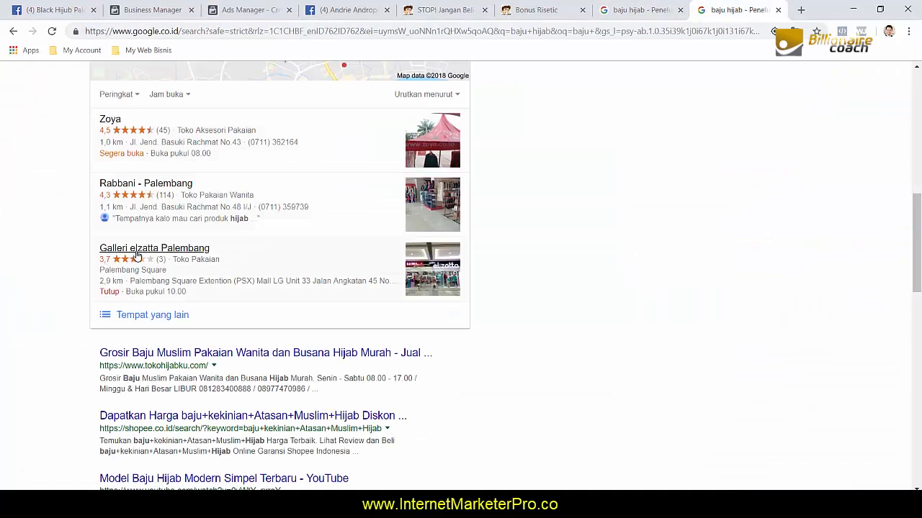
scroll(71, 257, "down", 2)
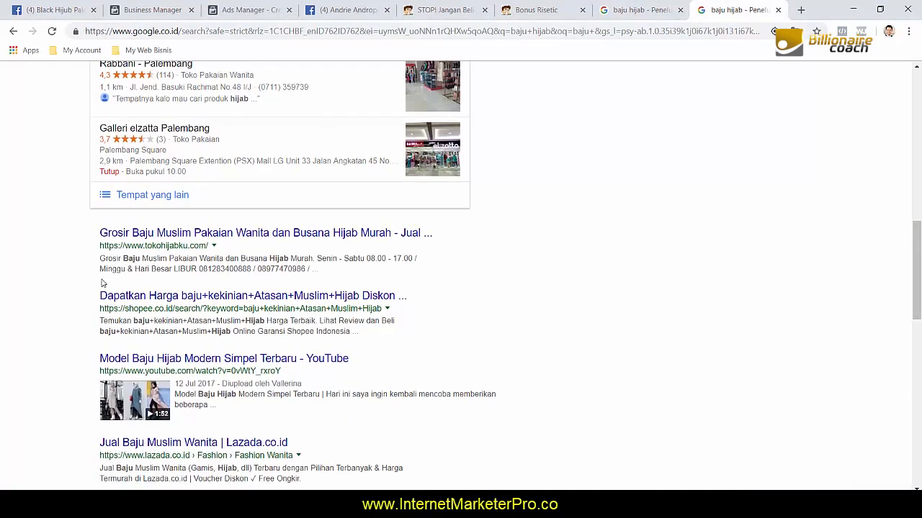
scroll(70, 278, "down", 2)
scroll(69, 279, "down", 3)
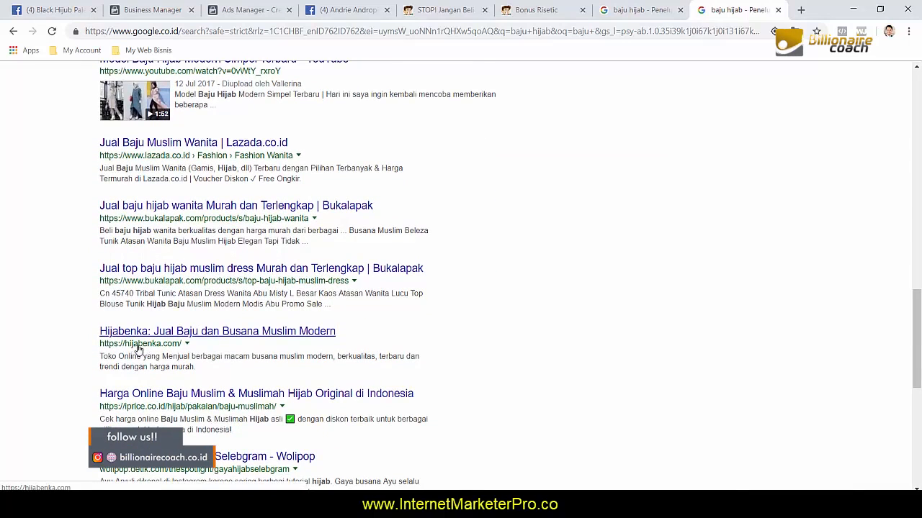
left_click(245, 10)
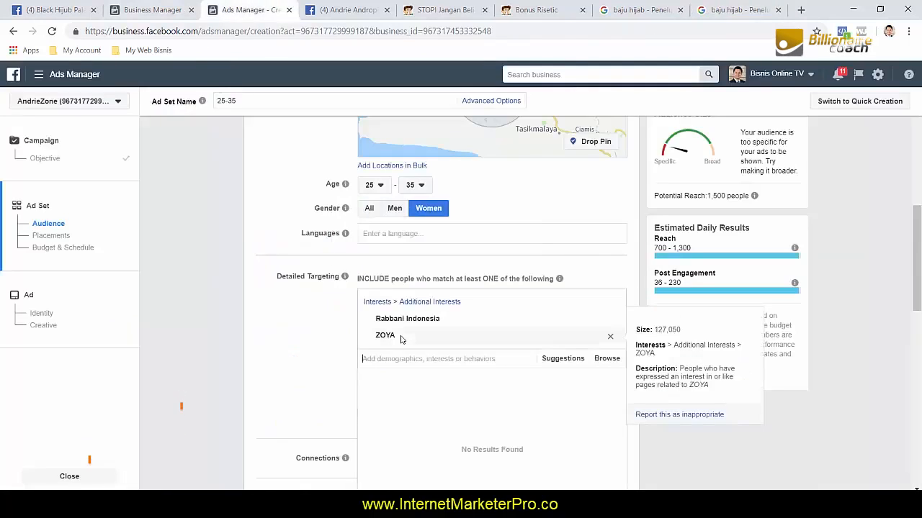
type("hijabenka")
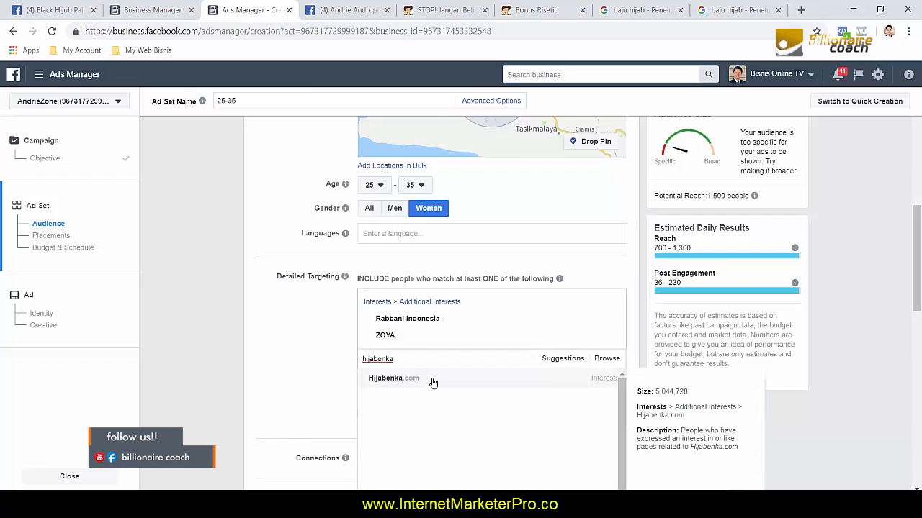
left_click(432, 382)
Review the ad set's potential reach and estimated daily results alongside its chosen locations and interests.
scroll(844, 290, "up", 2)
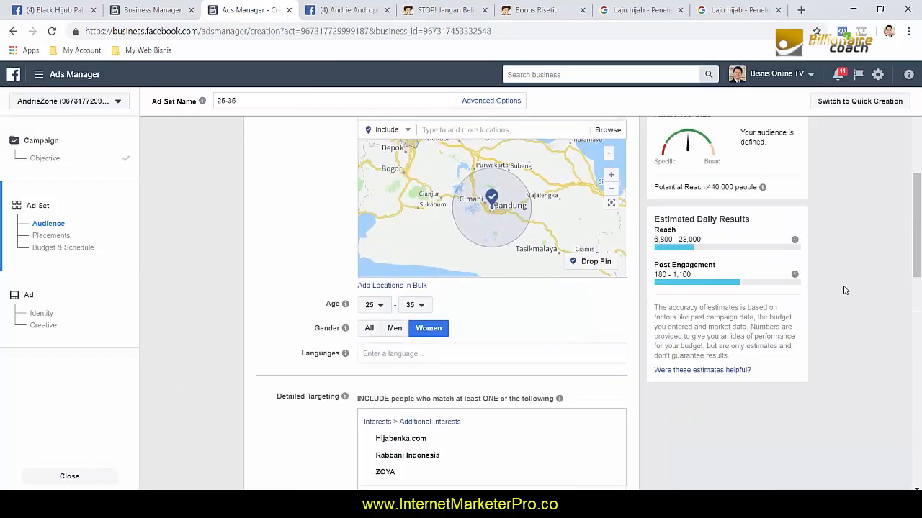
scroll(845, 292, "up", 3)
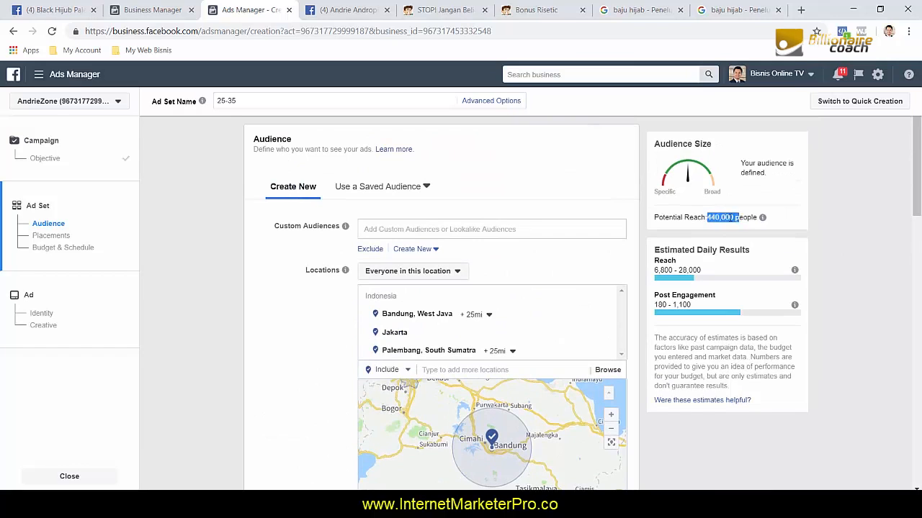
left_click(709, 219)
left_click_drag(736, 218, 733, 218)
left_click(846, 235)
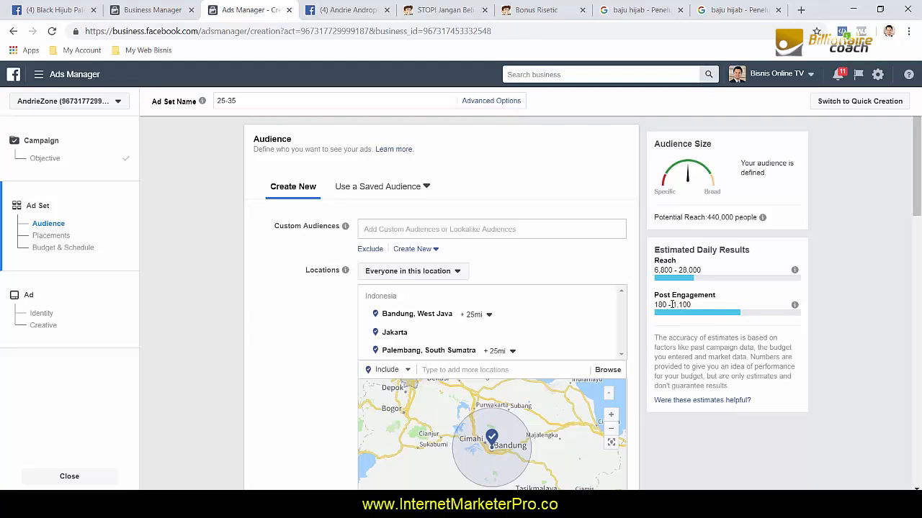
scroll(828, 315, "down", 5)
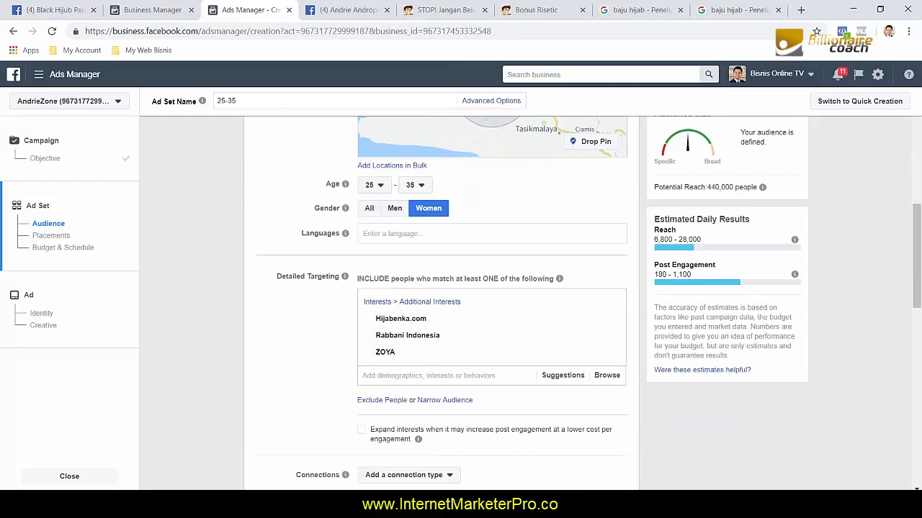
Switch to Notepad and check the ad set note about targeting competitor fans through brands and communities.
key("alt+Tab")
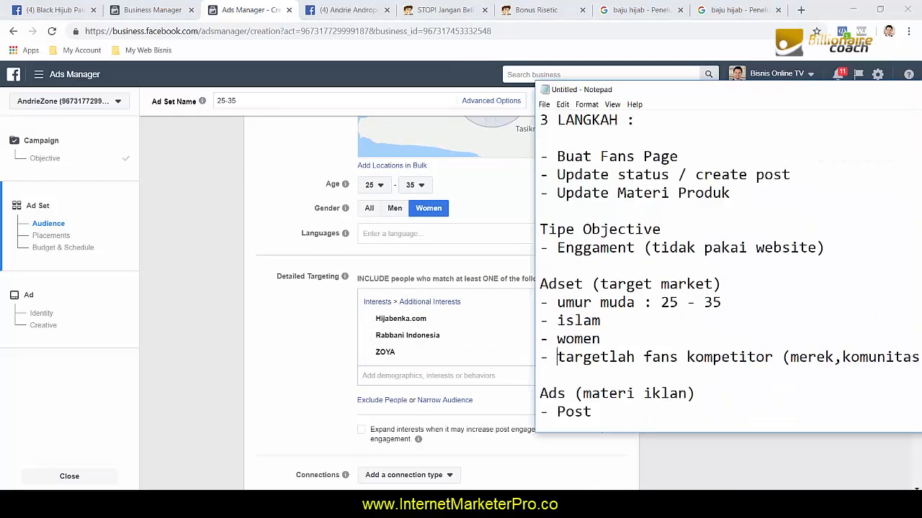
left_click_drag(556, 357, 773, 357)
left_click_drag(752, 94, 621, 75)
left_click_drag(713, 340, 789, 340)
left_click(230, 341)
Switch to Google and skim the web and image results for "baju hijab".
left_click(731, 10)
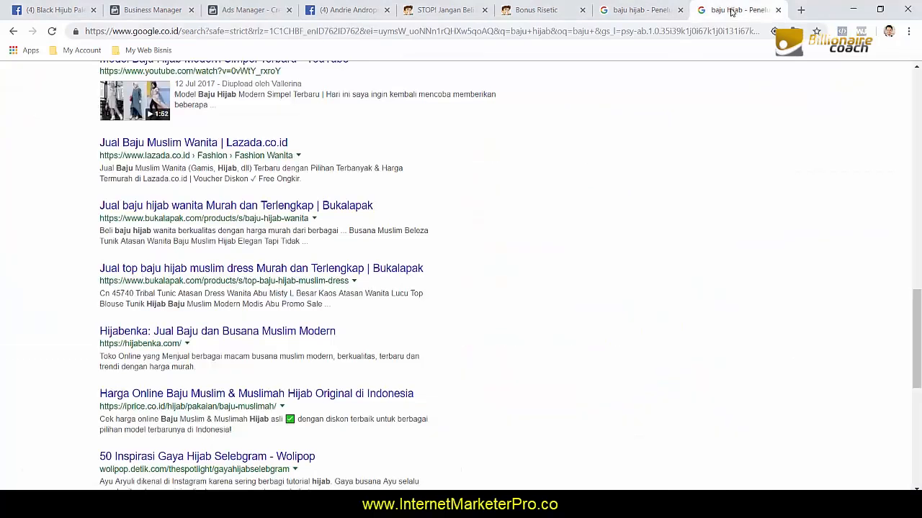
left_click(608, 5)
scroll(216, 119, "down", 20)
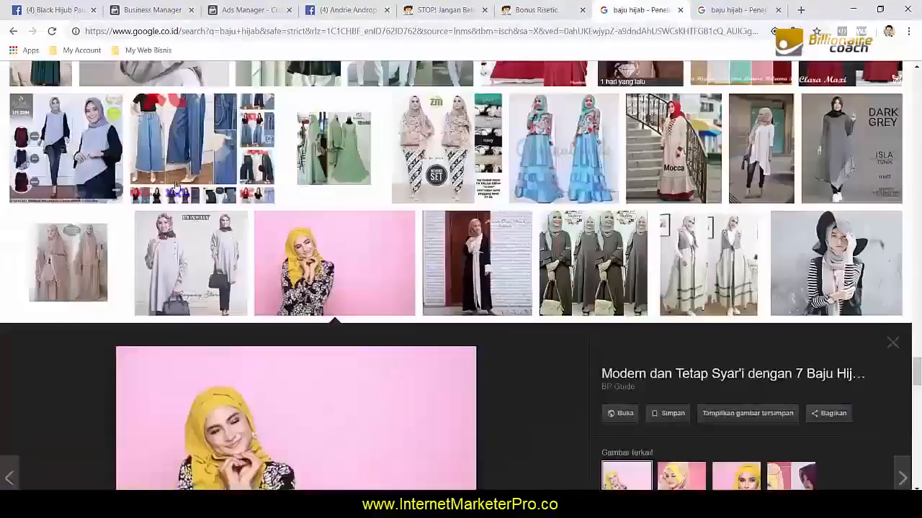
scroll(216, 119, "up", 3)
left_click(729, 6)
scroll(204, 146, "down", 10)
scroll(204, 146, "up", 10)
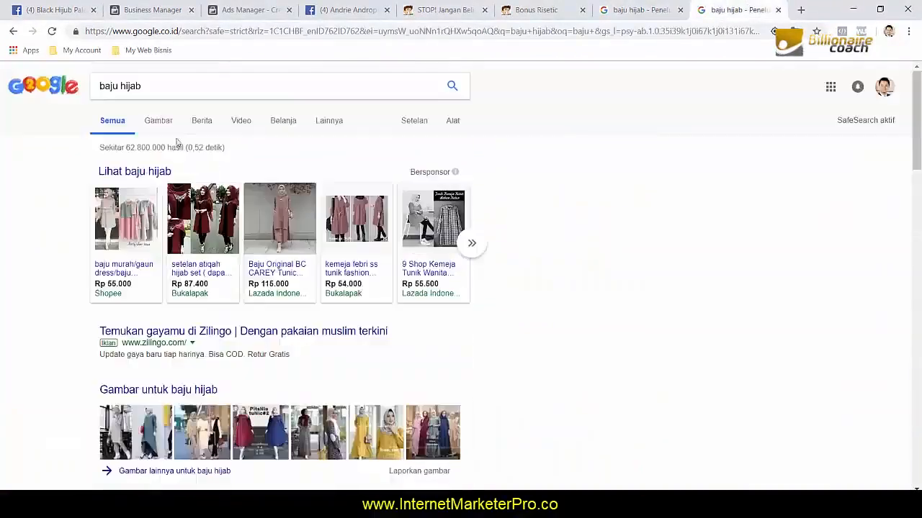
Search Google for "komunitas hijab" and examine the results for hijab communities to target.
left_click_drag(147, 85, 57, 86)
type("komun")
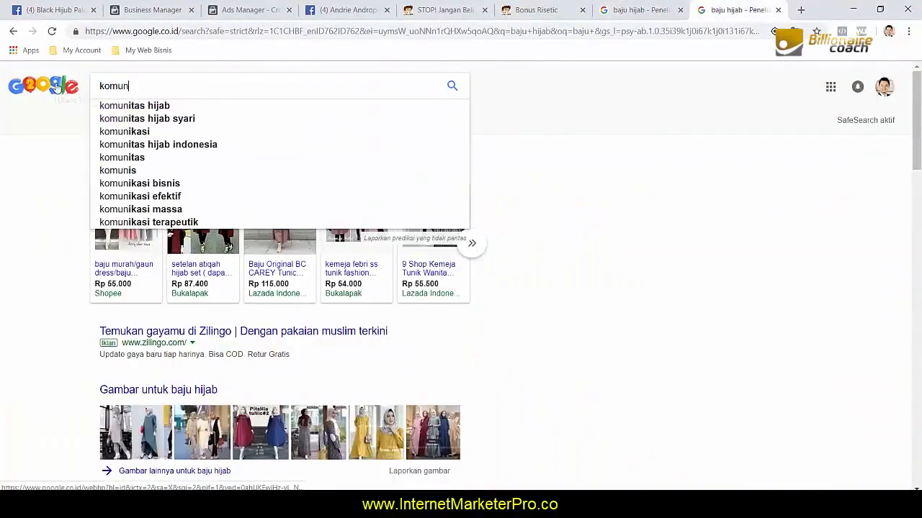
type("itas hijab")
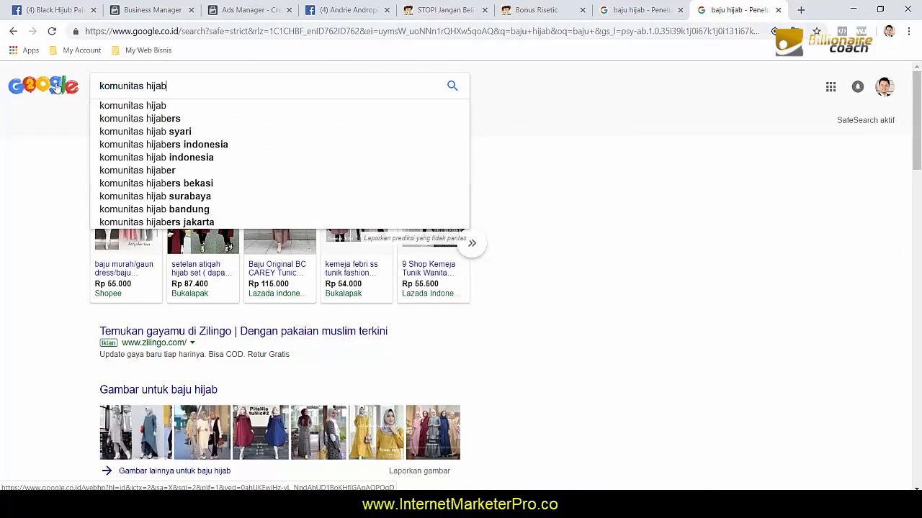
key("Return")
type("'")
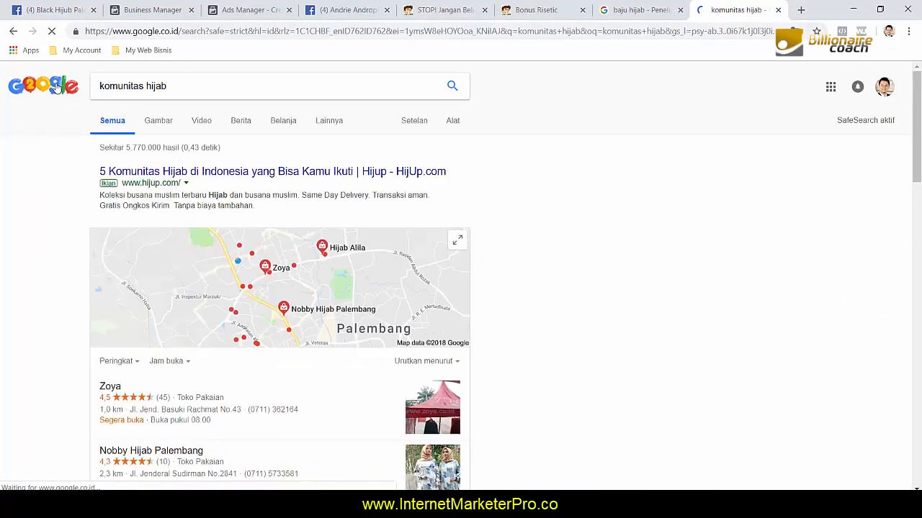
scroll(67, 228, "down", 3)
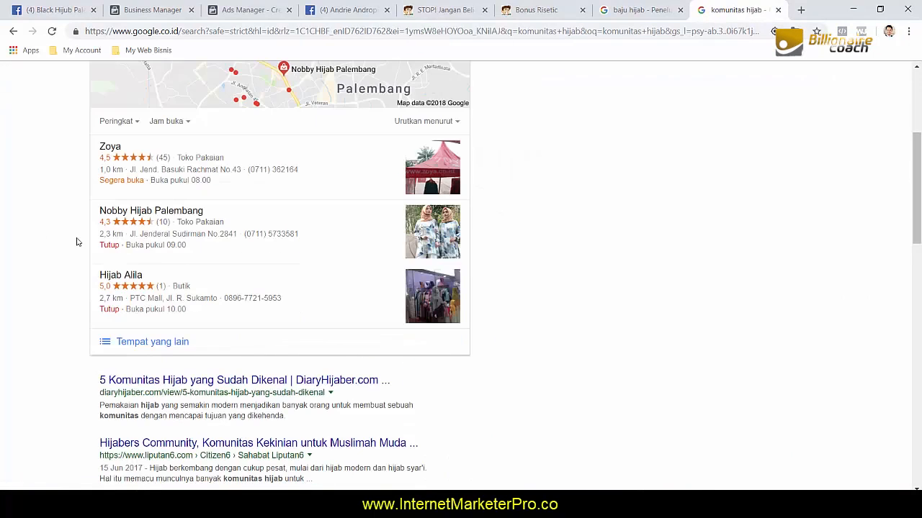
scroll(78, 242, "up", 3)
left_click(189, 85)
scroll(107, 349, "down", 5)
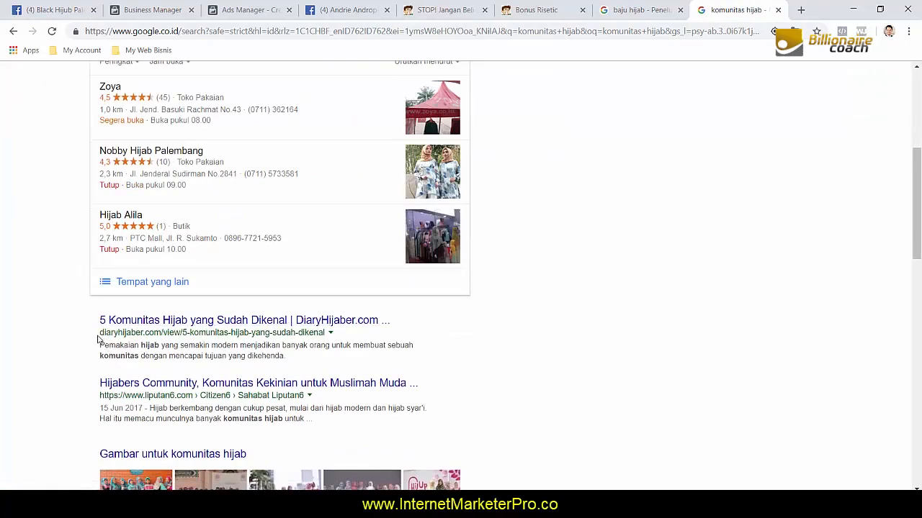
Copy "diaryhijaber" from the community search result, try it as a detailed targeting interest in Ads Manager, and clear the entry.
double_click(122, 333)
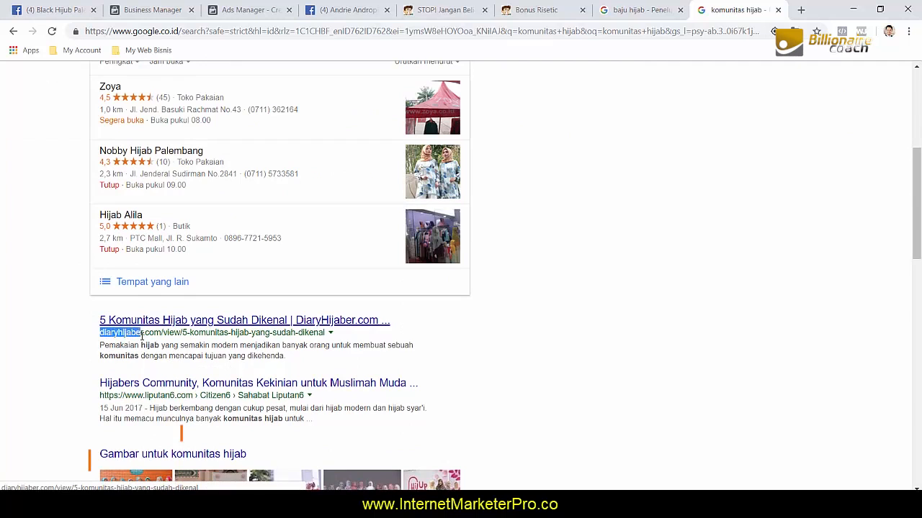
right_click(136, 338)
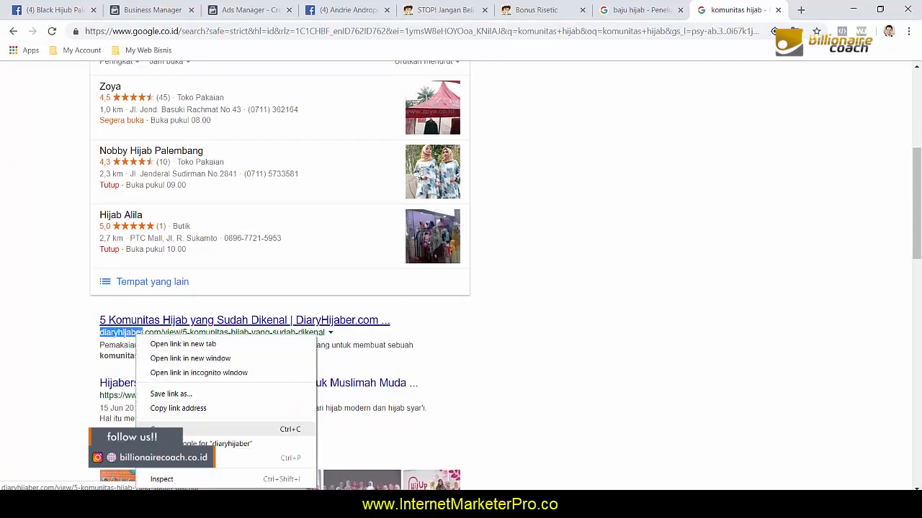
left_click(166, 429)
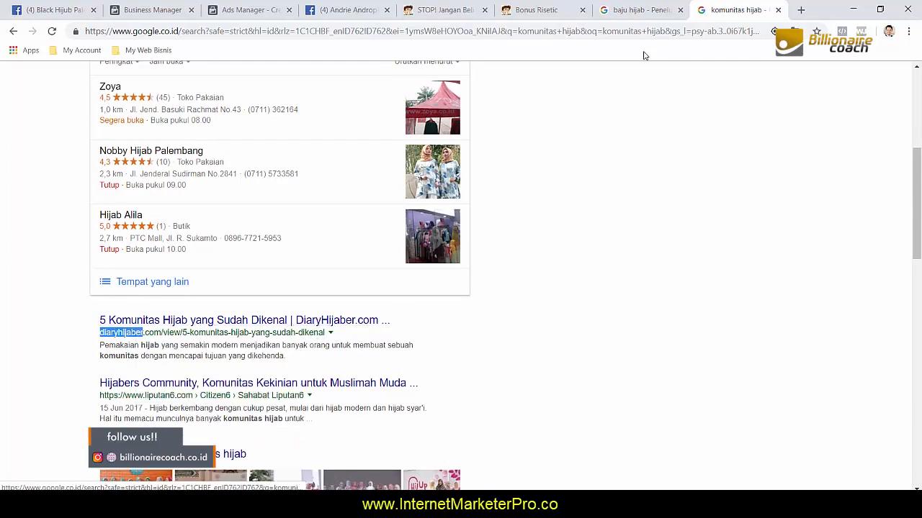
left_click(249, 10)
left_click(388, 381)
key("ctrl+v")
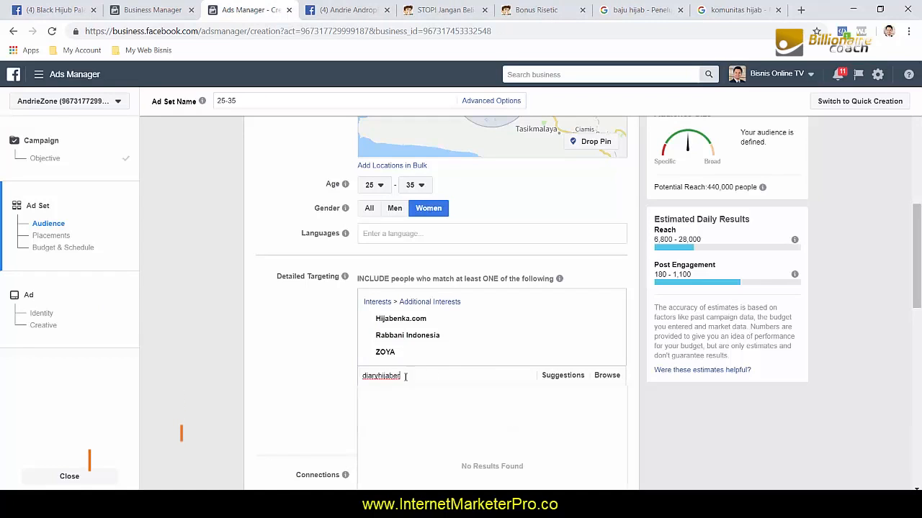
key("ctrl+a")
key("BackSpace")
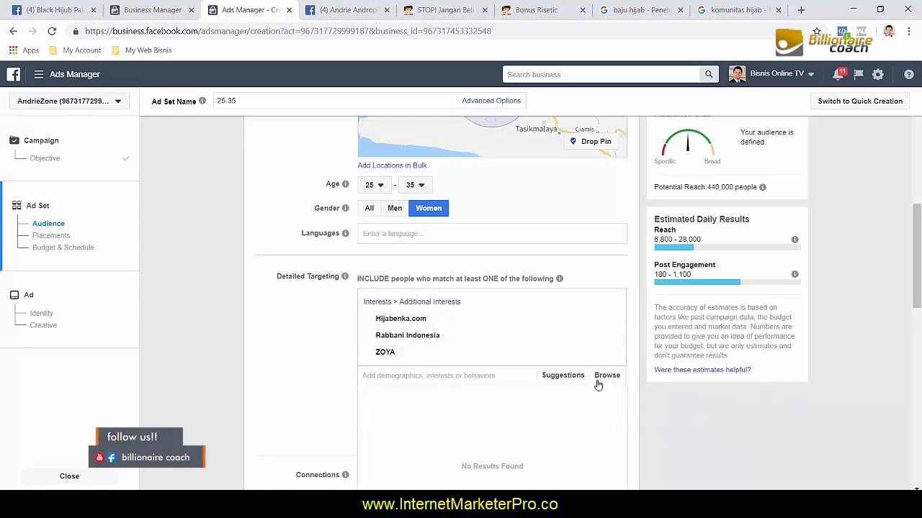
Browse the suggested interests in detailed targeting and add Elzatta Hijab.
left_click(555, 378)
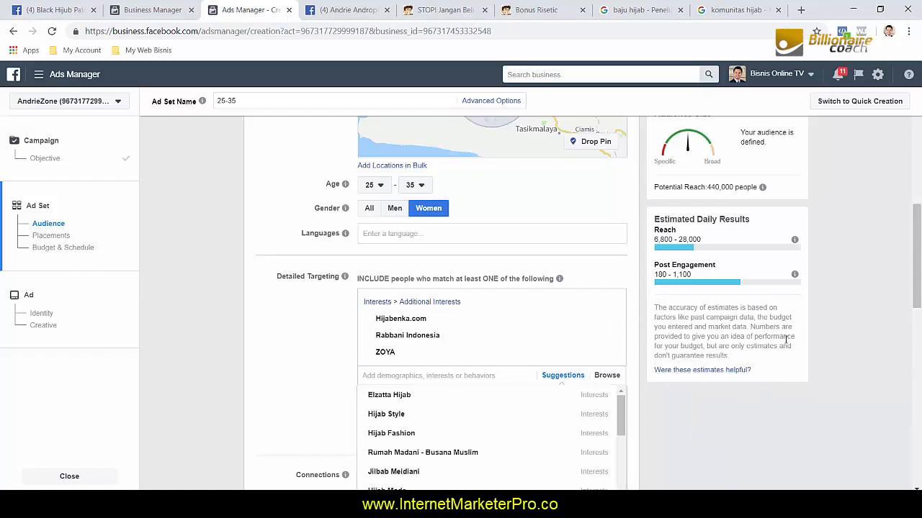
scroll(838, 310, "down", 2)
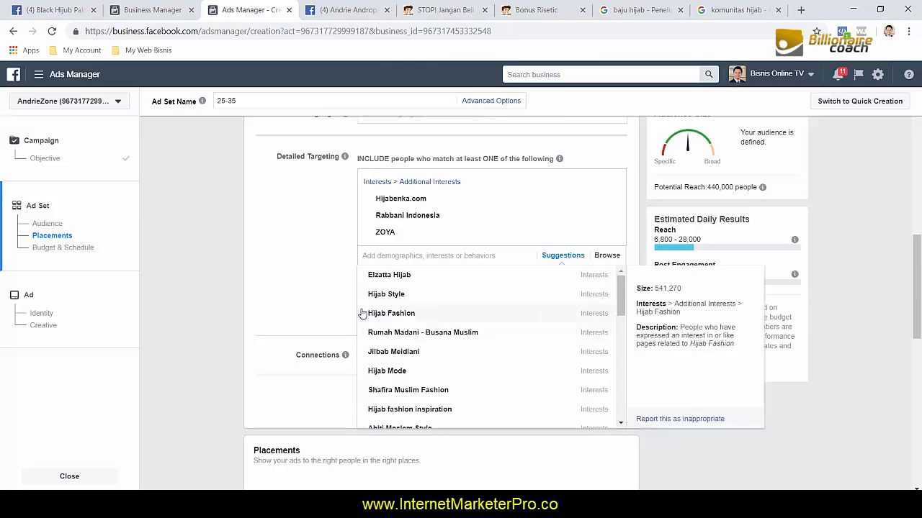
scroll(425, 345, "down", 3)
scroll(429, 352, "up", 3)
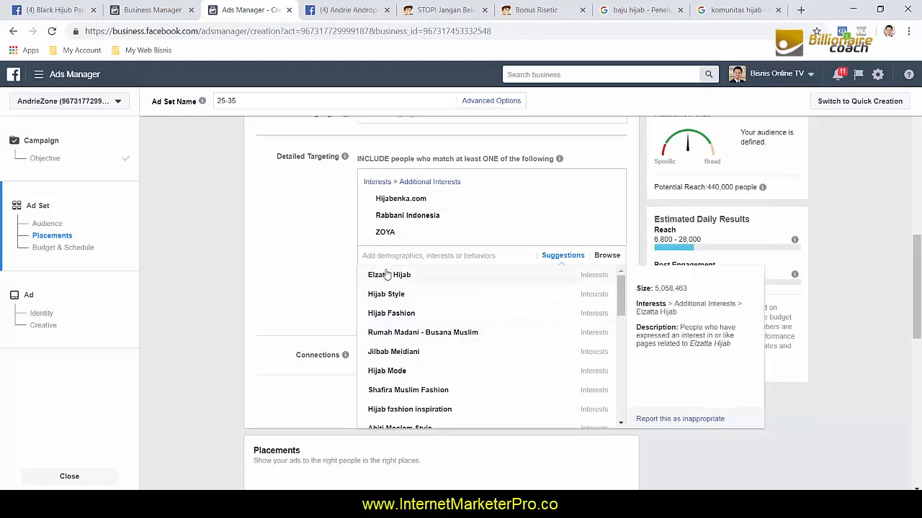
left_click(428, 280)
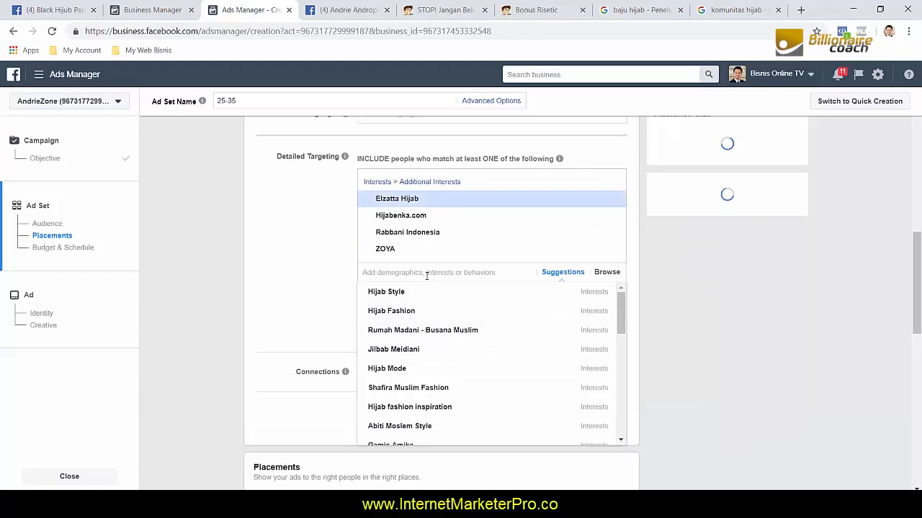
left_click(720, 206)
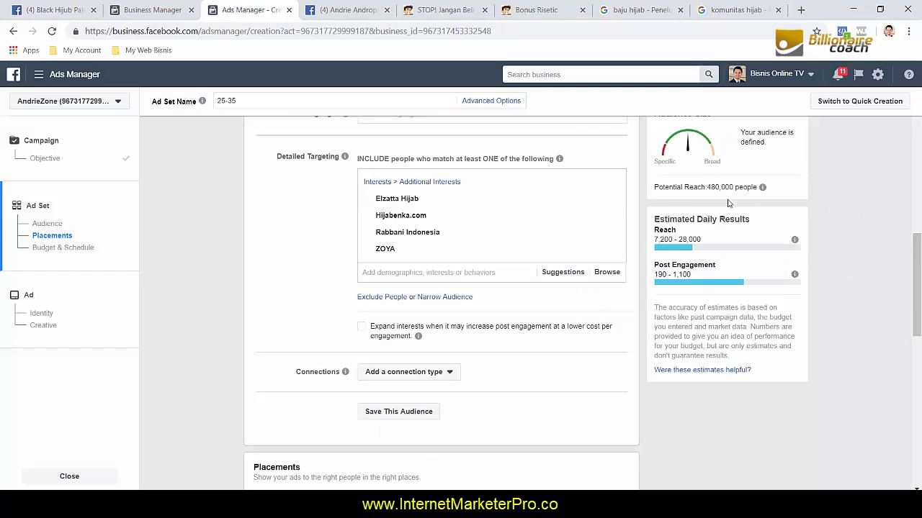
Check the audience's updated potential reach and view the ad set's placement options.
left_click_drag(708, 189, 730, 190)
left_click(847, 226)
scroll(821, 246, "down", 3)
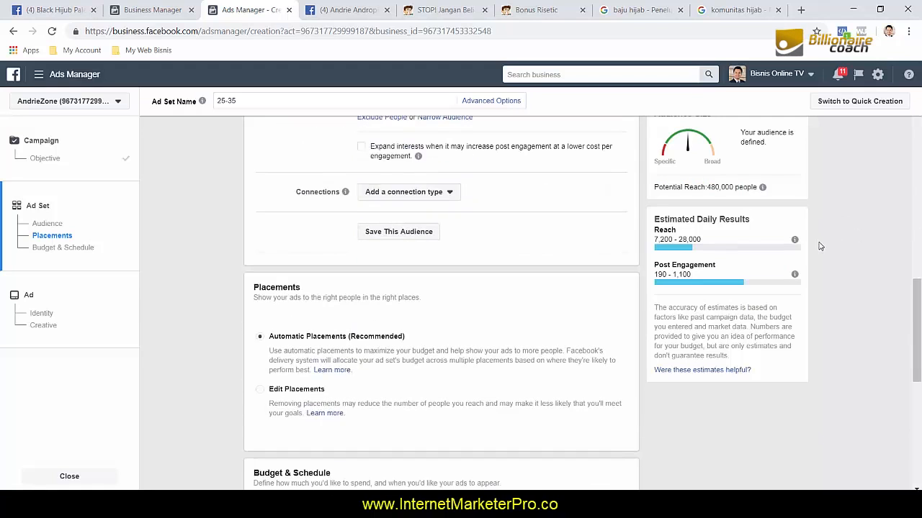
Set the ad set's daily budget to Rp50,000.
scroll(819, 247, "down", 2)
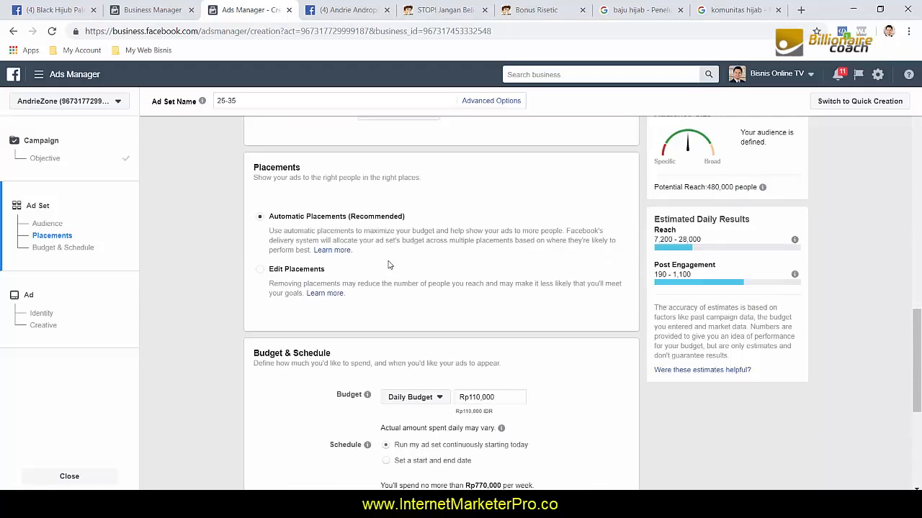
scroll(403, 268, "down", 2)
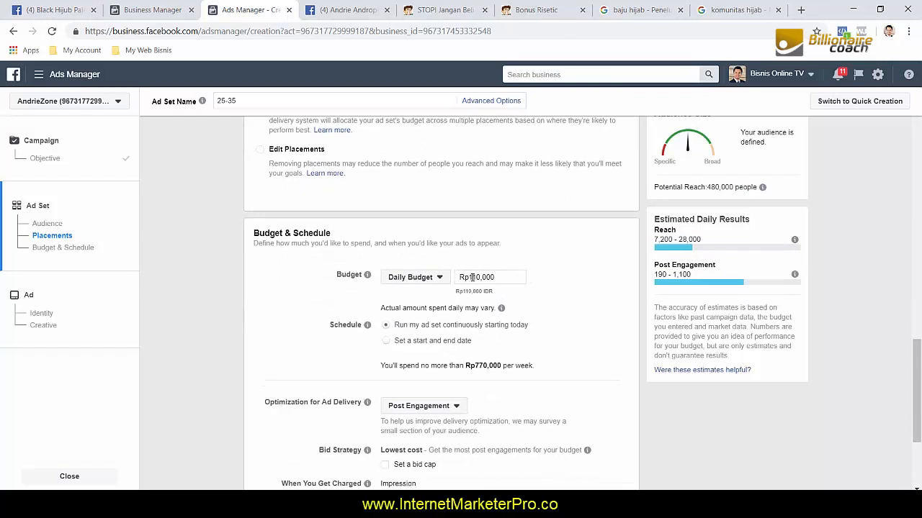
left_click(470, 278)
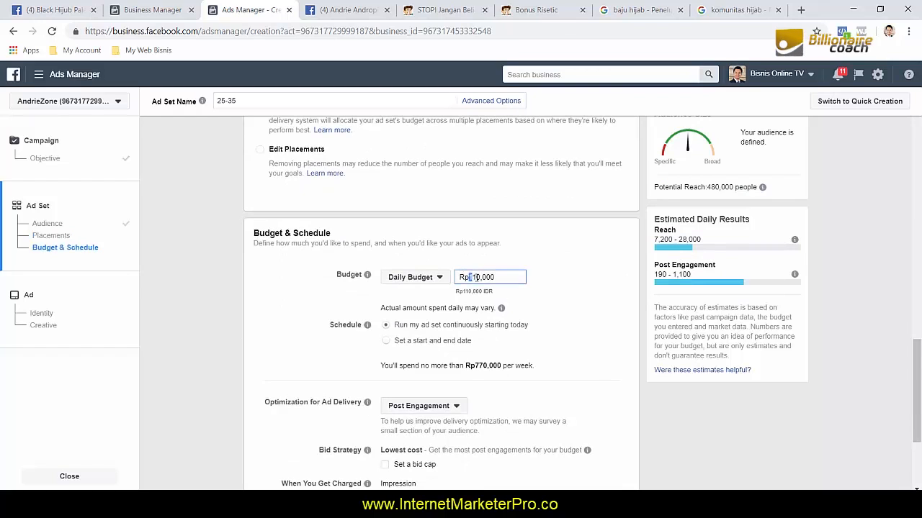
type("50")
left_click(732, 306)
scroll(834, 265, "down", 3)
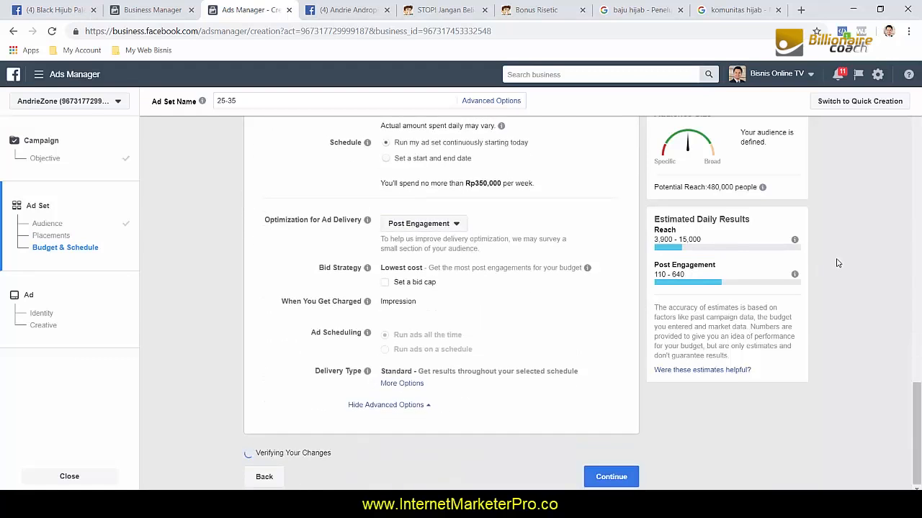
Review the ad set's placement, budget and delivery settings and continue to the ad setup.
scroll(447, 381, "up", 15)
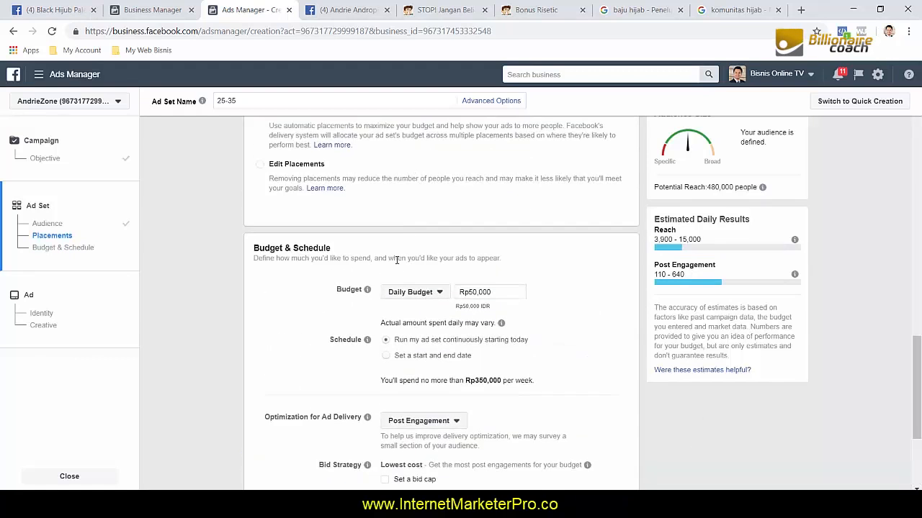
scroll(394, 290, "down", 5)
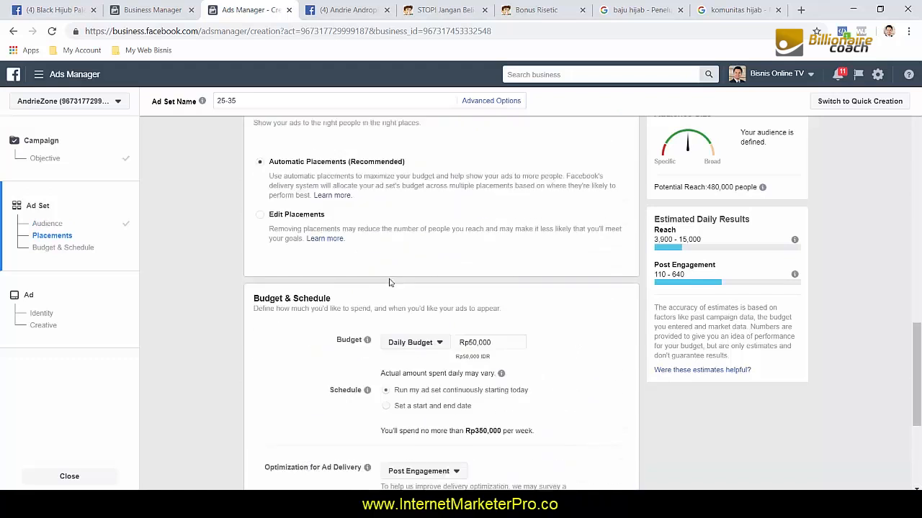
scroll(392, 284, "up", 2)
scroll(411, 277, "down", 5)
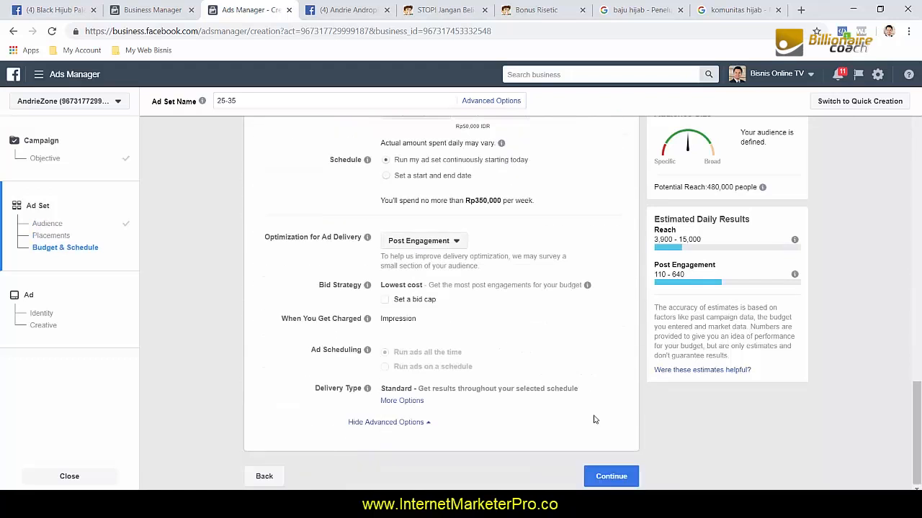
left_click(609, 476)
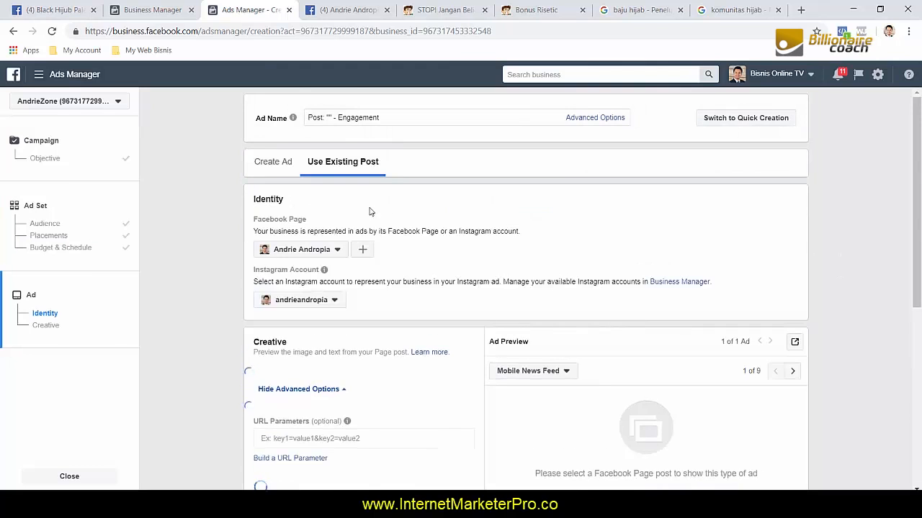
Compare the Create Ad and Use Existing Post options and check the Facebook Pages available for the ad.
left_click(285, 161)
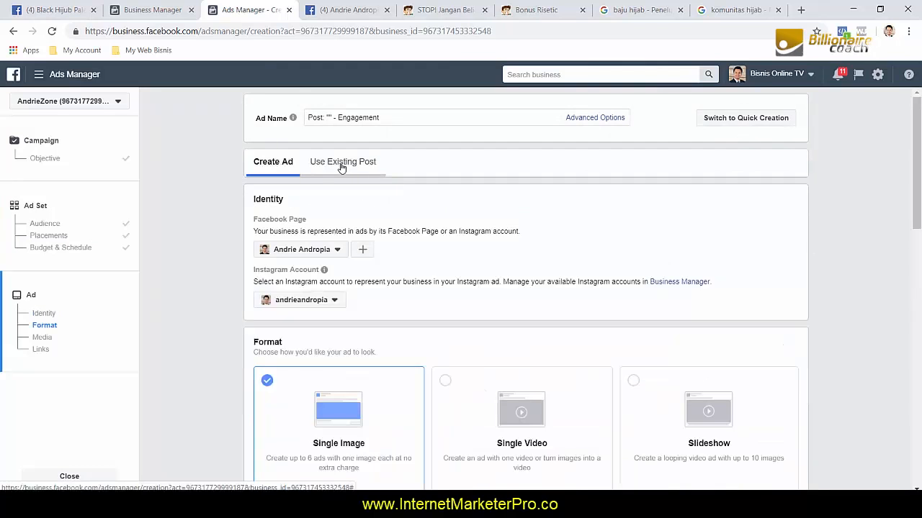
left_click(342, 163)
scroll(341, 167, "down", 1)
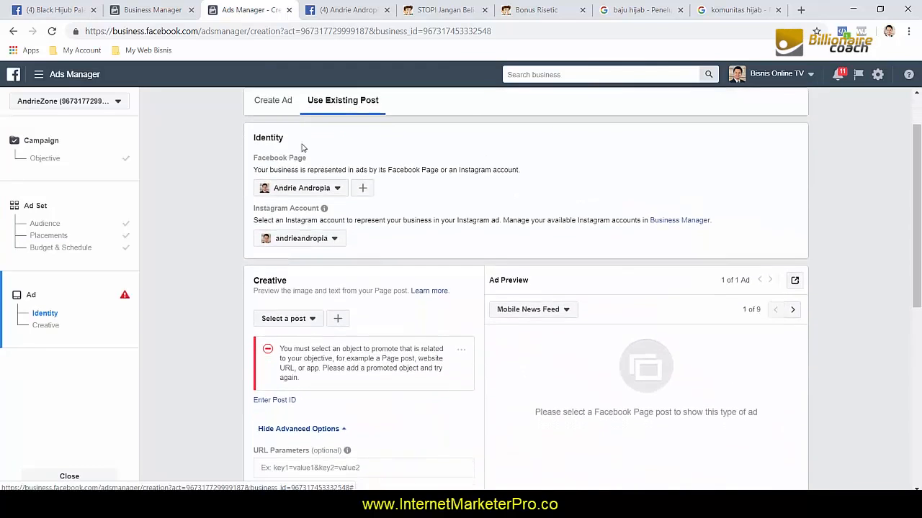
left_click(327, 188)
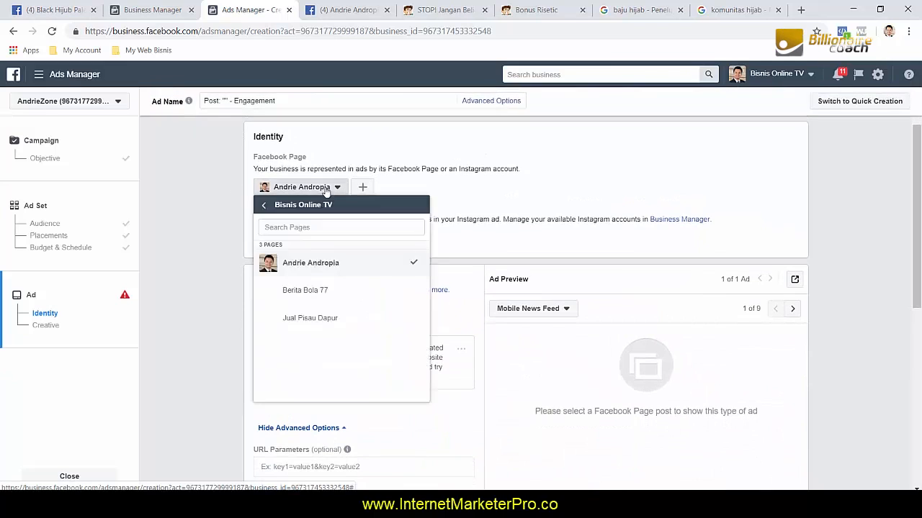
left_click(218, 236)
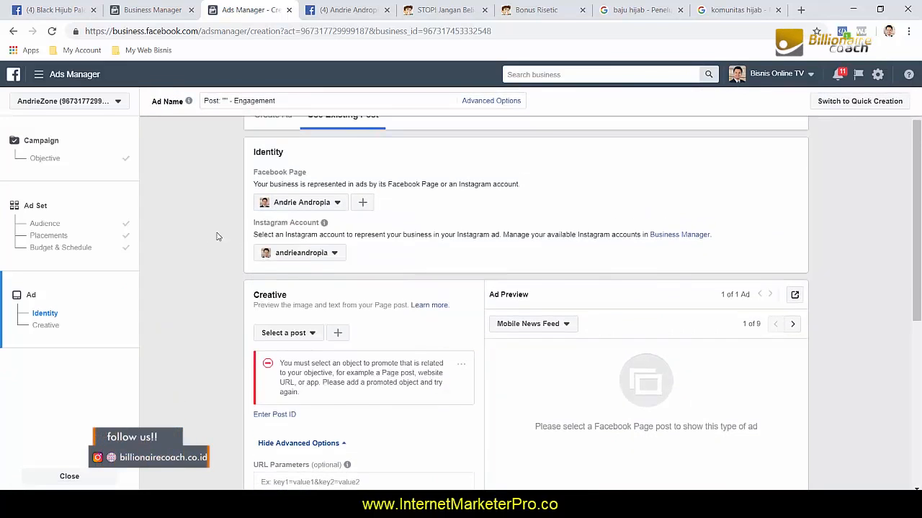
scroll(218, 236, "up", 1)
left_click(271, 170)
left_click(334, 167)
scroll(338, 166, "down", 1)
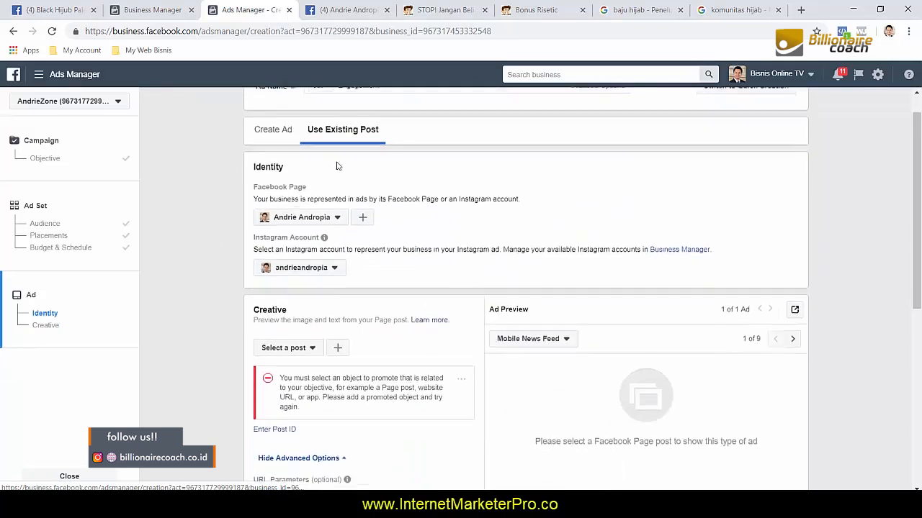
scroll(337, 166, "down", 1)
Set the ad's identity to the personal Page Black Hijub Palembang and have Instagram use the selected Facebook Page.
left_click(302, 186)
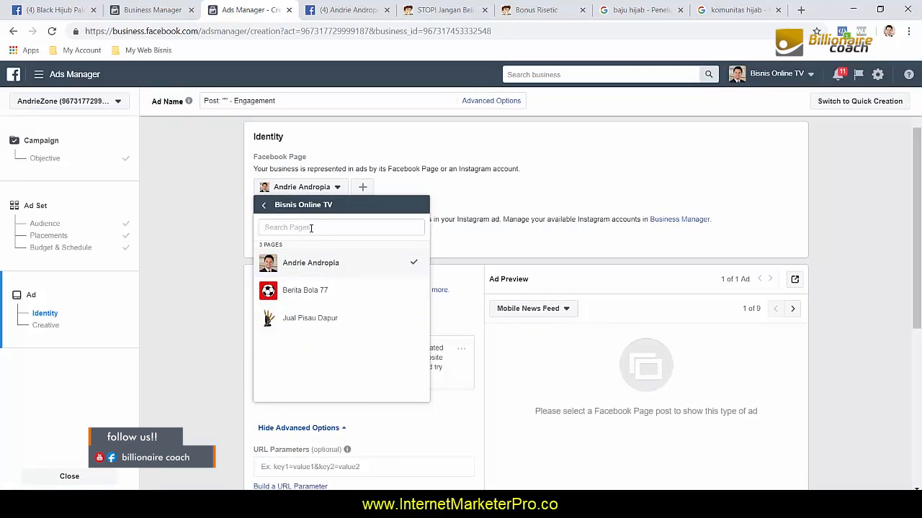
type("hijub")
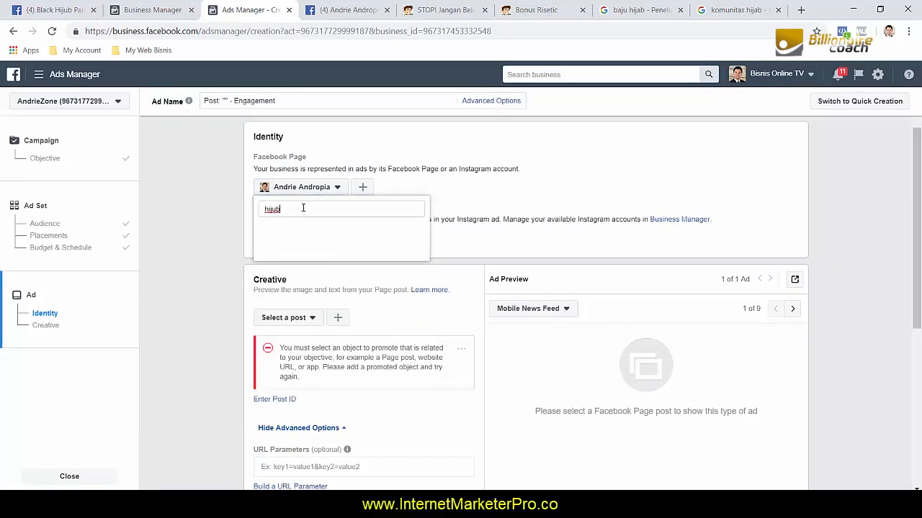
left_click_drag(294, 212, 195, 222)
key("BackSpace")
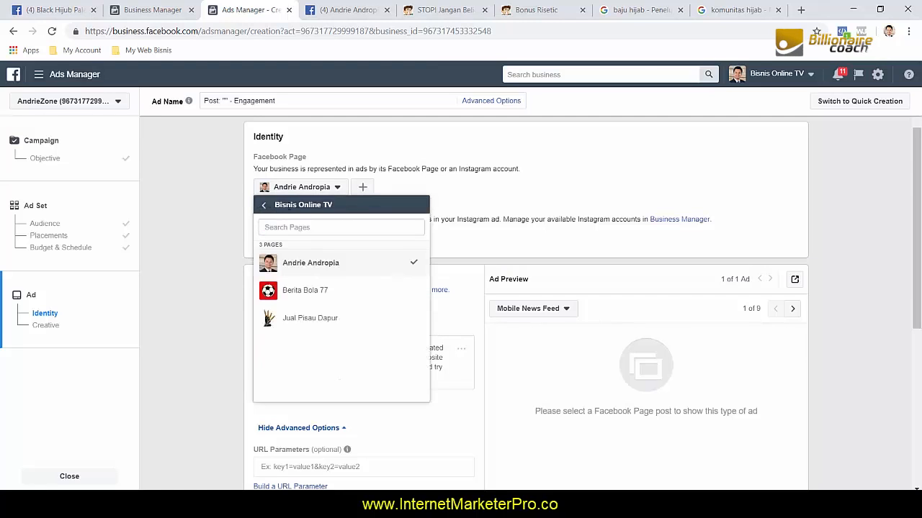
left_click(264, 205)
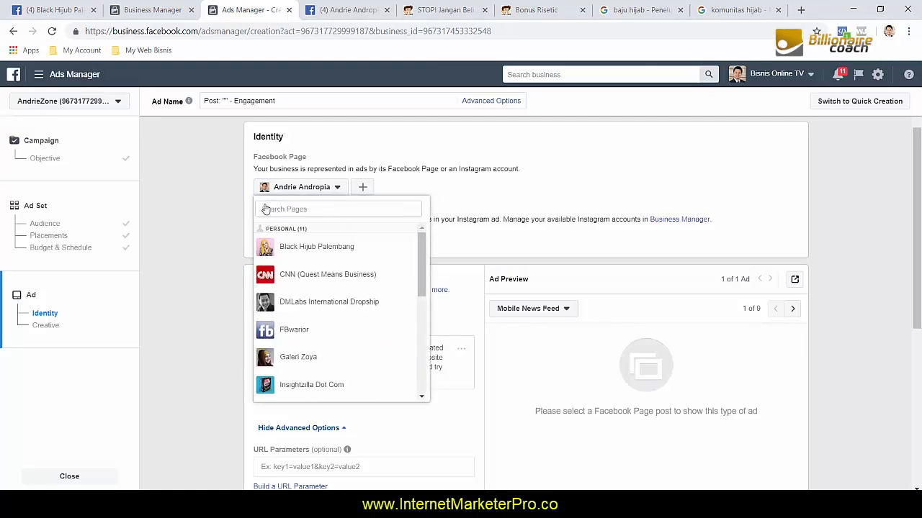
left_click(315, 248)
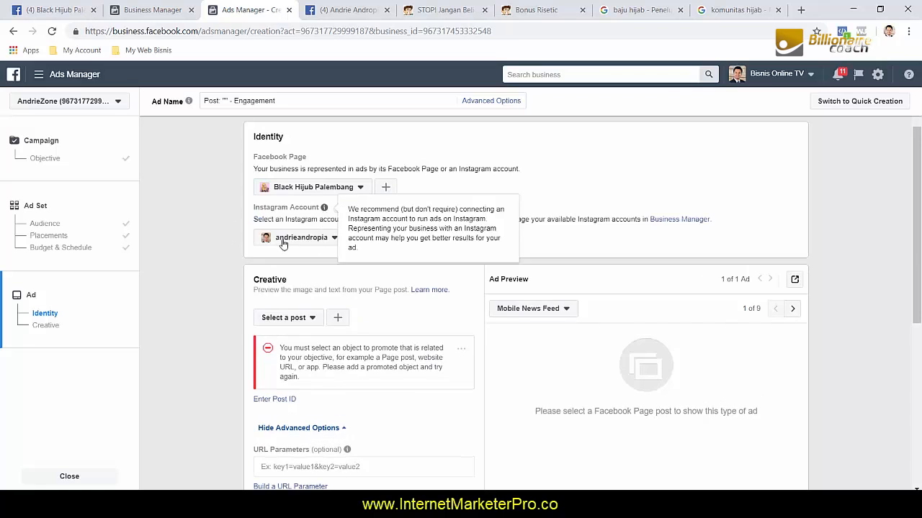
left_click(324, 239)
left_click(283, 308)
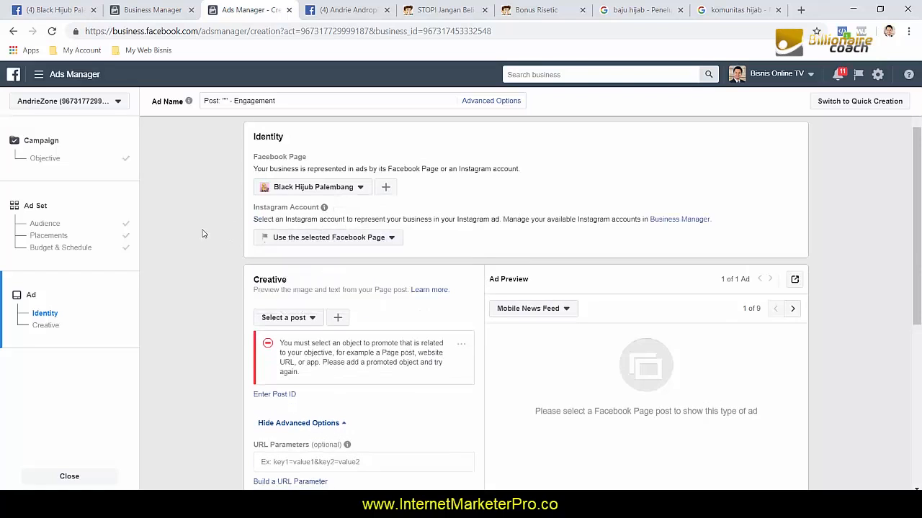
Select the existing Page post "Black Hijub untuk kamu yang exiss sit" as the ad creative.
scroll(180, 224, "down", 2)
left_click(283, 203)
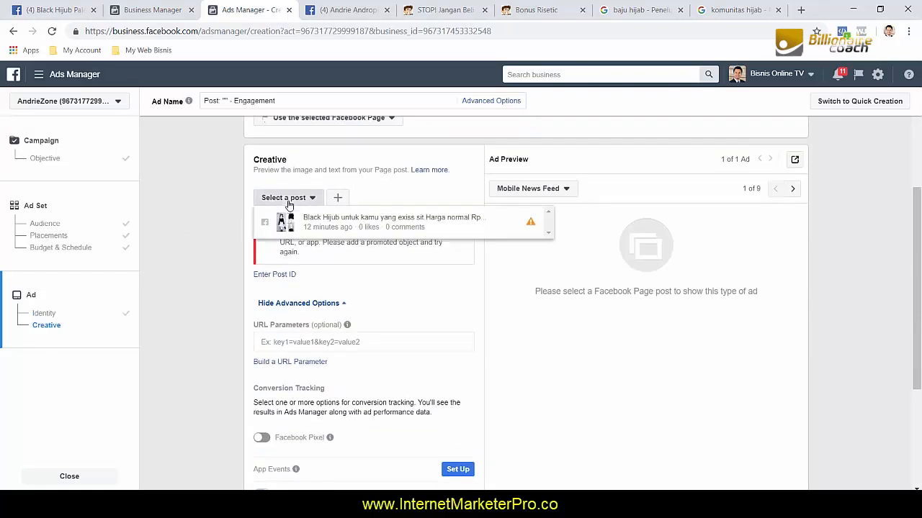
left_click(310, 221)
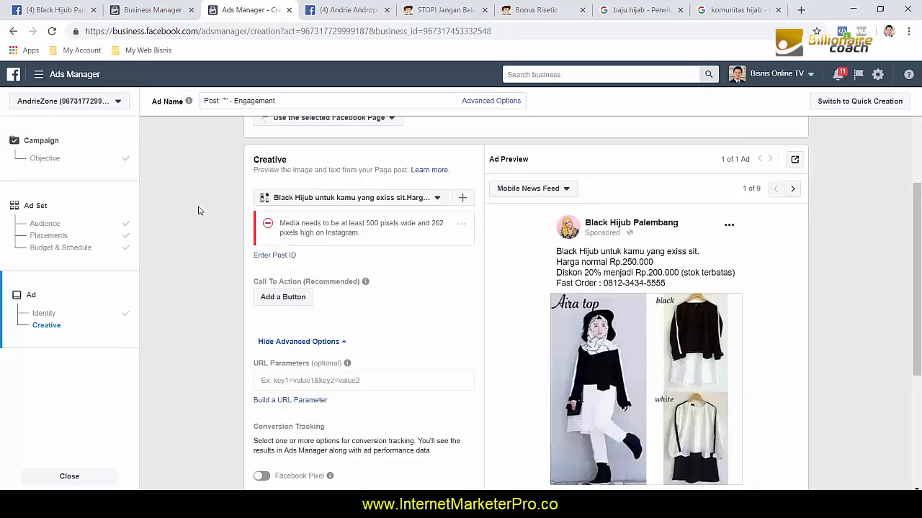
scroll(278, 257, "down", 3)
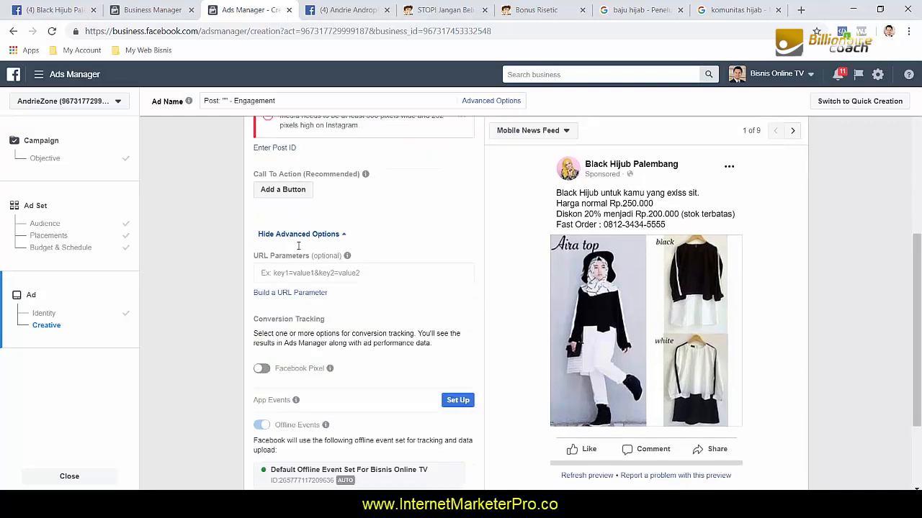
left_click(293, 182)
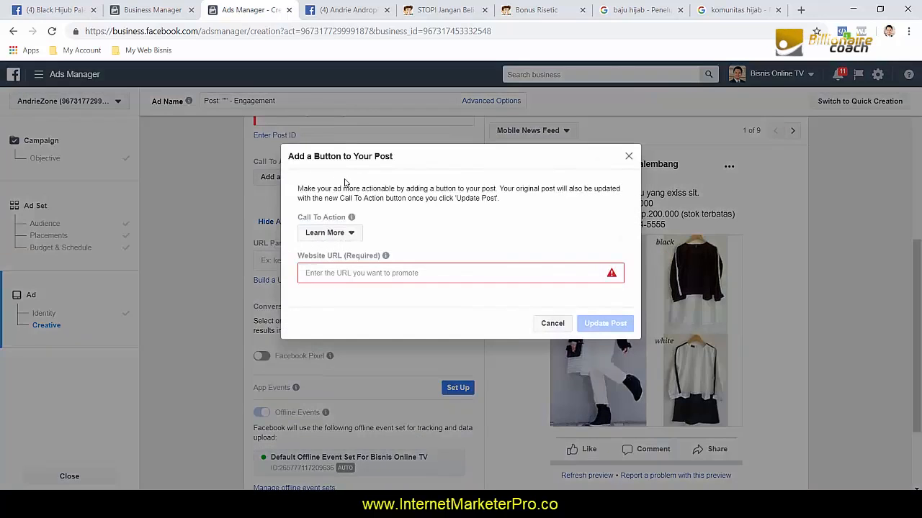
left_click(352, 233)
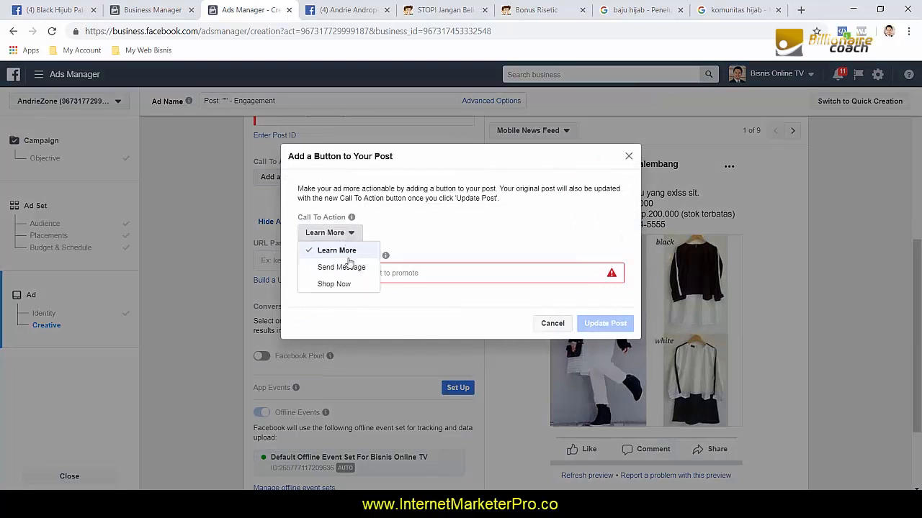
left_click(350, 285)
left_click(413, 273)
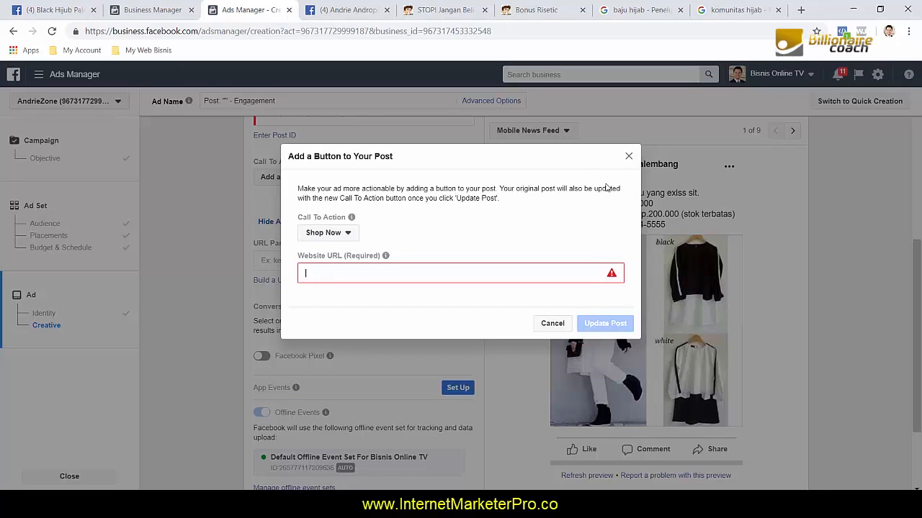
left_click(629, 156)
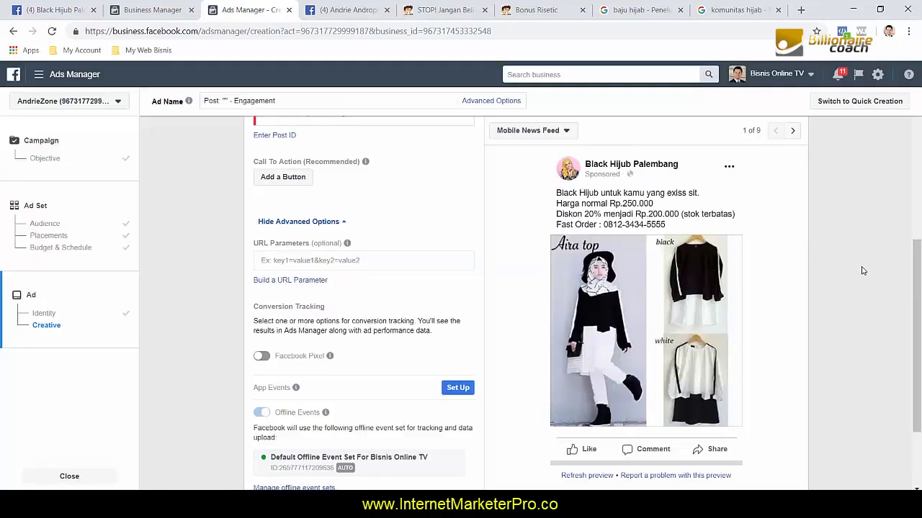
Confirm the ad to publish the campaign.
scroll(867, 271, "down", 2)
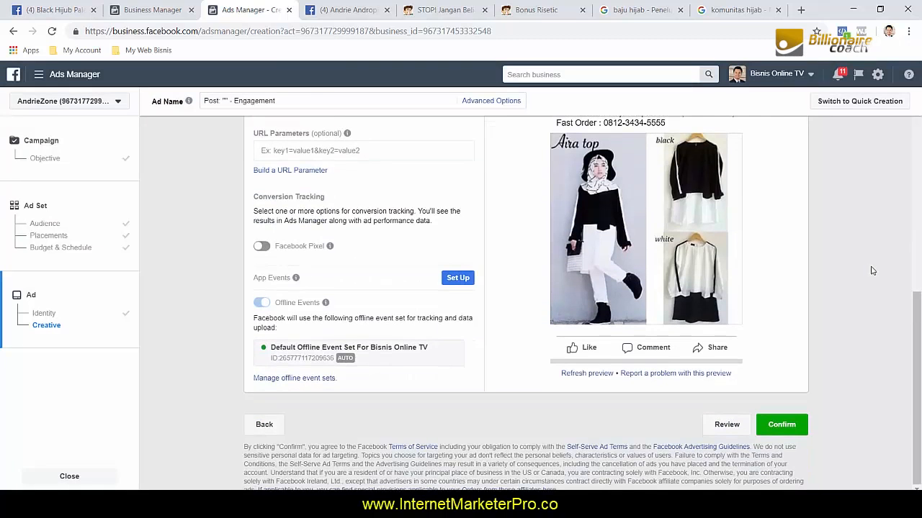
left_click(785, 429)
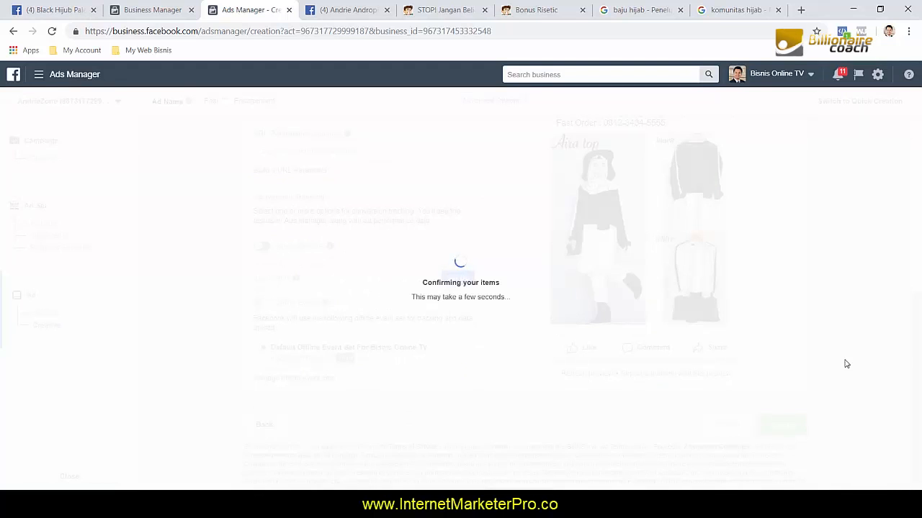
Switch to the Notepad notes and add a dashed divider line below the Ads (materi iklan) section.
key("alt+Tab")
left_click_drag(522, 72, 344, 13)
left_click(315, 333)
key("Return")
key("Return")
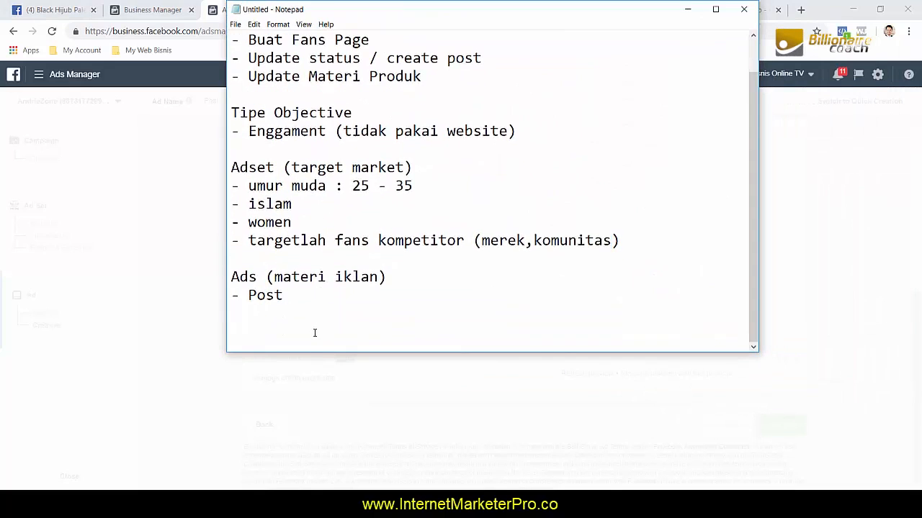
type("-----------------------------------")
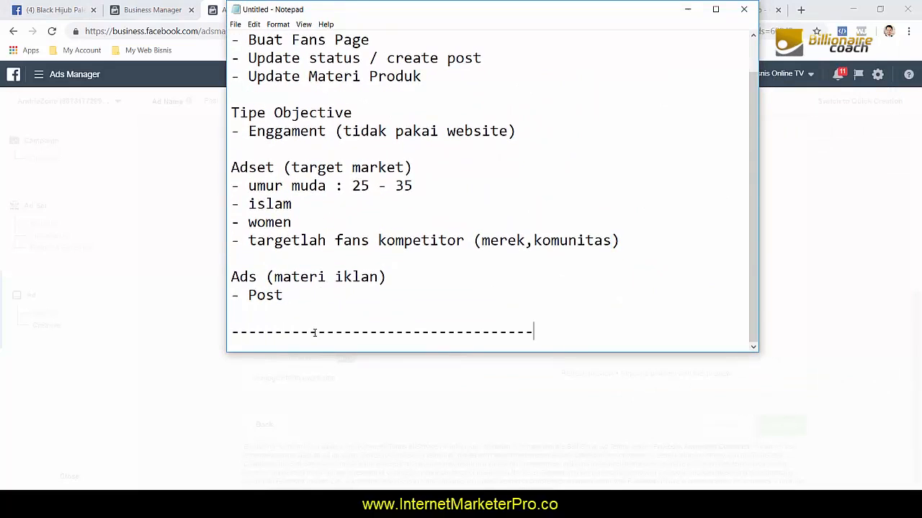
Add the heading "Iklan Aktif / Running" under the divider with the bullet "- 2 sd 3 hari".
key("Return")
key("Return")
type("Iklan")
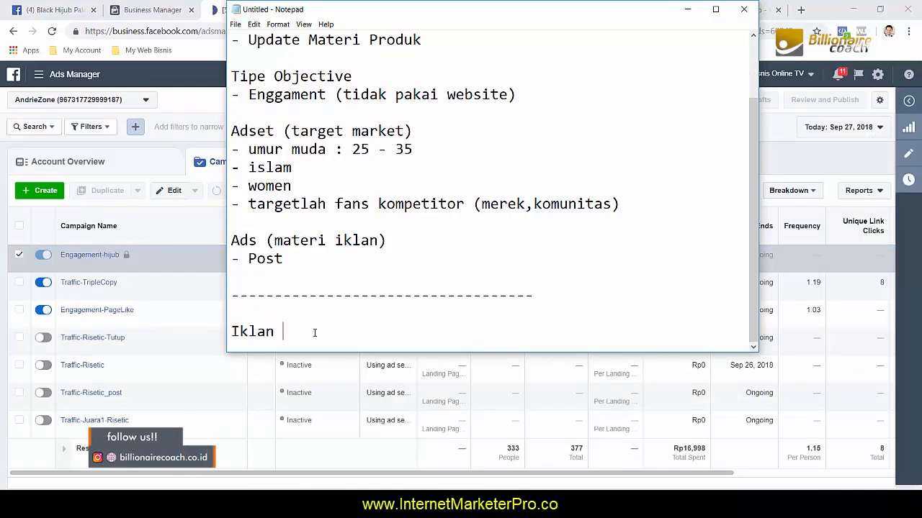
type(" Aktif /")
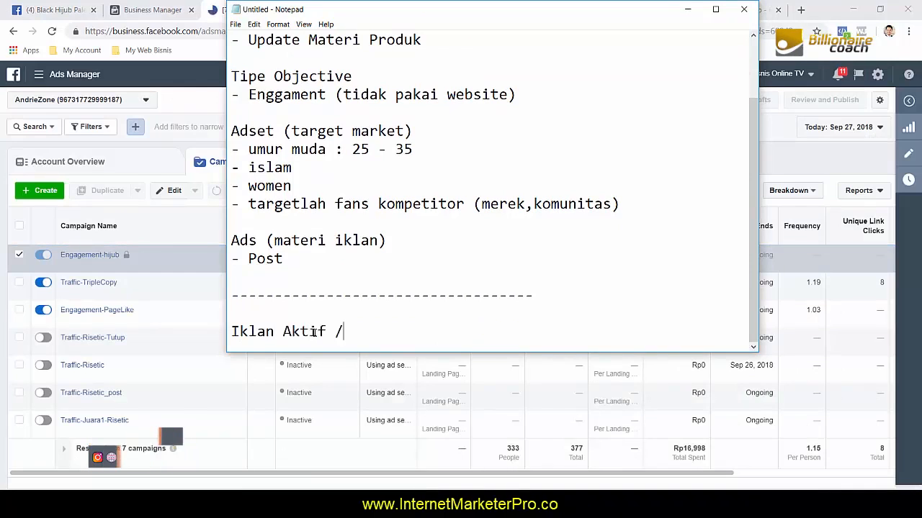
type(" Running")
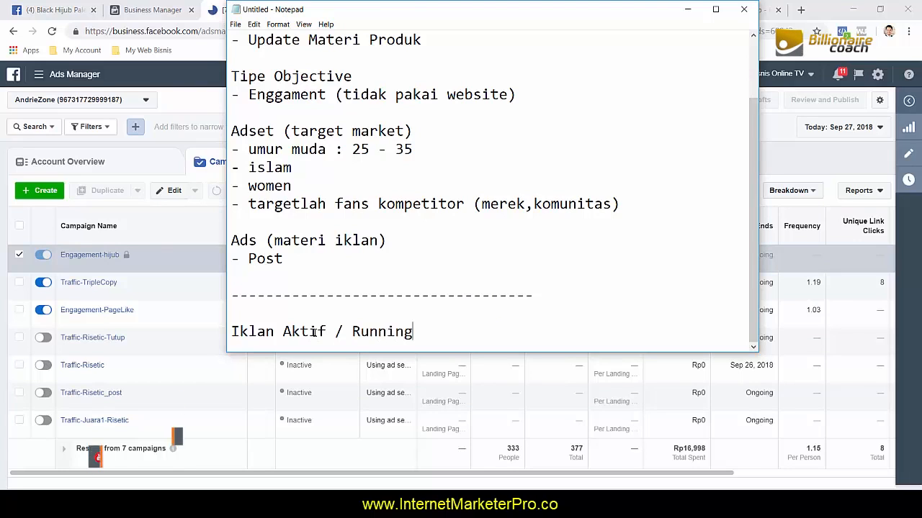
key("Return")
type("- 2")
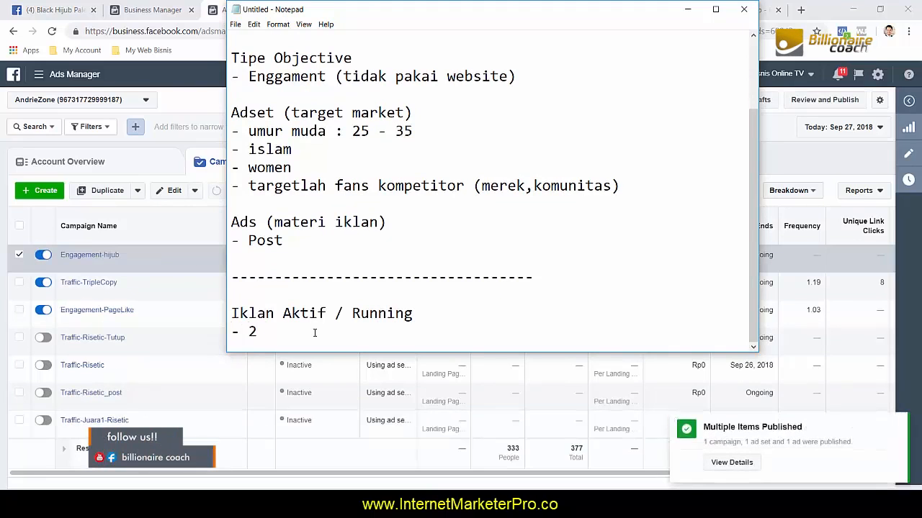
type(" sd 3 hari")
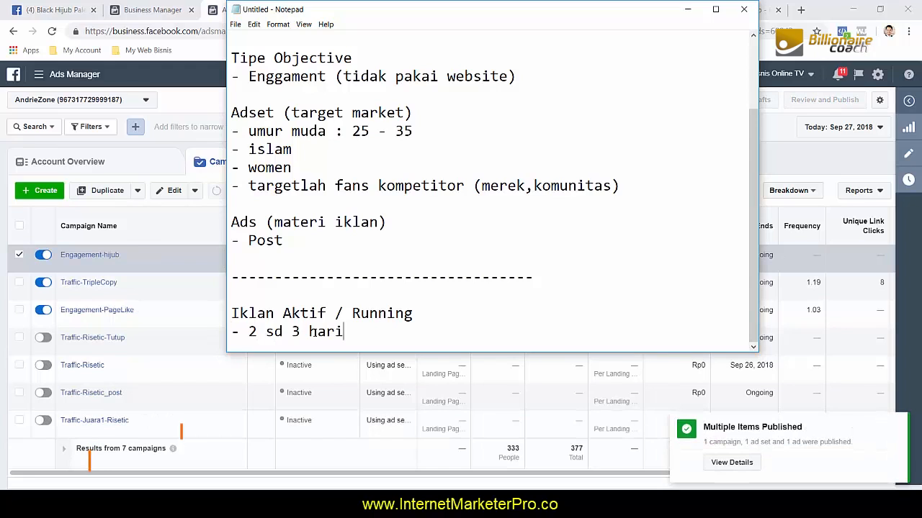
Add the bullet "- Komen, lIke, share" below "- 2 sd 3 hari" in the Iklan Aktif / Running notes.
key("Return")
type("-")
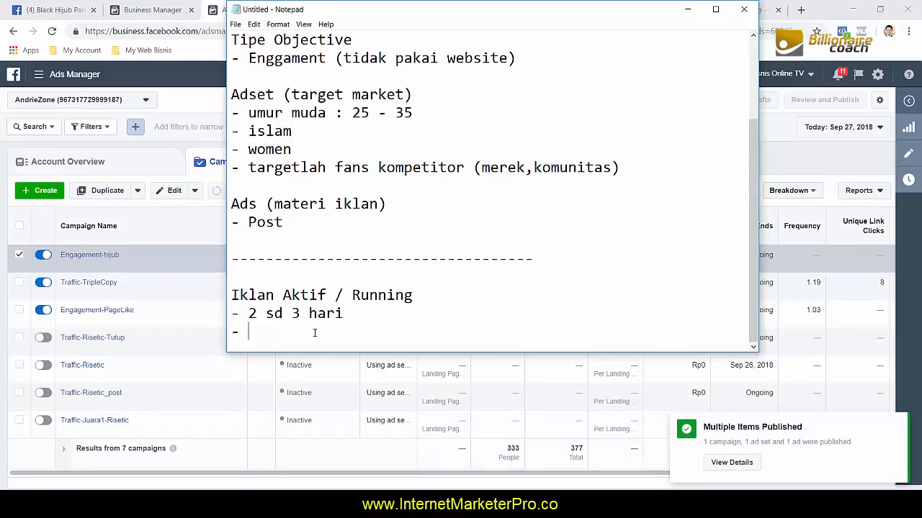
type(" Komen,")
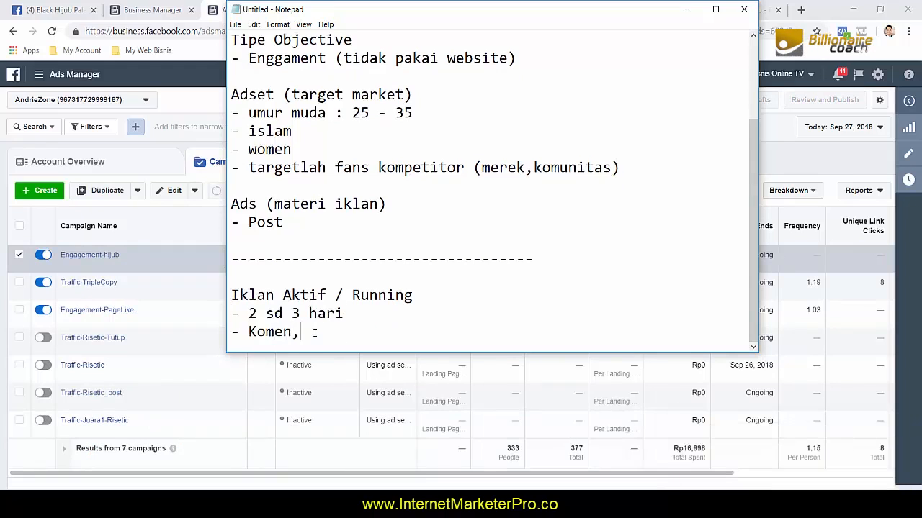
type("like, sg")
key("BackSpace")
left_click(53, 9)
key("alt+Tab")
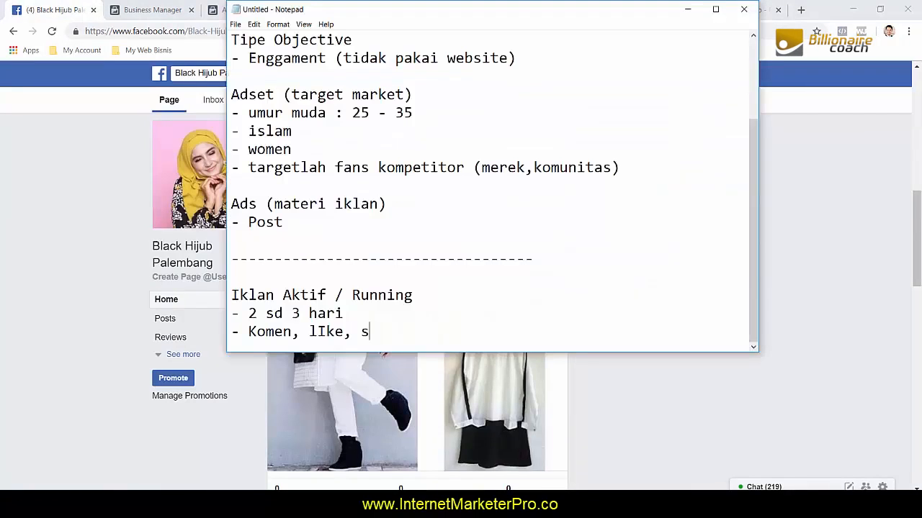
type("hare")
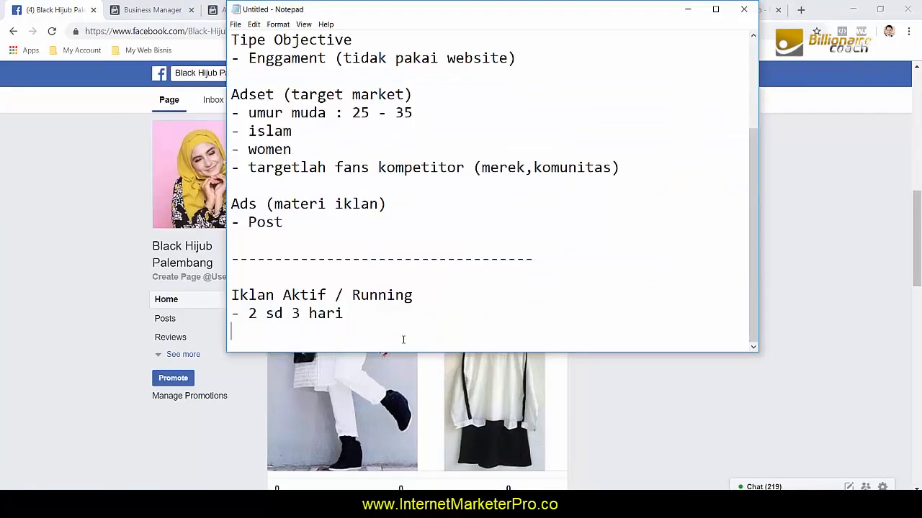
key("Return")
left_click_drag(249, 313, 293, 313)
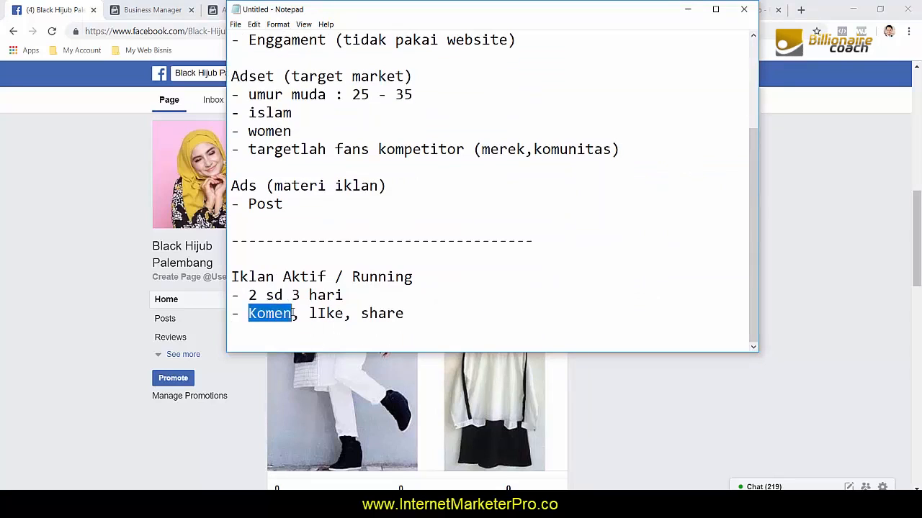
Add the bullet "- Main Marketing (closing)" under the Komen, lIke, share line, followed by blank lines.
left_click(408, 315)
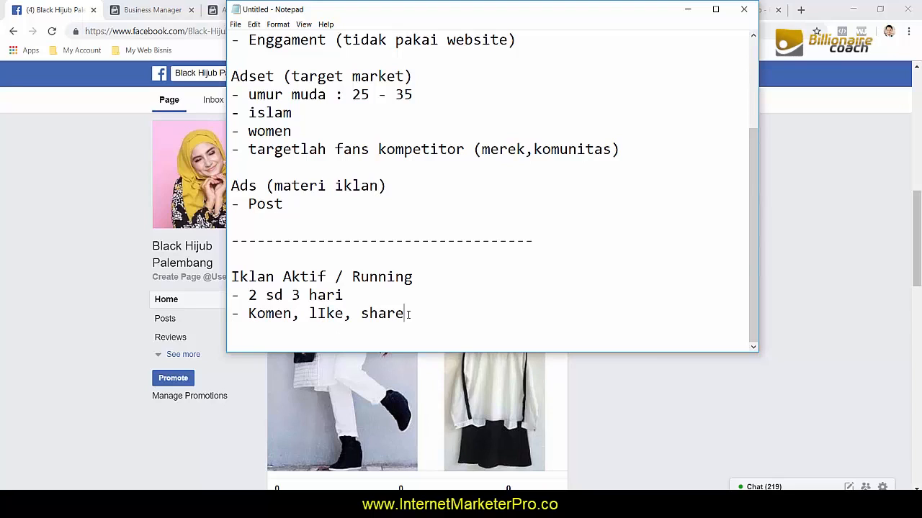
key("Return")
type("- Main M")
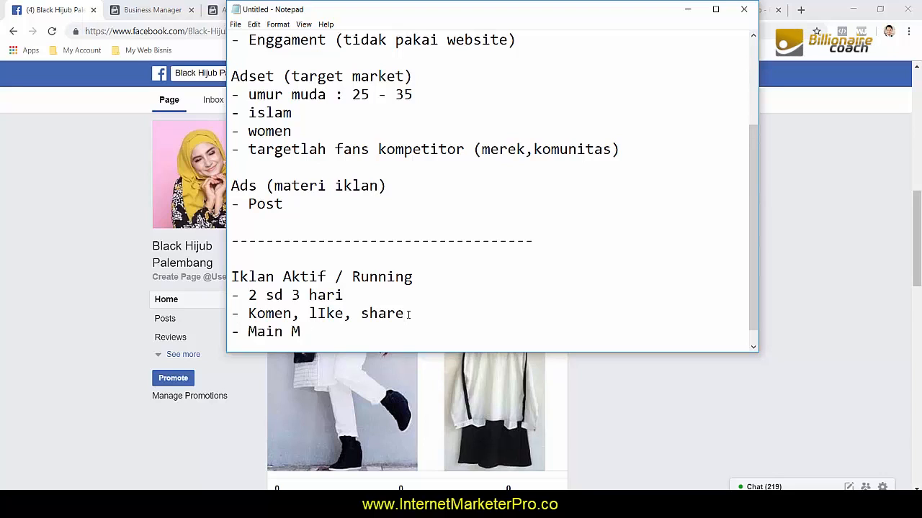
type("arketing")
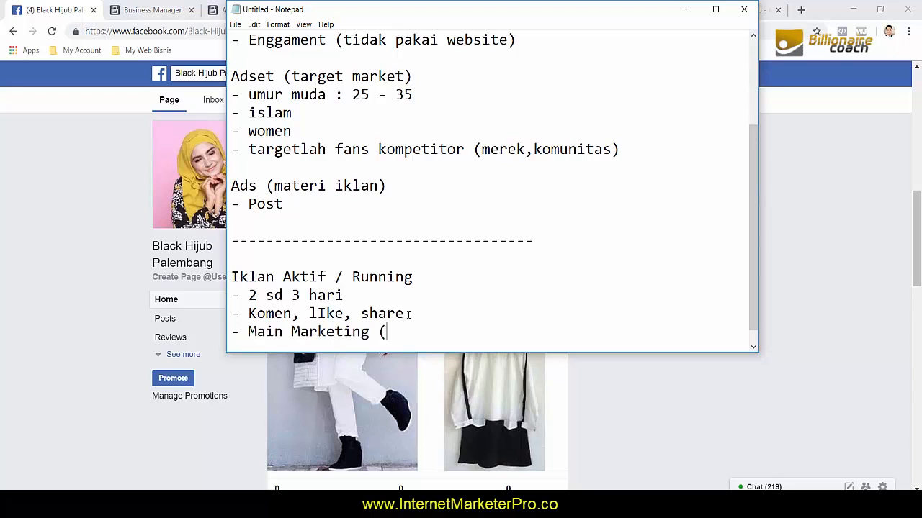
type(" (closing)")
key("Return")
key("Return")
key("Return")
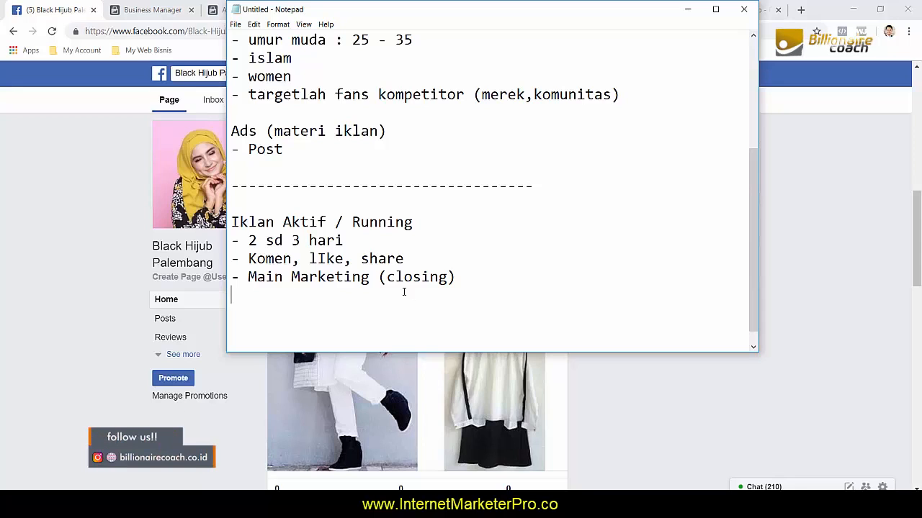
Review the Main Marketing (closing) note, then switch to the Black Hijub Palembang Page and look it over up to its cover.
left_click_drag(248, 278, 500, 281)
left_click(498, 281)
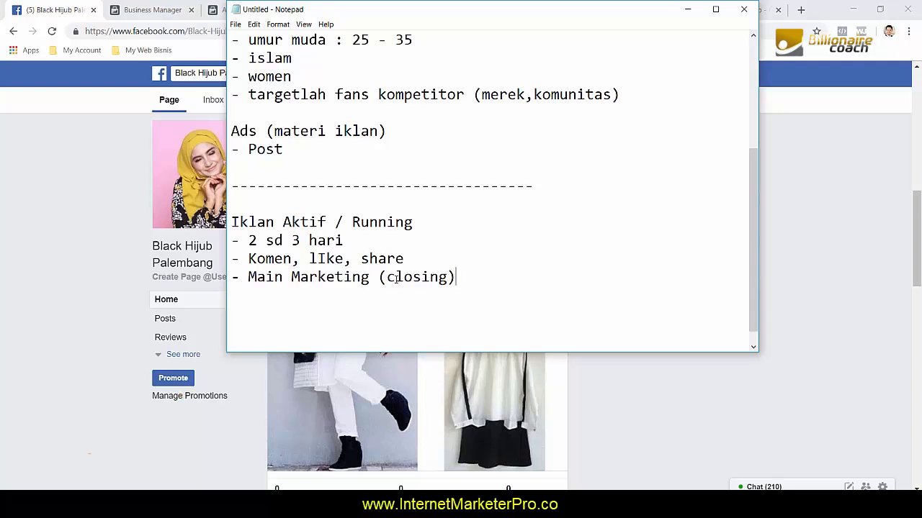
left_click_drag(387, 278, 451, 278)
left_click_drag(248, 277, 371, 278)
left_click(87, 247)
scroll(88, 246, "up", 5)
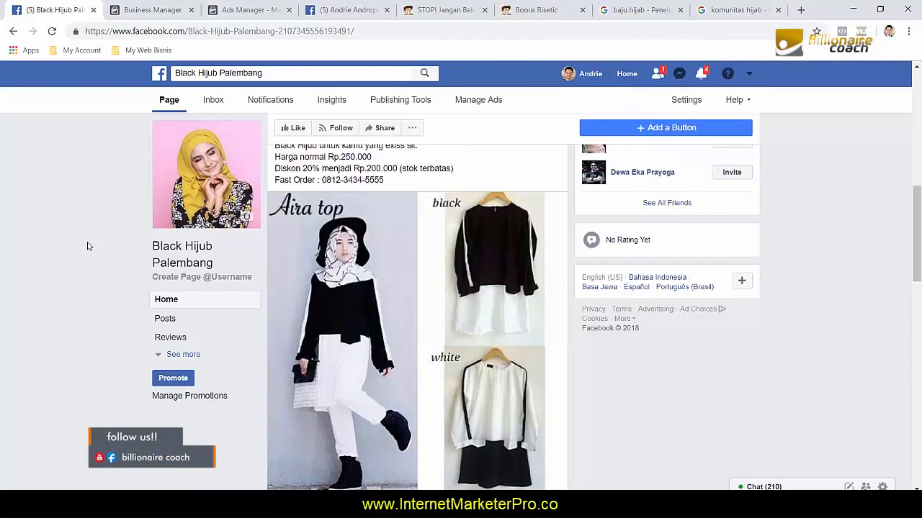
scroll(87, 246, "up", 3)
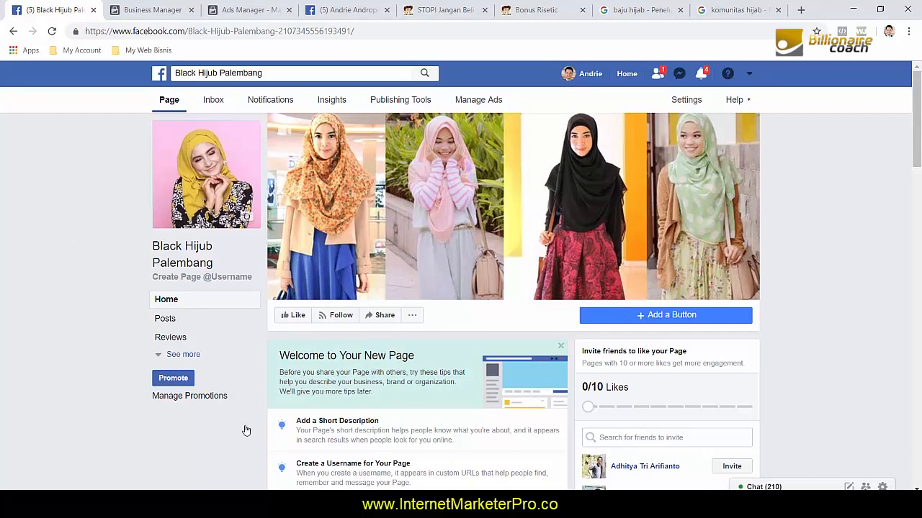
Return to the Notepad notes and review the Adset bullet about targeting competitor fans.
key("alt+Tab")
scroll(442, 327, "up", 3)
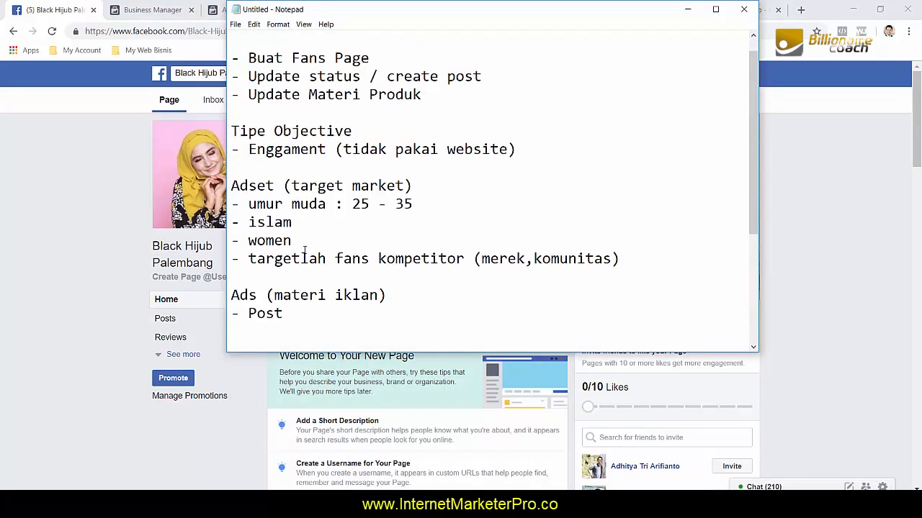
mouse_move(250, 259)
left_mouse_down()
mouse_move(468, 263)
mouse_move(477, 288)
mouse_move(484, 263)
mouse_move(612, 263)
mouse_move(250, 261)
left_mouse_up()
left_click(627, 261)
left_click(250, 261)
left_click_drag(378, 261, 467, 263)
left_click(461, 276)
Search Facebook for "zoya", open the Galeri Zoya Page and examine its likes and followers.
left_click(127, 208)
left_click(220, 73)
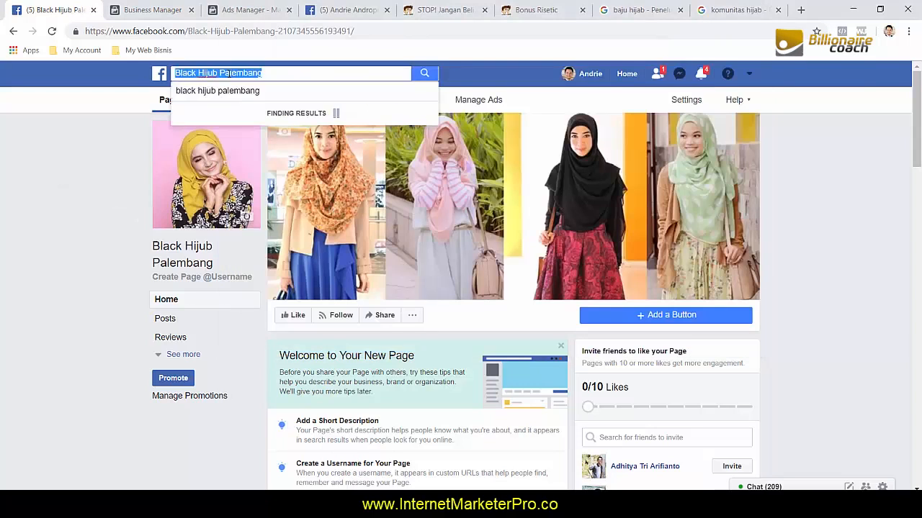
type("zoya")
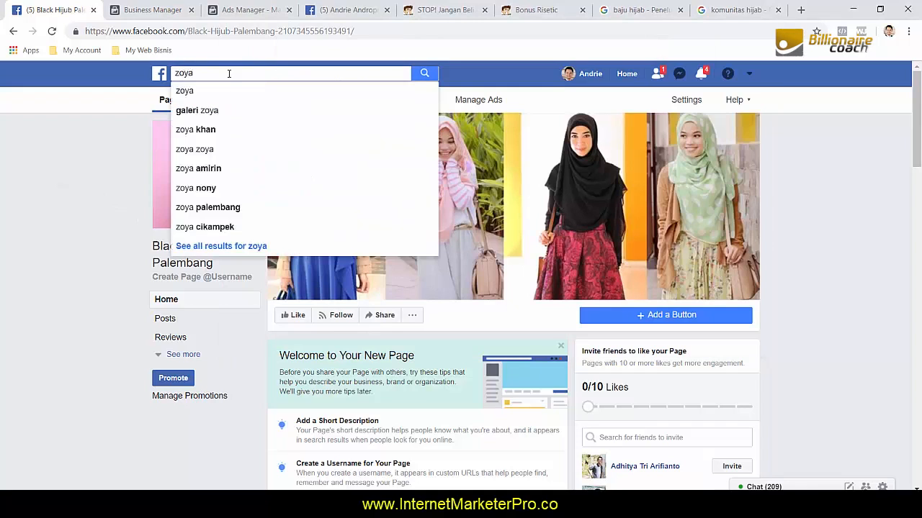
left_click(184, 91)
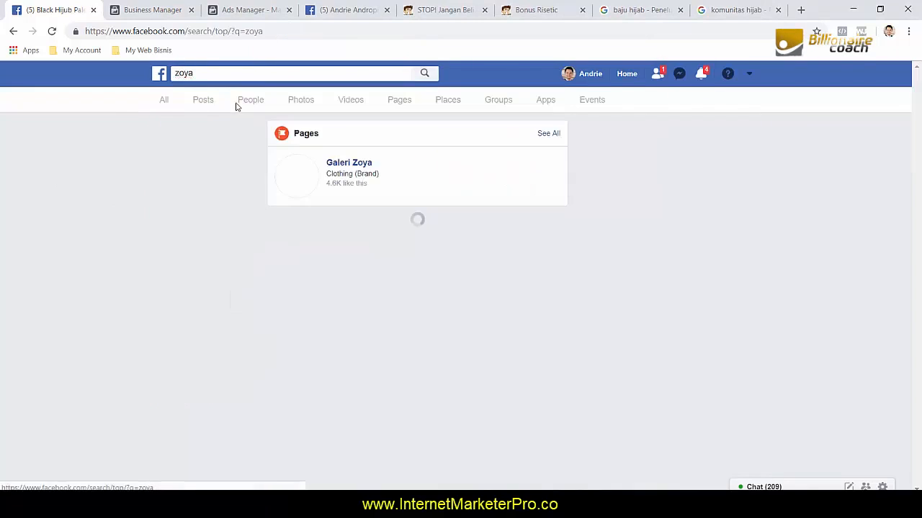
left_click(341, 165)
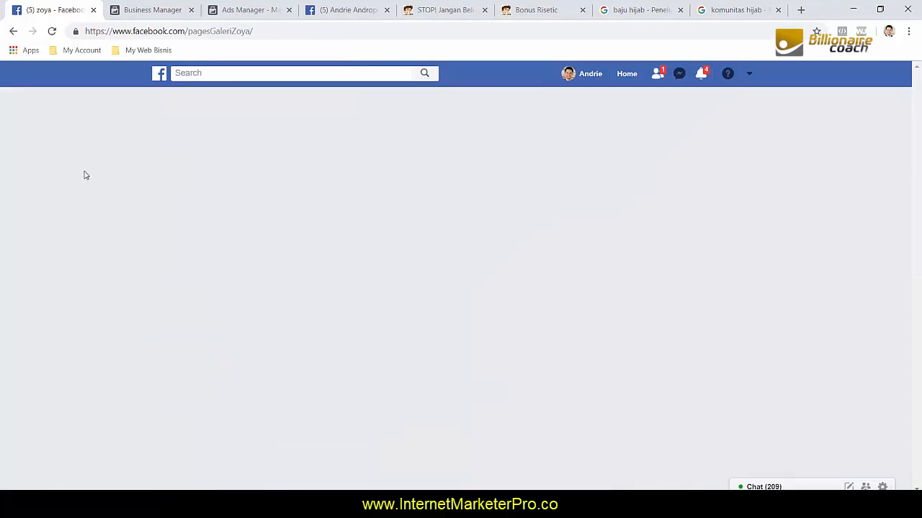
scroll(627, 298, "down", 3)
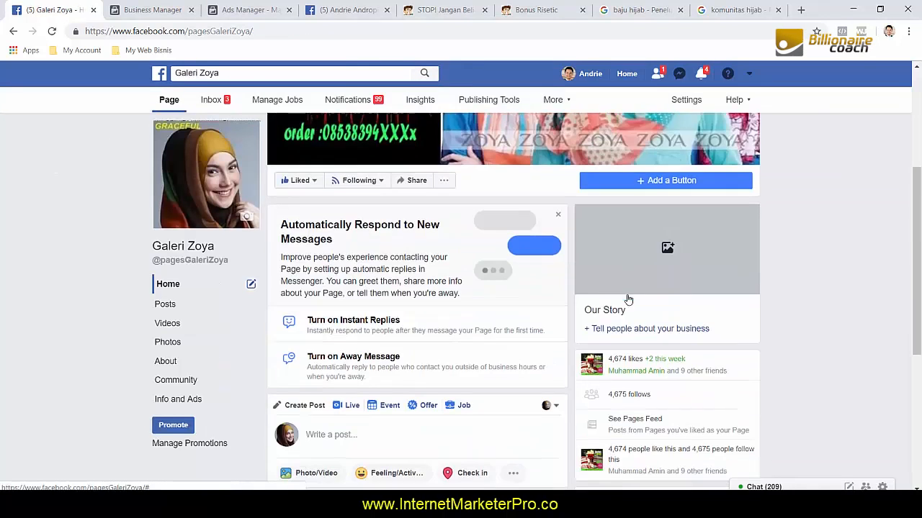
scroll(638, 353, "down", 3)
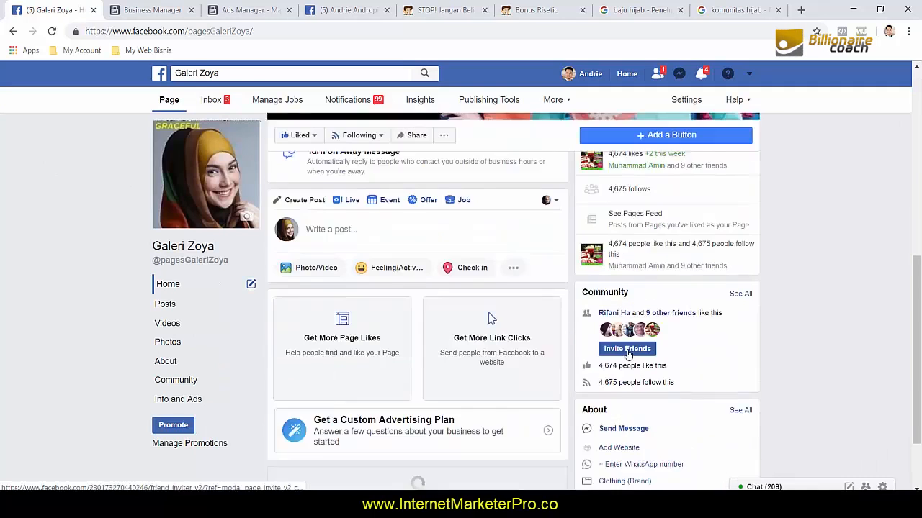
scroll(625, 349, "up", 3)
scroll(625, 349, "up", 2)
Search Facebook for "zoya palembang" and examine the matching Pages.
left_click(223, 73)
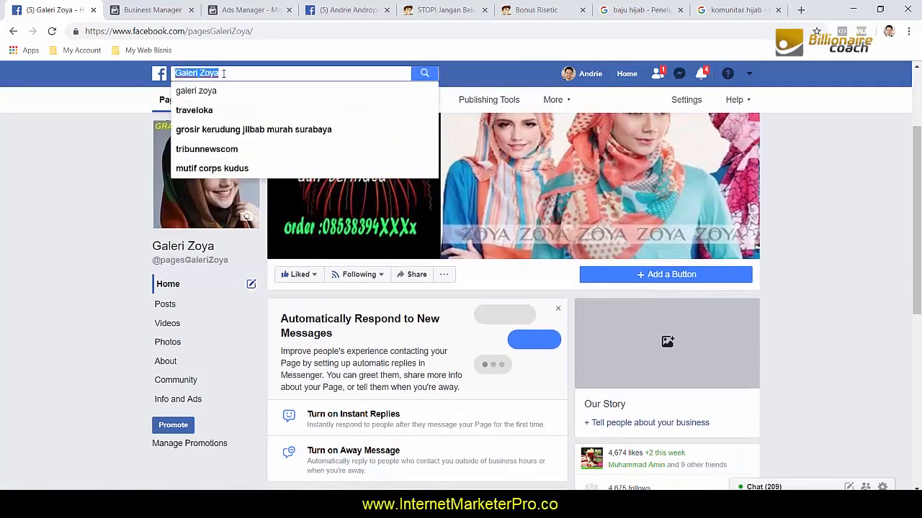
key("BackSpace")
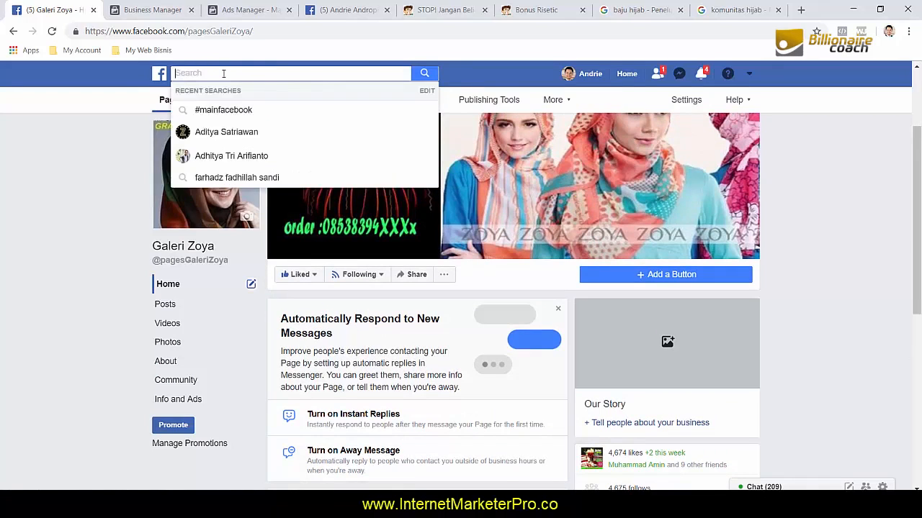
type("zoya")
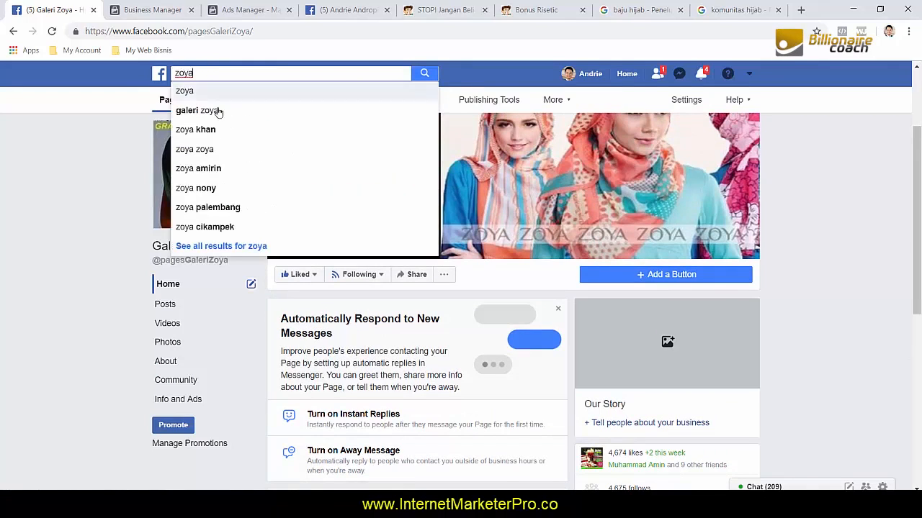
left_click(220, 209)
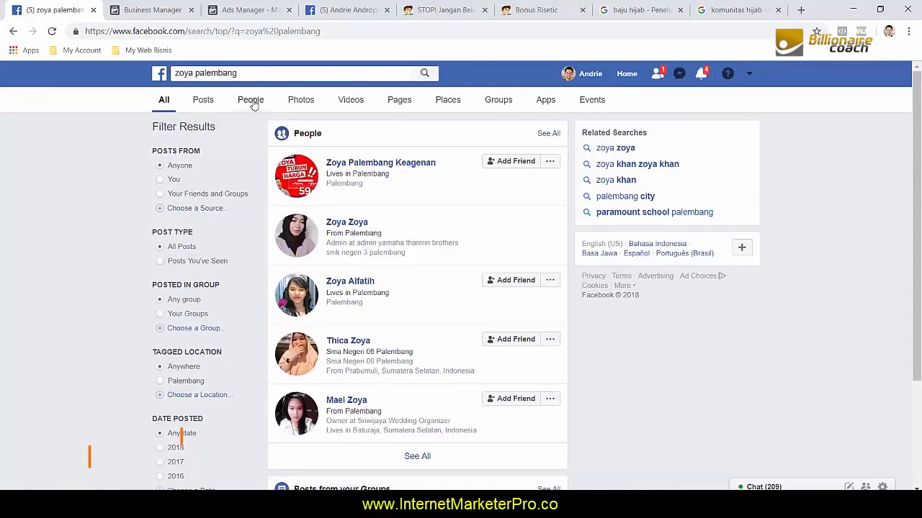
left_click(379, 100)
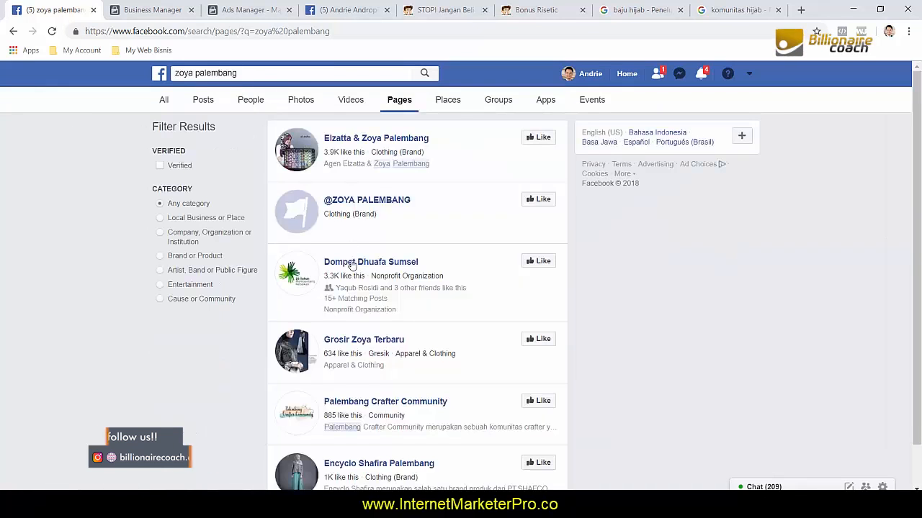
scroll(351, 264, "down", 1)
scroll(351, 264, "down", 1)
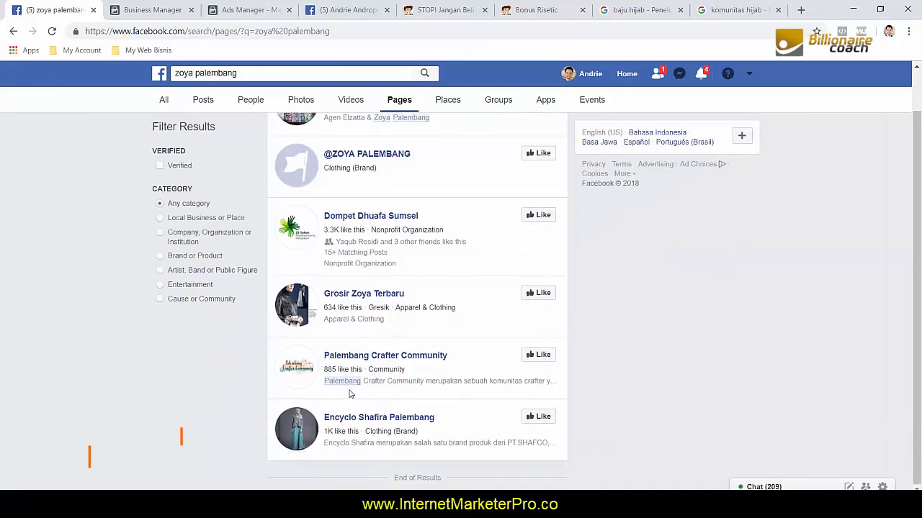
scroll(346, 303, "up", 1)
Search Facebook Pages for "hijabenka.com" and open the verified Hijabenka.com Page.
left_click(254, 73)
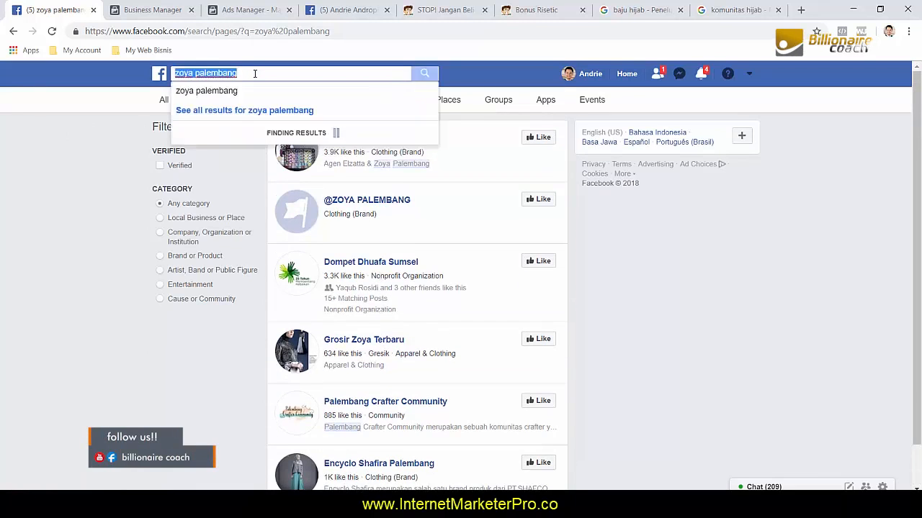
type("hija")
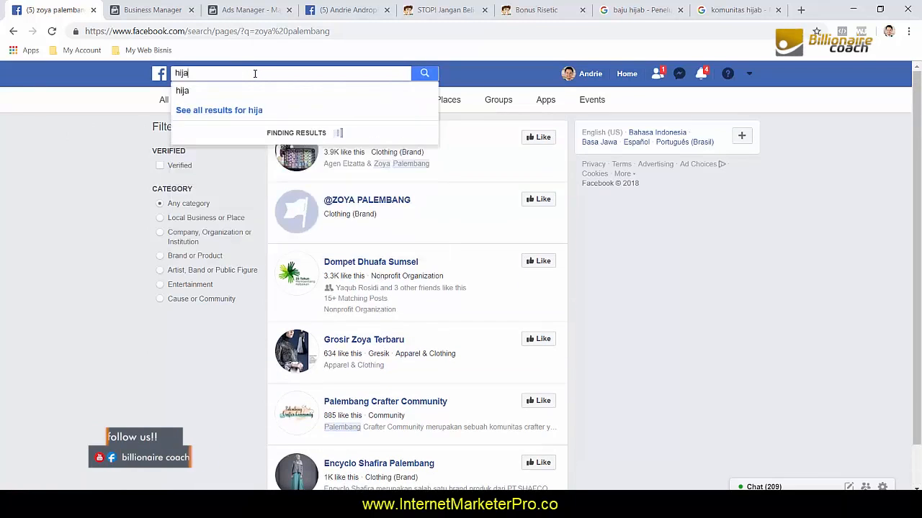
type("ben")
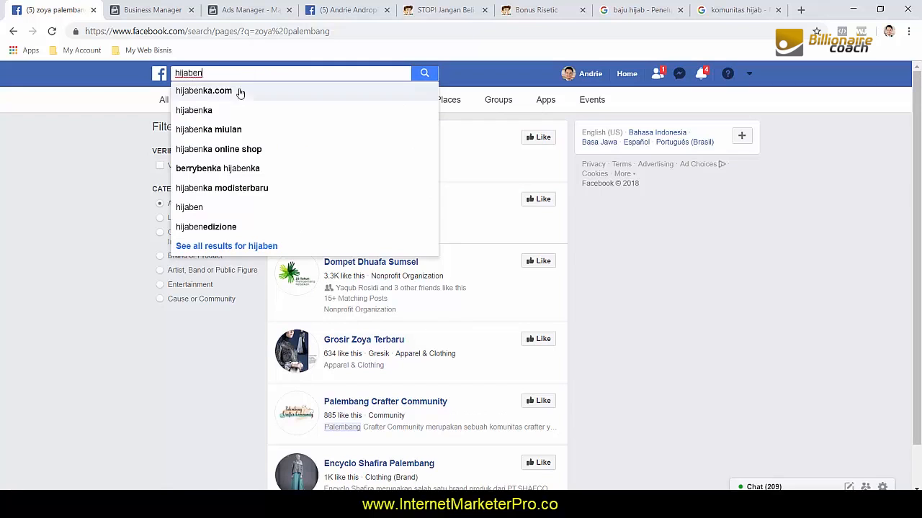
left_click(240, 92)
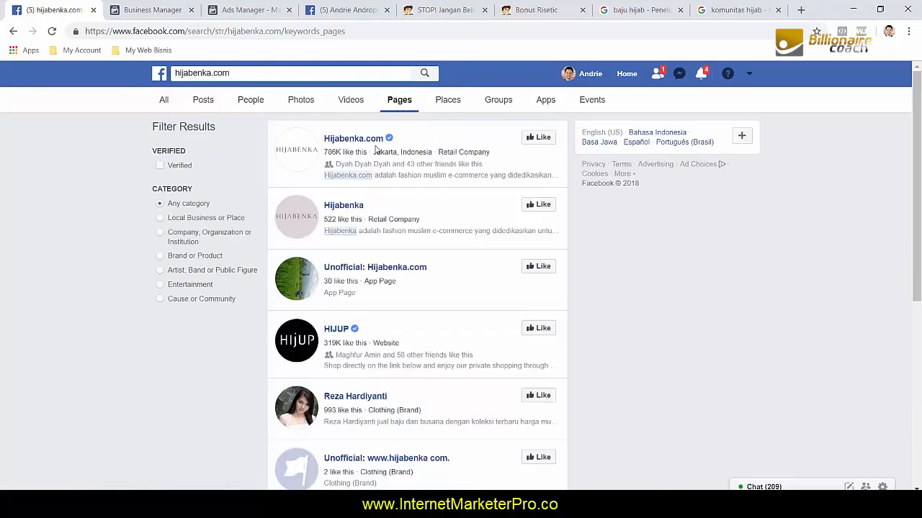
left_click(352, 138)
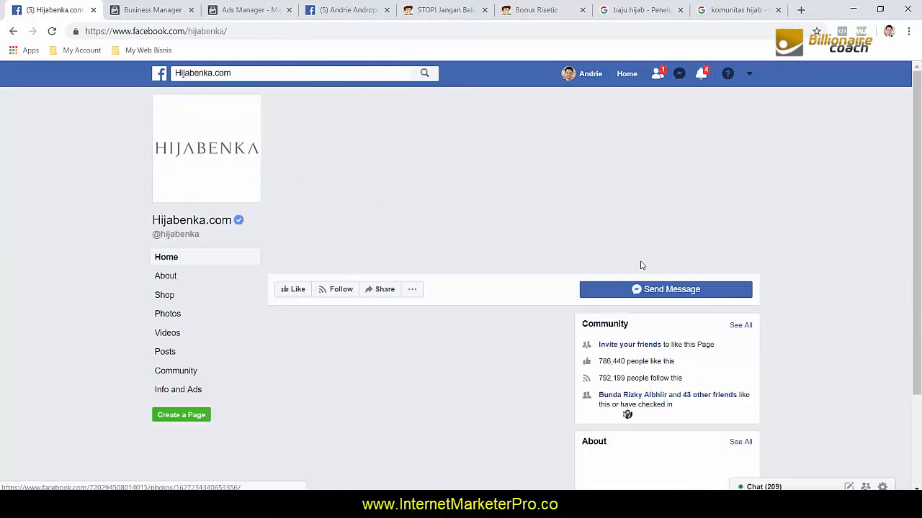
Examine the Community section of the Hijabenka.com Page, closing the chat window and message notification.
left_click_drag(599, 361, 626, 365)
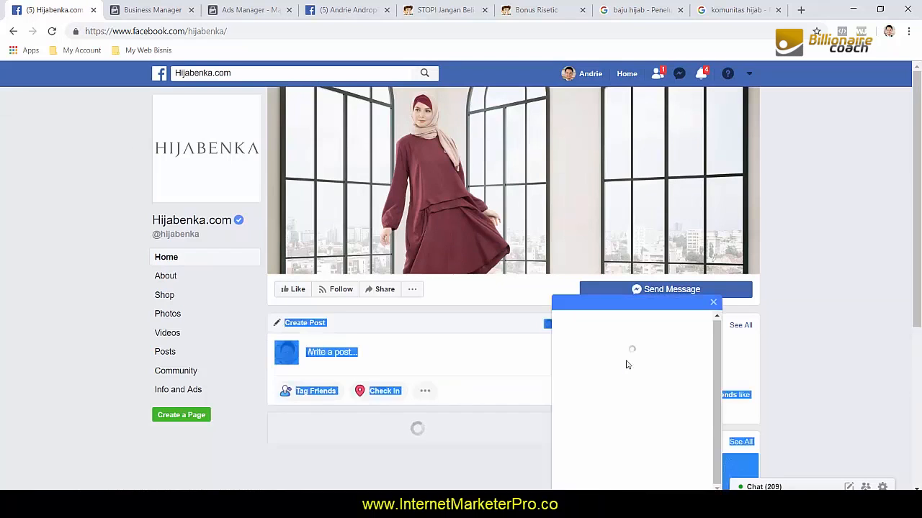
left_click(713, 301)
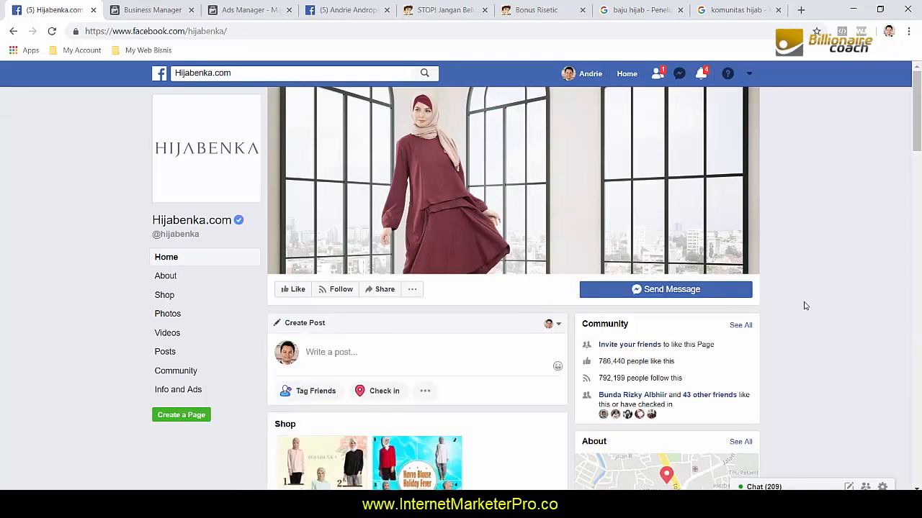
scroll(806, 306, "down", 2)
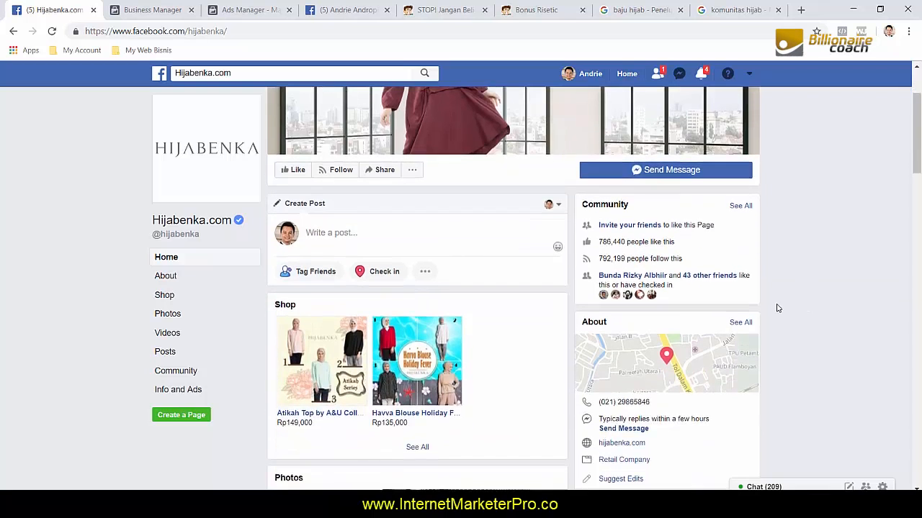
scroll(777, 308, "up", 2)
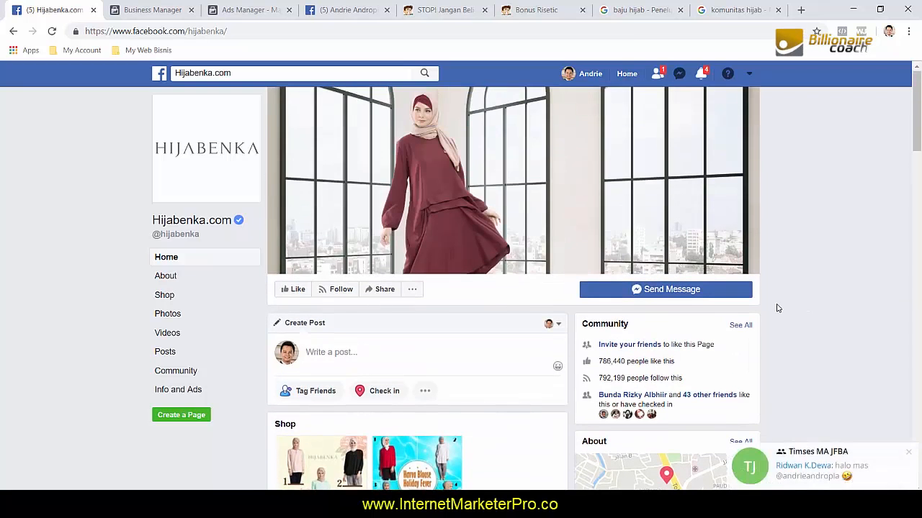
left_click(908, 453)
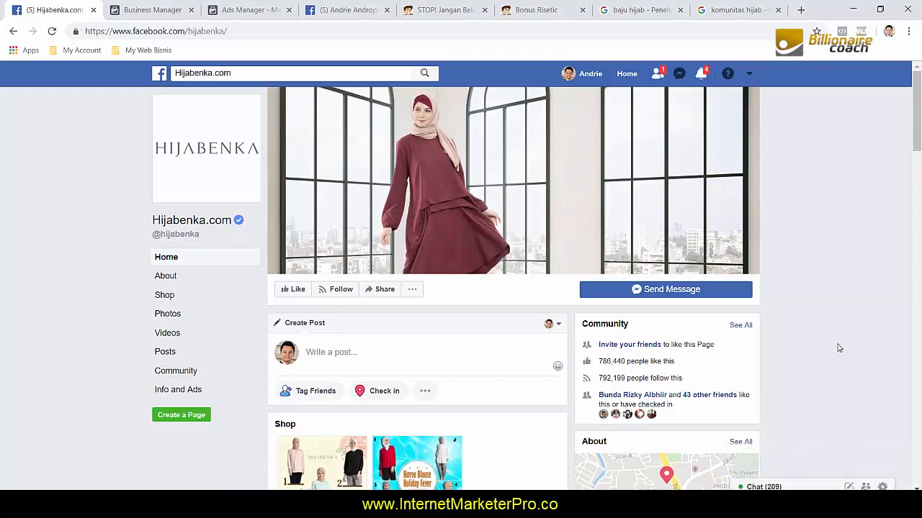
Switch to the already open personal Facebook profile.
left_click(335, 9)
left_click(10, 183)
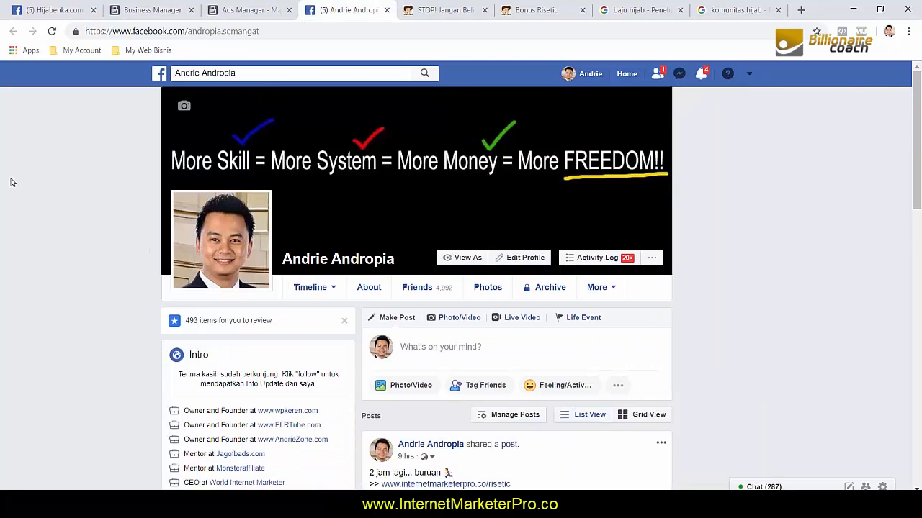